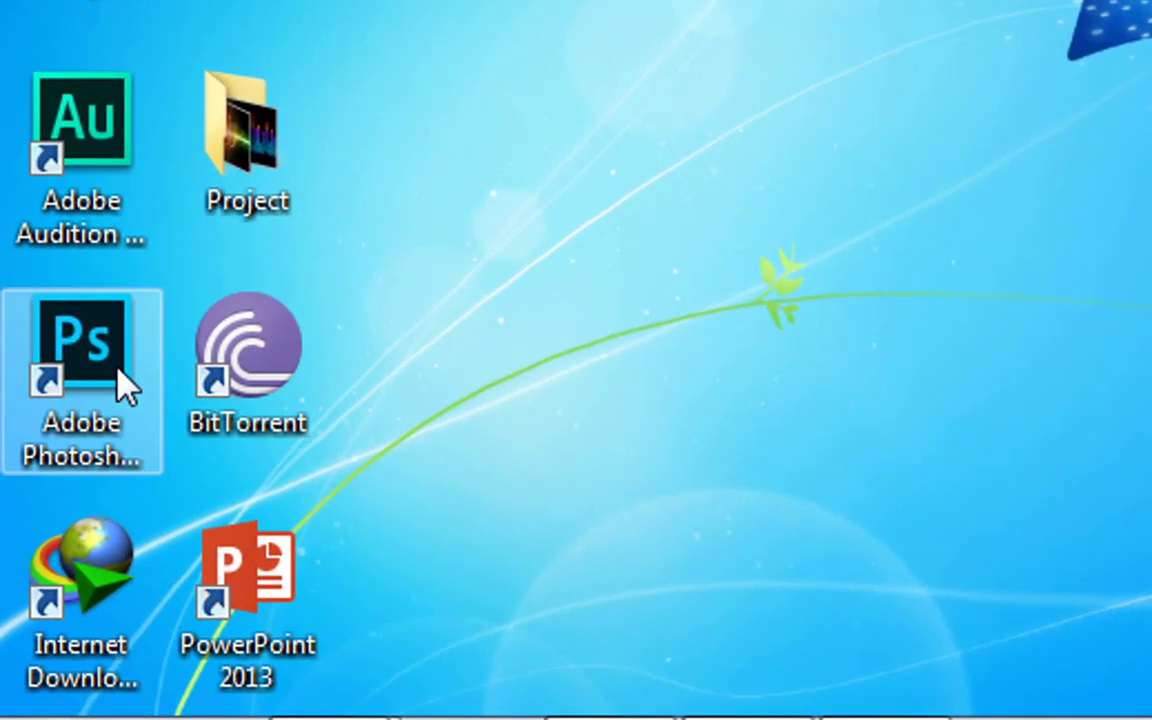
Launch Photoshop and open autumn_portrait_5_by_mariix_stock from Project > New folder > New folder
{"action": "double_click", "coordinate": [117, 369]}
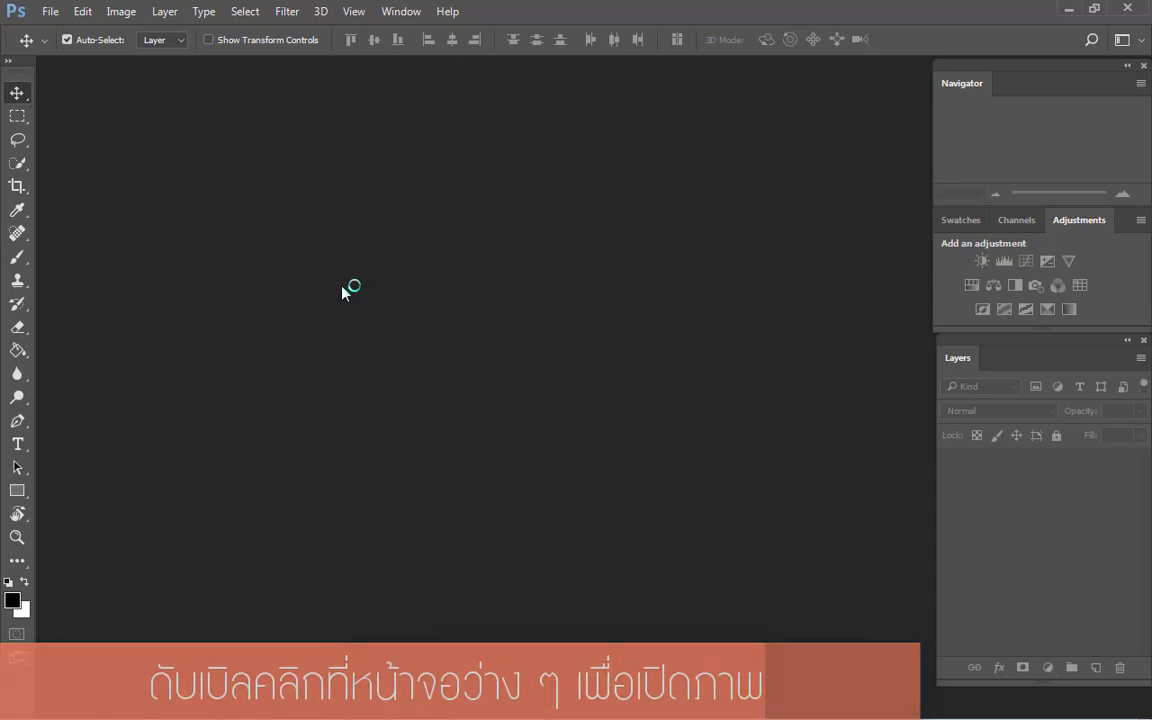
{"action": "double_click", "coordinate": [350, 290]}
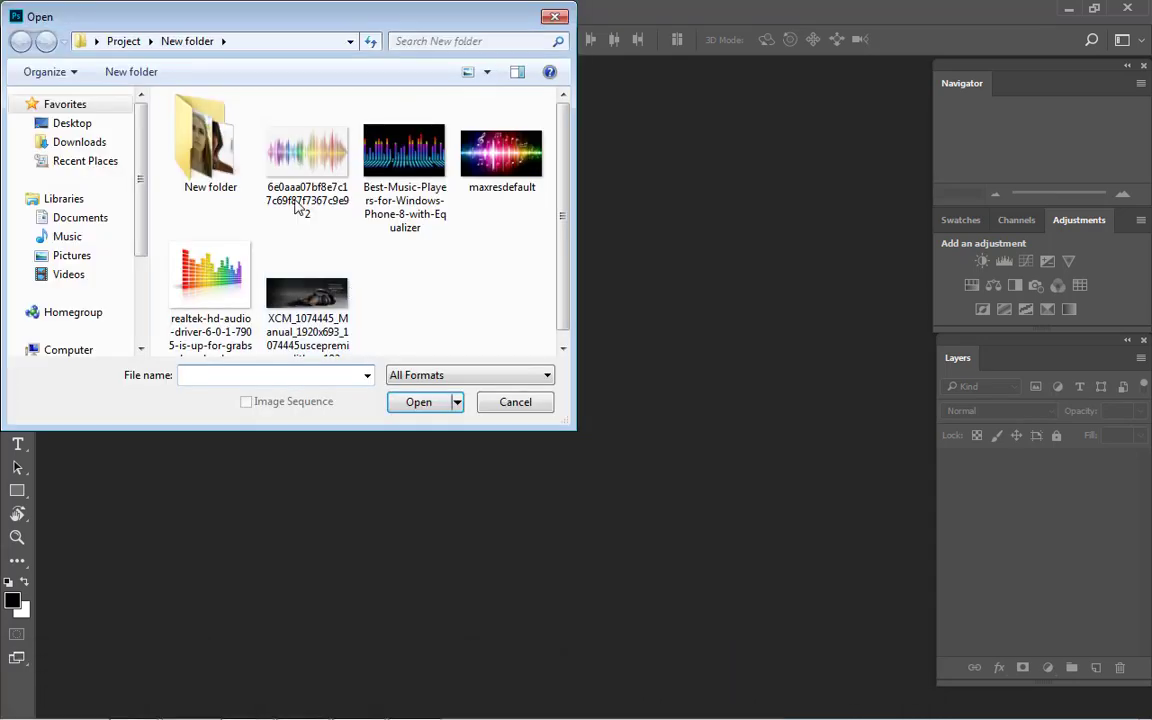
{"action": "double_click", "coordinate": [215, 150]}
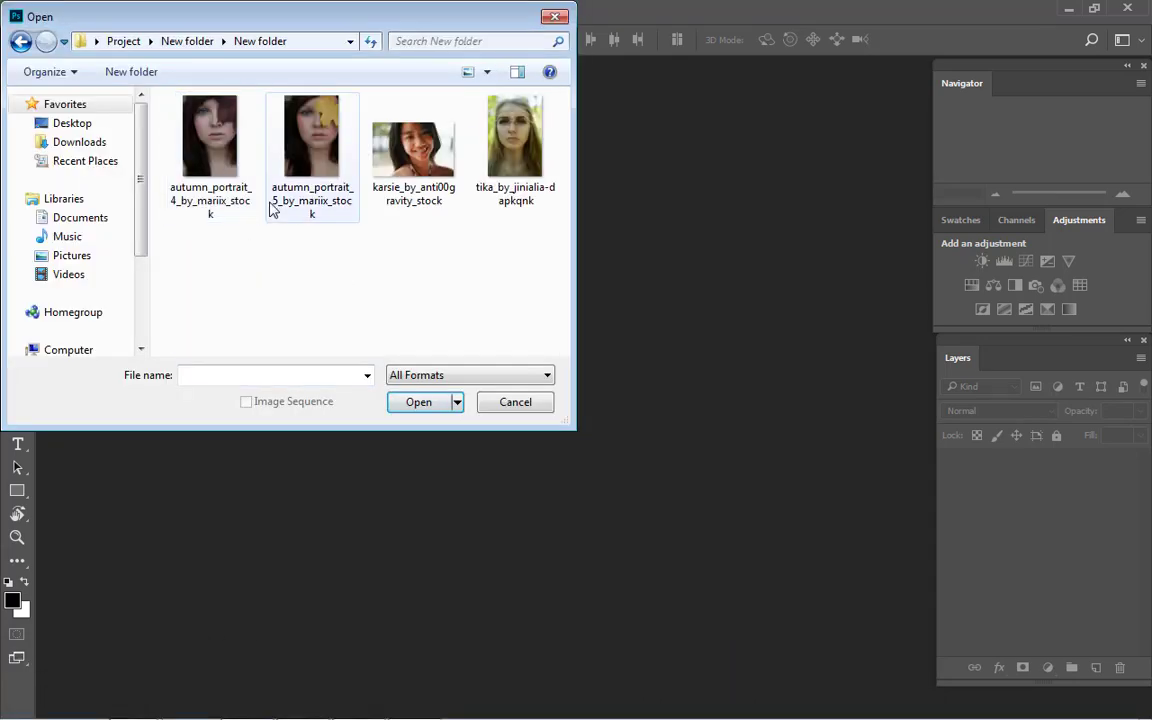
{"action": "double_click", "coordinate": [300, 160]}
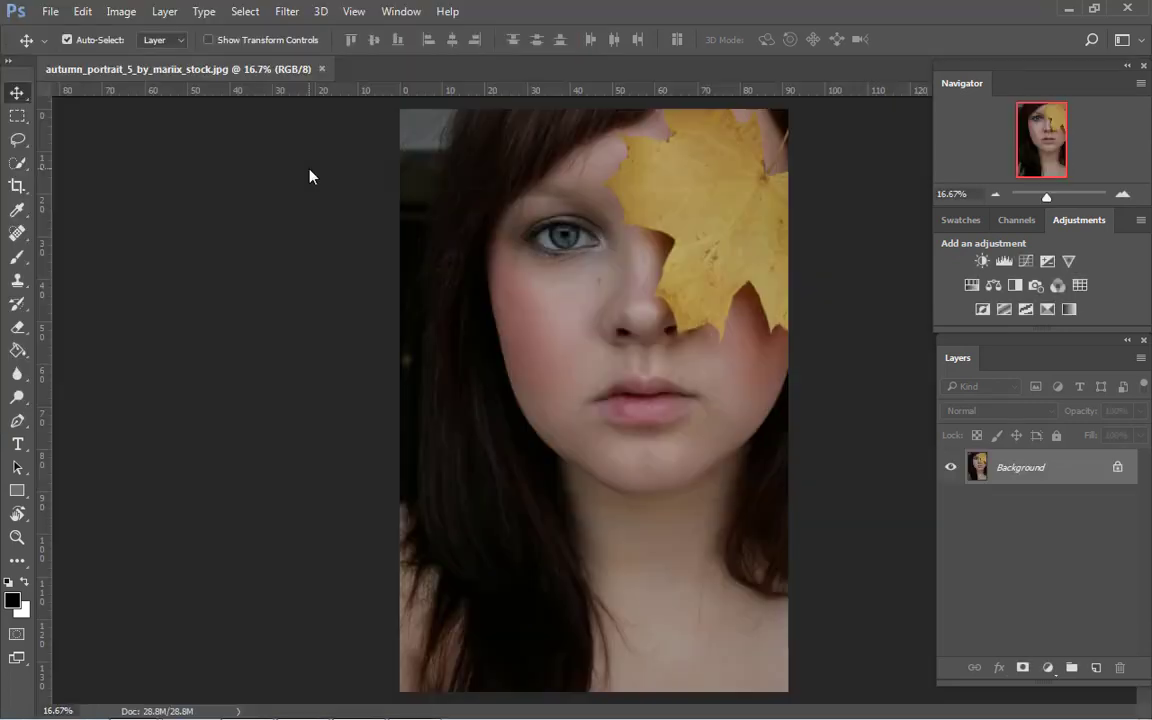
Zoom in on the face and float the portrait in its own repositioned, narrowed window
{"action": "scroll", "coordinate": [437, 323], "scroll_direction": "up", "scroll_amount": 2, "text": "alt"}
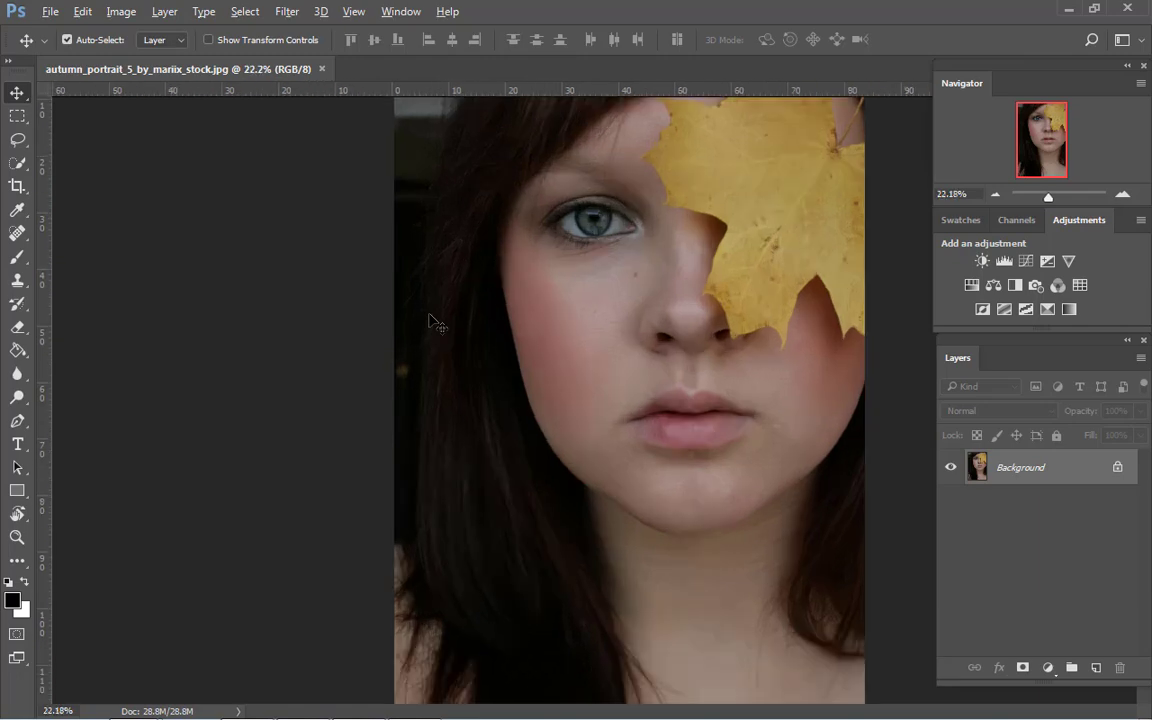
{"action": "scroll", "coordinate": [434, 321], "scroll_direction": "up", "scroll_amount": 2, "text": "alt"}
{"action": "scroll", "coordinate": [812, 293], "scroll_direction": "up", "scroll_amount": 2, "text": "alt"}
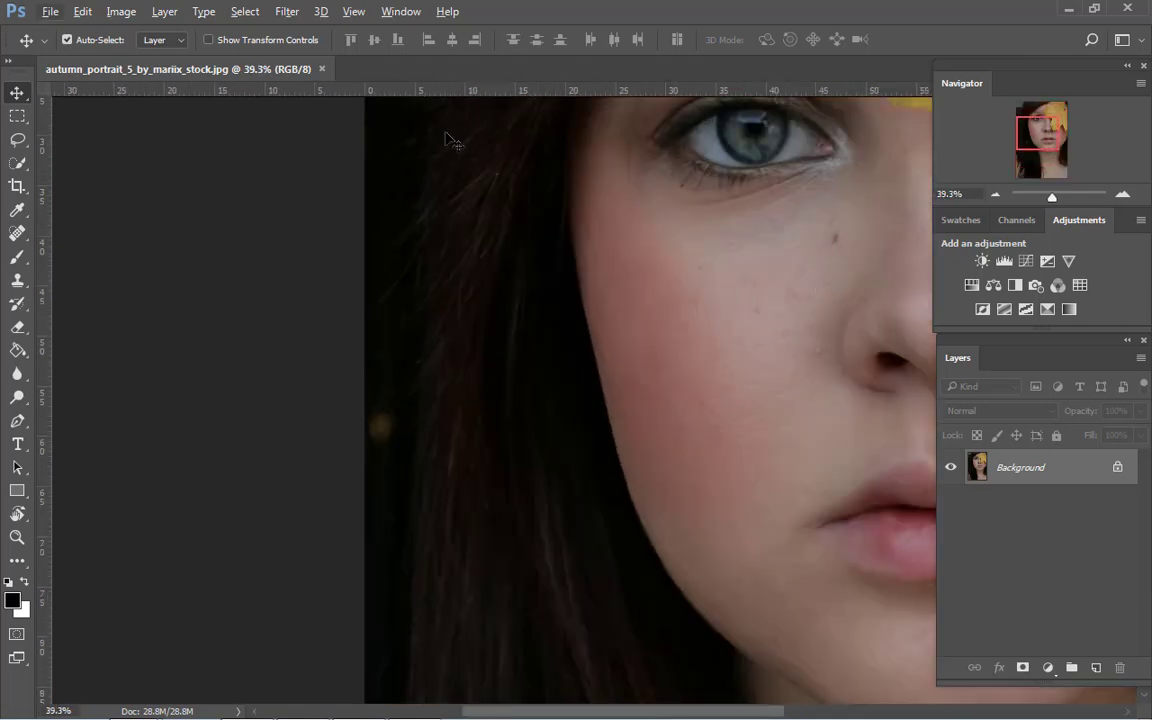
{"action": "left_click_drag", "start_coordinate": [502, 74], "coordinate": [656, 309]}
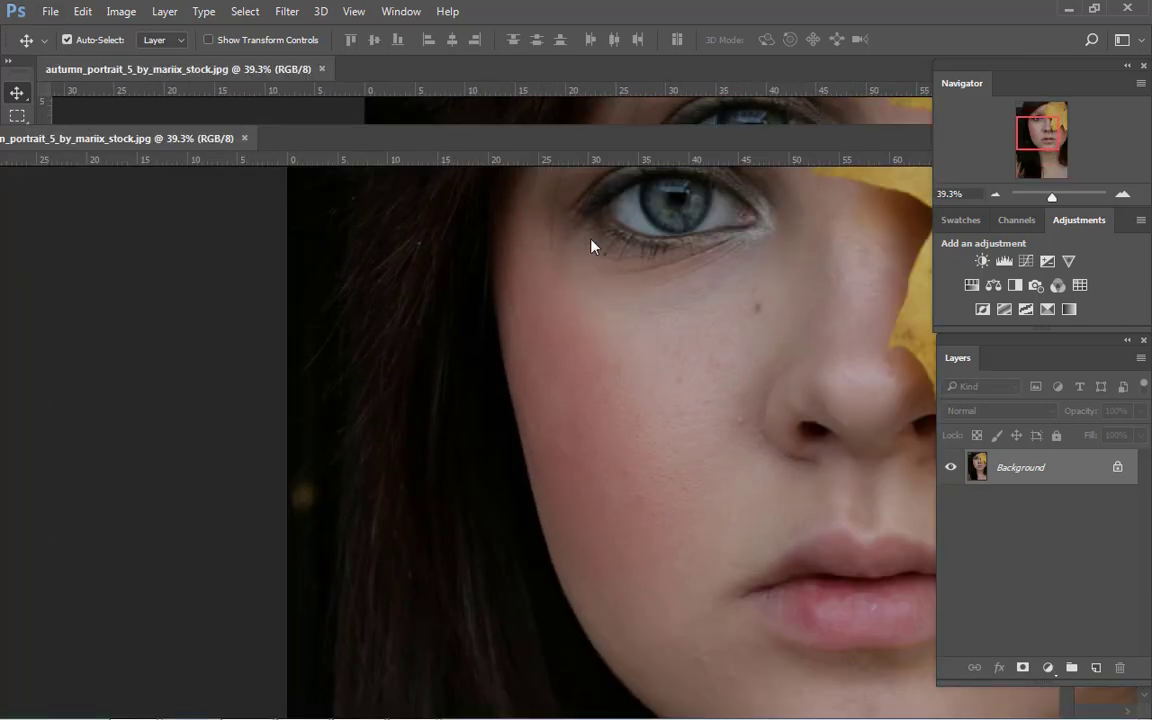
{"action": "left_click_drag", "start_coordinate": [679, 143], "coordinate": [721, 108]}
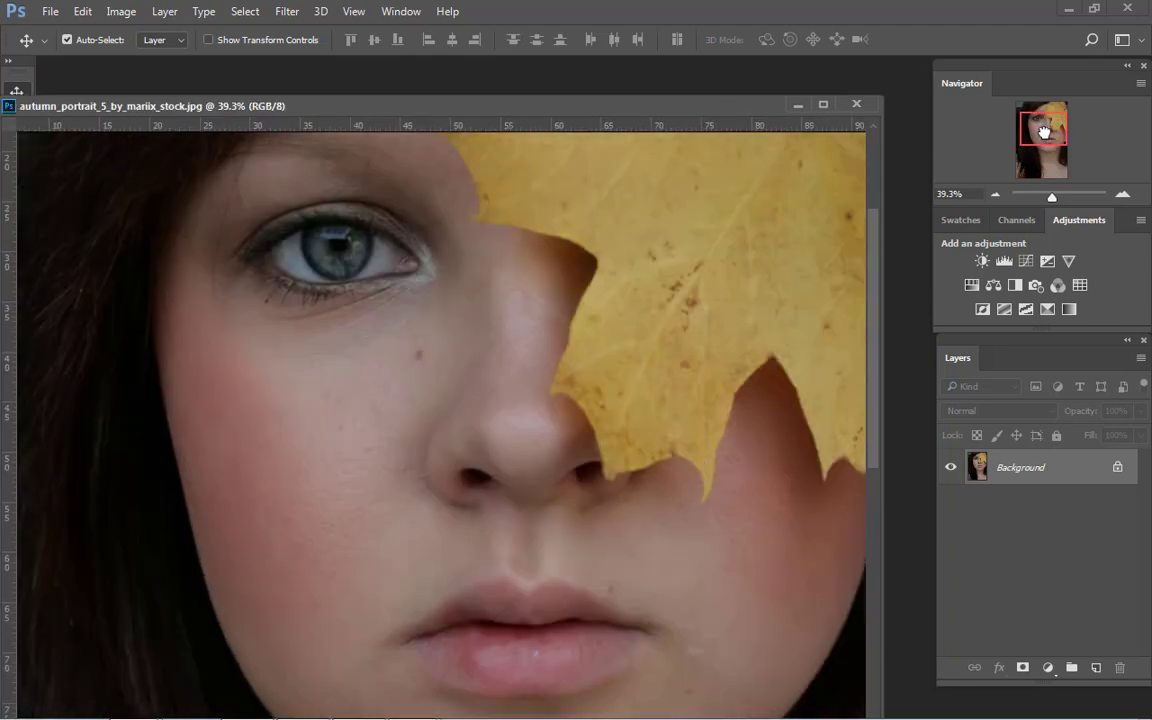
{"action": "left_click_drag", "start_coordinate": [1031, 123], "coordinate": [1065, 141]}
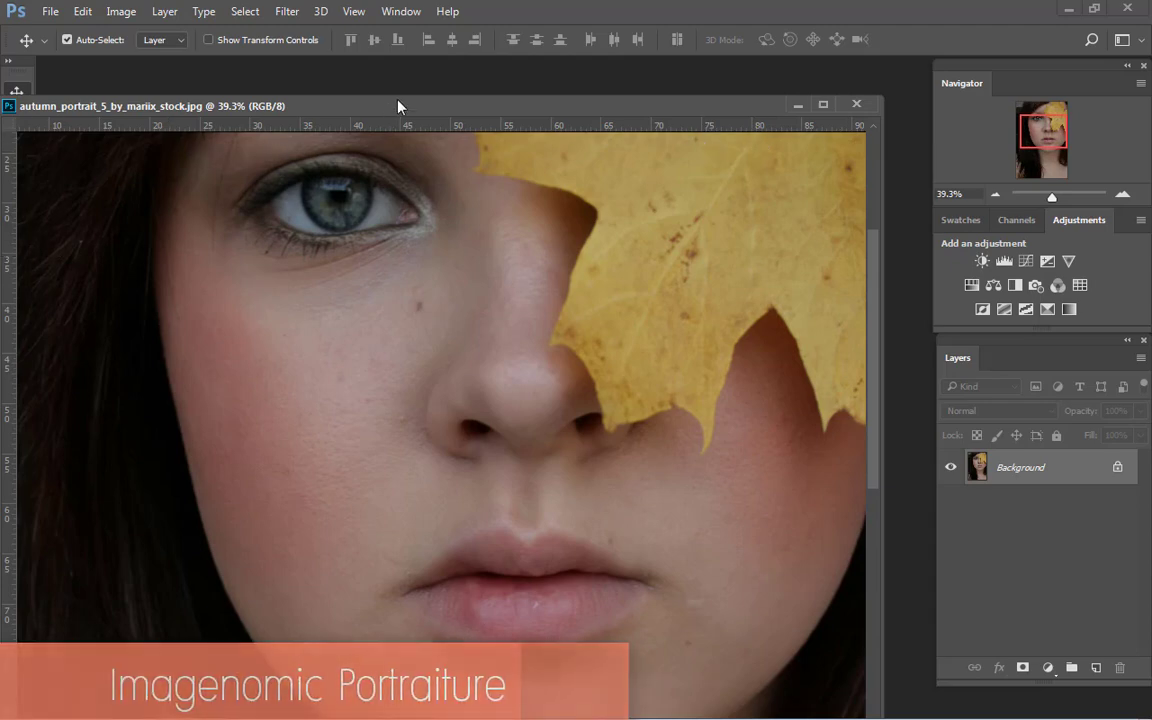
{"action": "left_click_drag", "start_coordinate": [398, 105], "coordinate": [408, 99]}
{"action": "left_click_drag", "start_coordinate": [10, 292], "coordinate": [90, 292]}
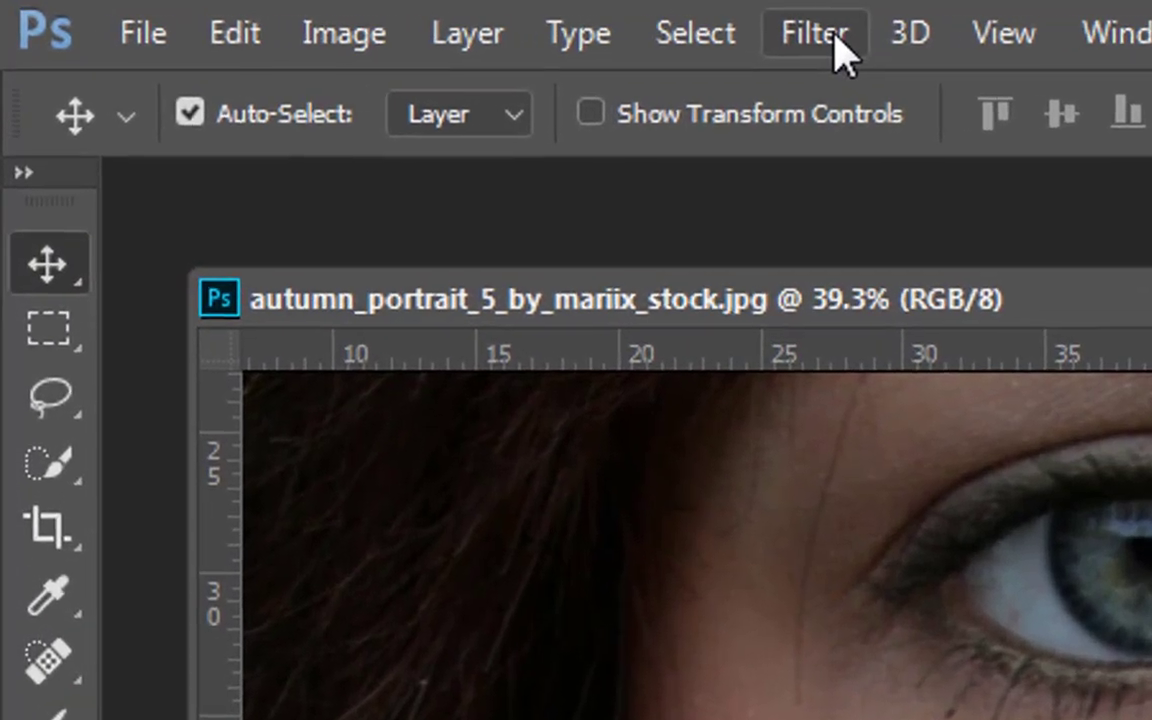
Run Filter > Imagenomic > Portraiture on the autumn portrait
{"action": "left_click", "coordinate": [840, 50]}
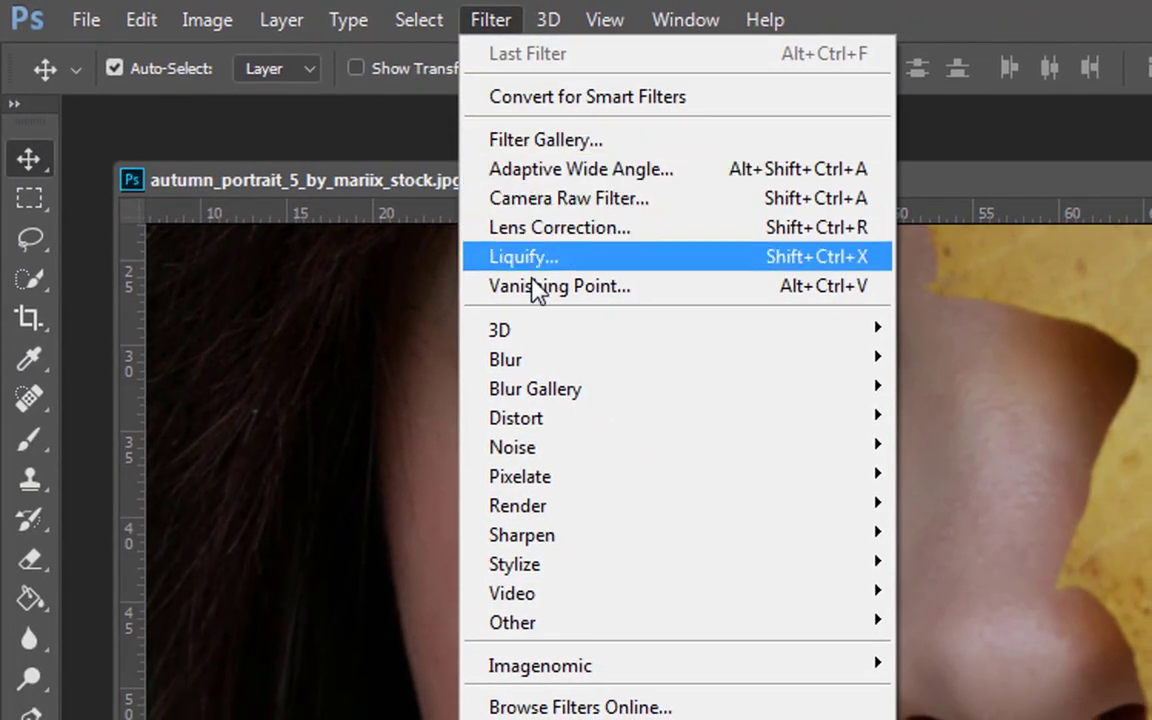
{"action": "mouse_move", "coordinate": [183, 633]}
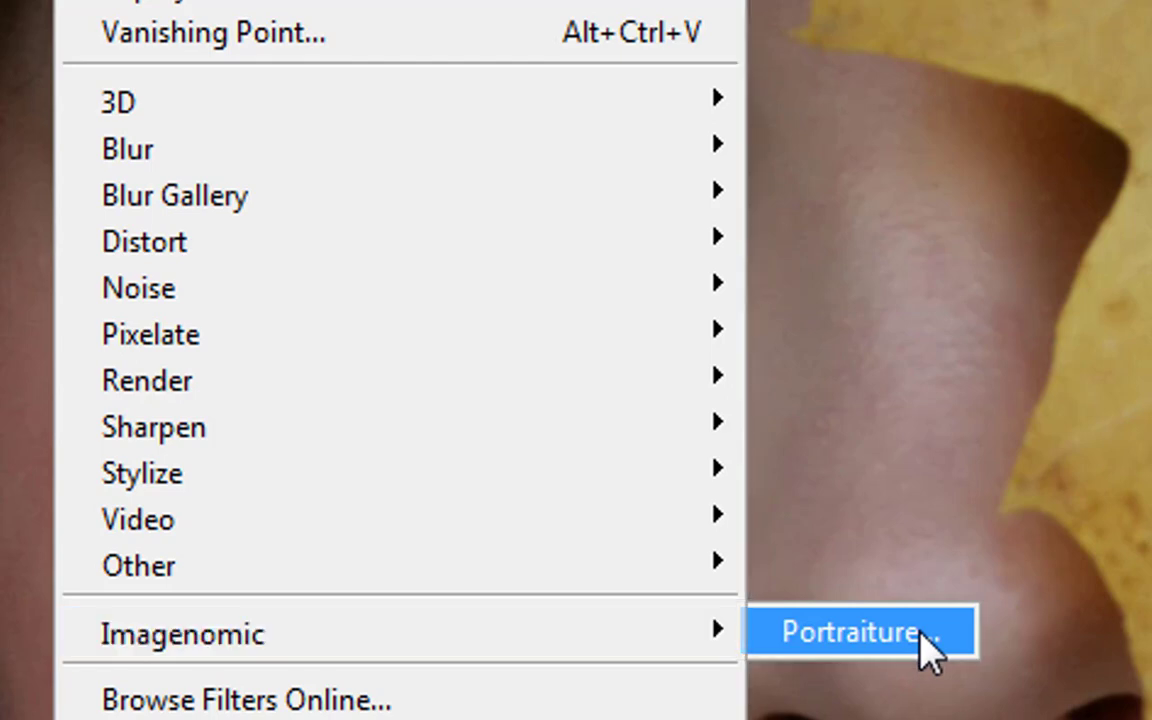
{"action": "left_click", "coordinate": [920, 633]}
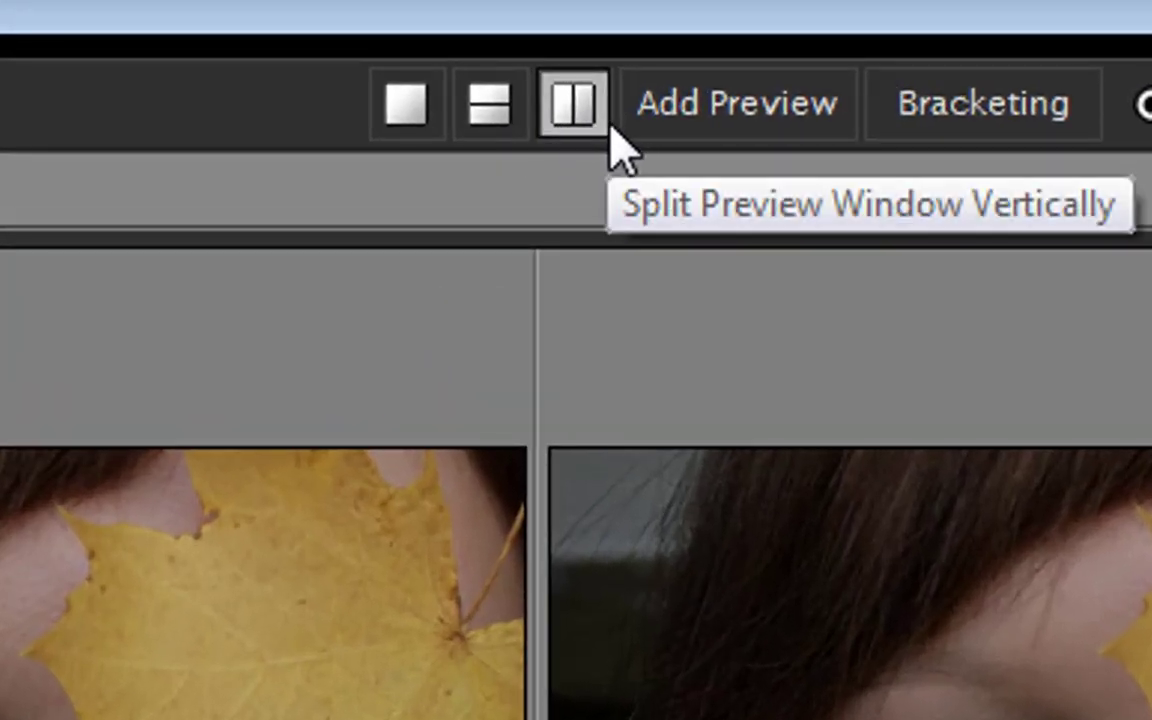
Compare stacked before/after previews, then switch to a single preview zoomed to 28%
{"action": "left_click", "coordinate": [505, 133]}
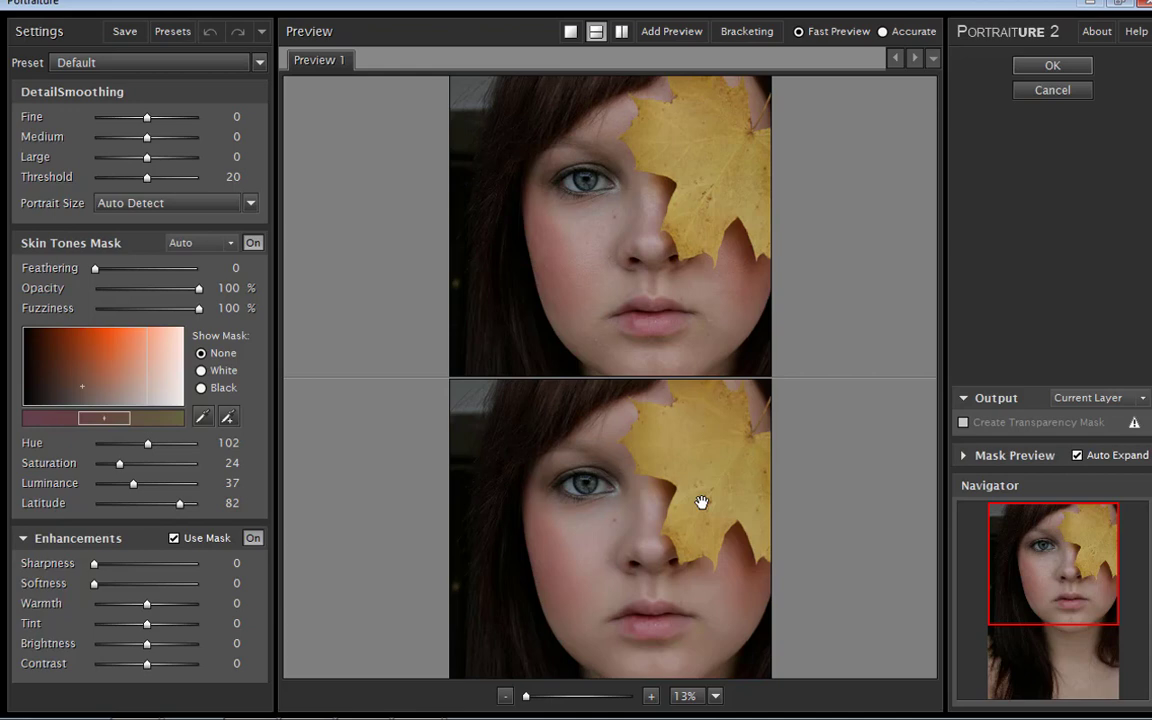
{"action": "left_click", "coordinate": [570, 31]}
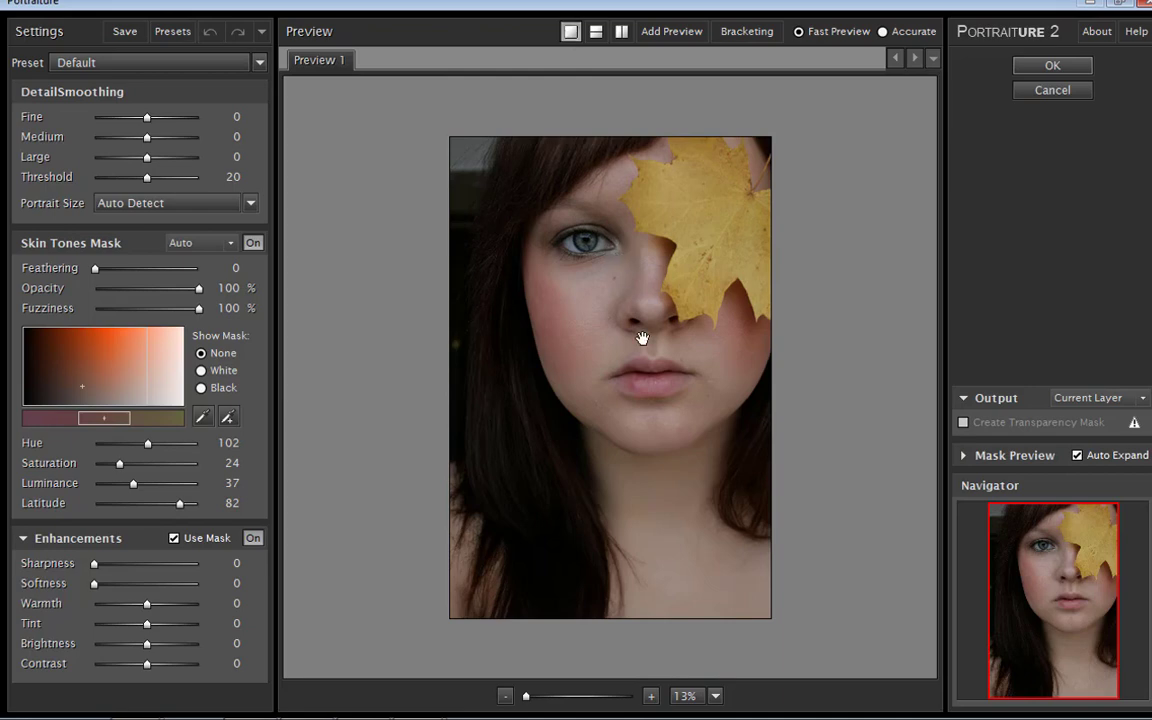
{"action": "scroll", "coordinate": [643, 336], "scroll_direction": "up", "scroll_amount": 1}
{"action": "scroll", "coordinate": [643, 338], "scroll_direction": "up", "scroll_amount": 1}
{"action": "scroll", "coordinate": [643, 338], "scroll_direction": "up", "scroll_amount": 1}
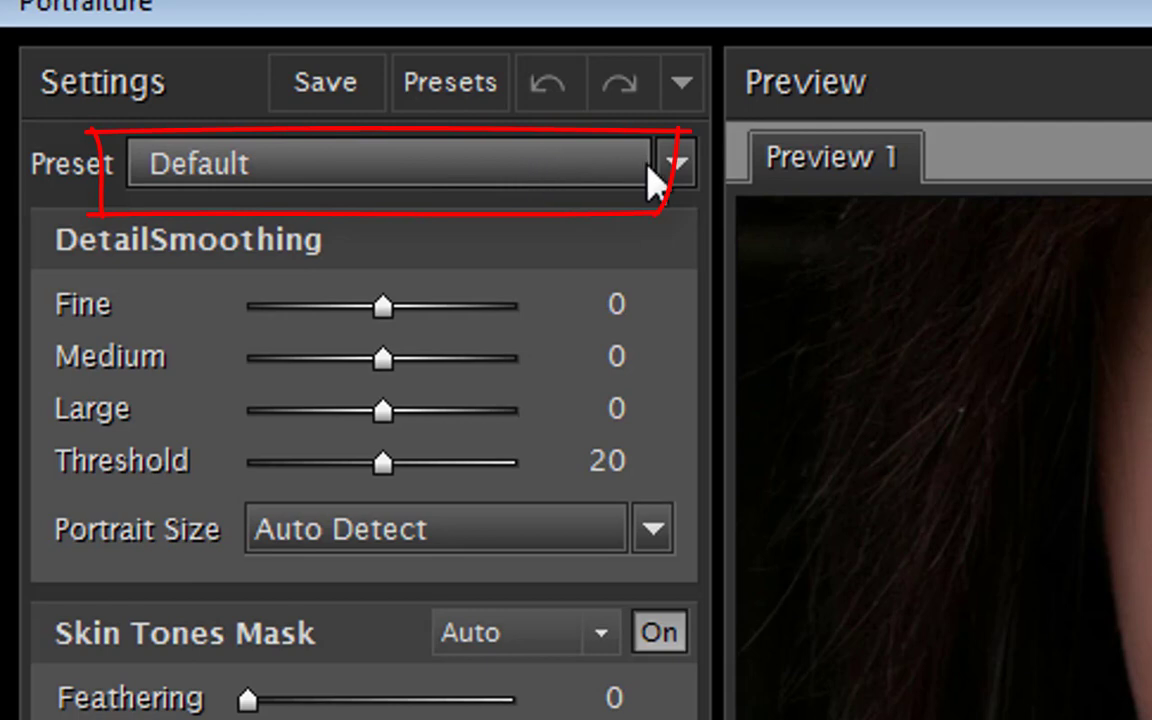
Try the Smoothing: Normal preset, then the Smoothing: Medium preset
{"action": "left_click", "coordinate": [575, 168]}
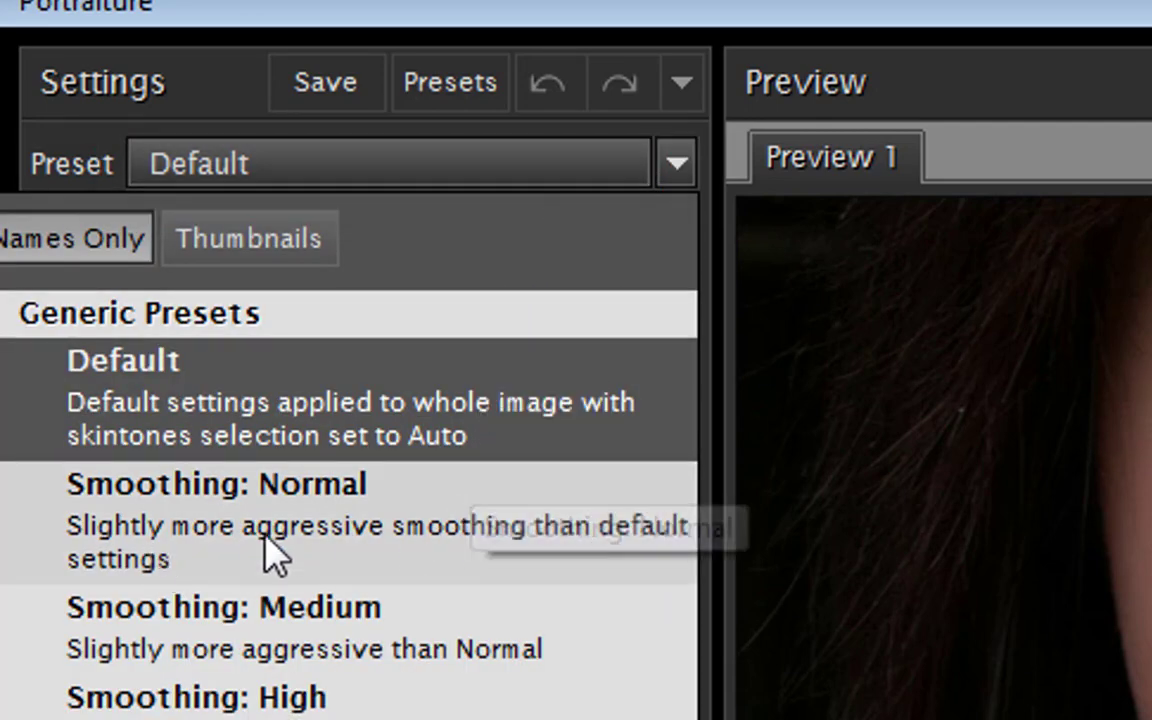
{"action": "left_click", "coordinate": [336, 524]}
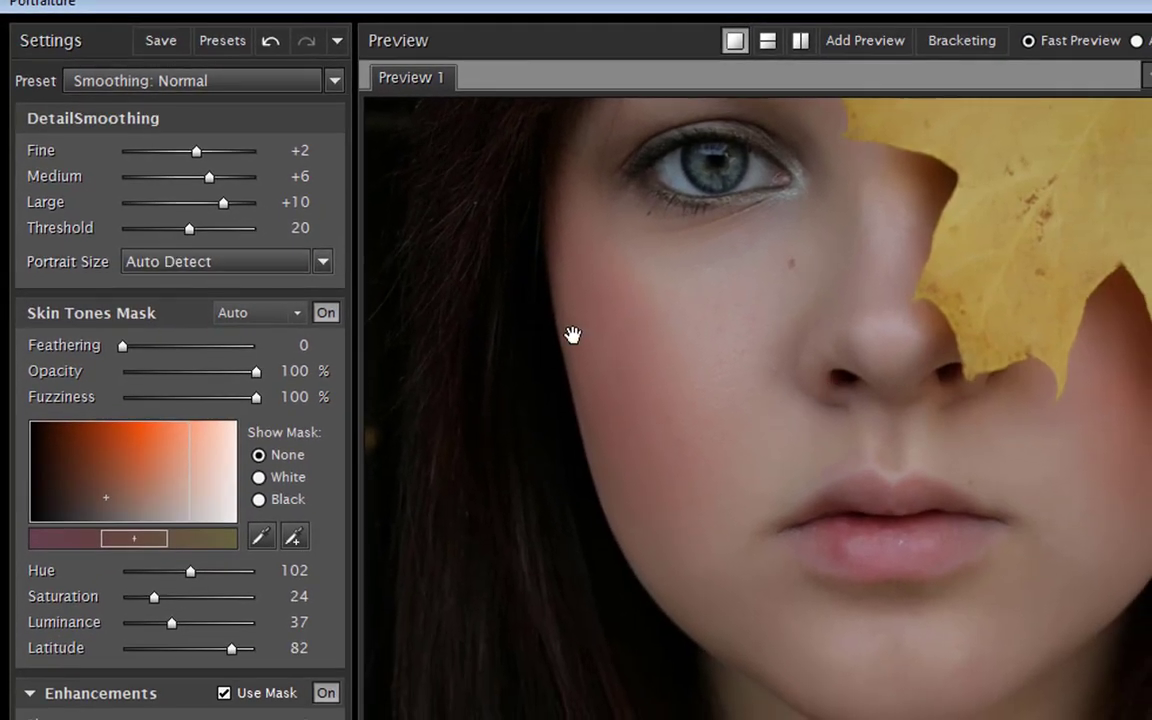
{"action": "left_click", "coordinate": [308, 82]}
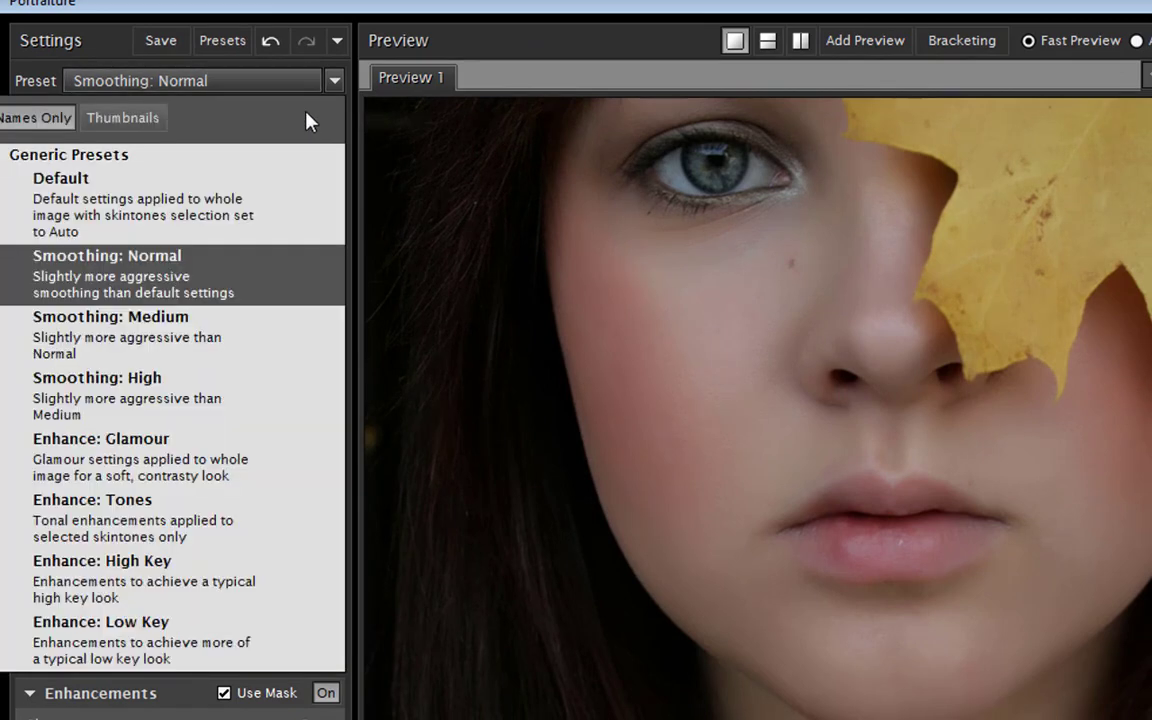
{"action": "left_click", "coordinate": [205, 330]}
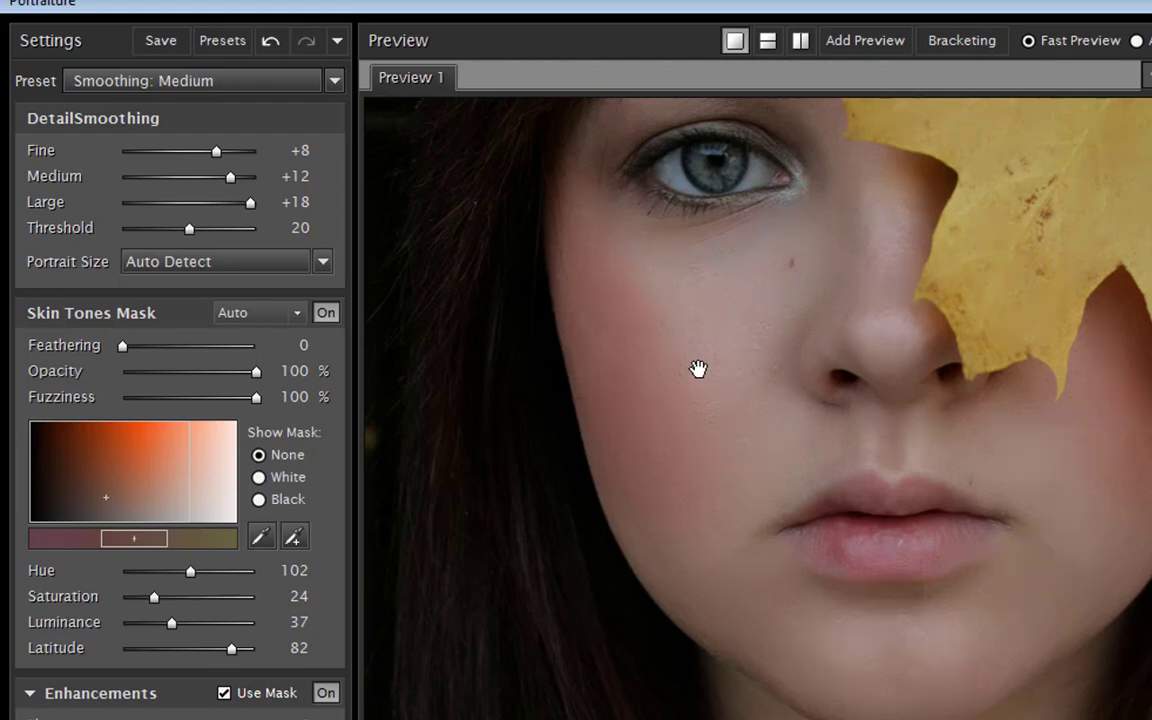
Return to Smoothing: Normal and pan the preview to the forehead and hair
{"action": "left_click", "coordinate": [316, 85]}
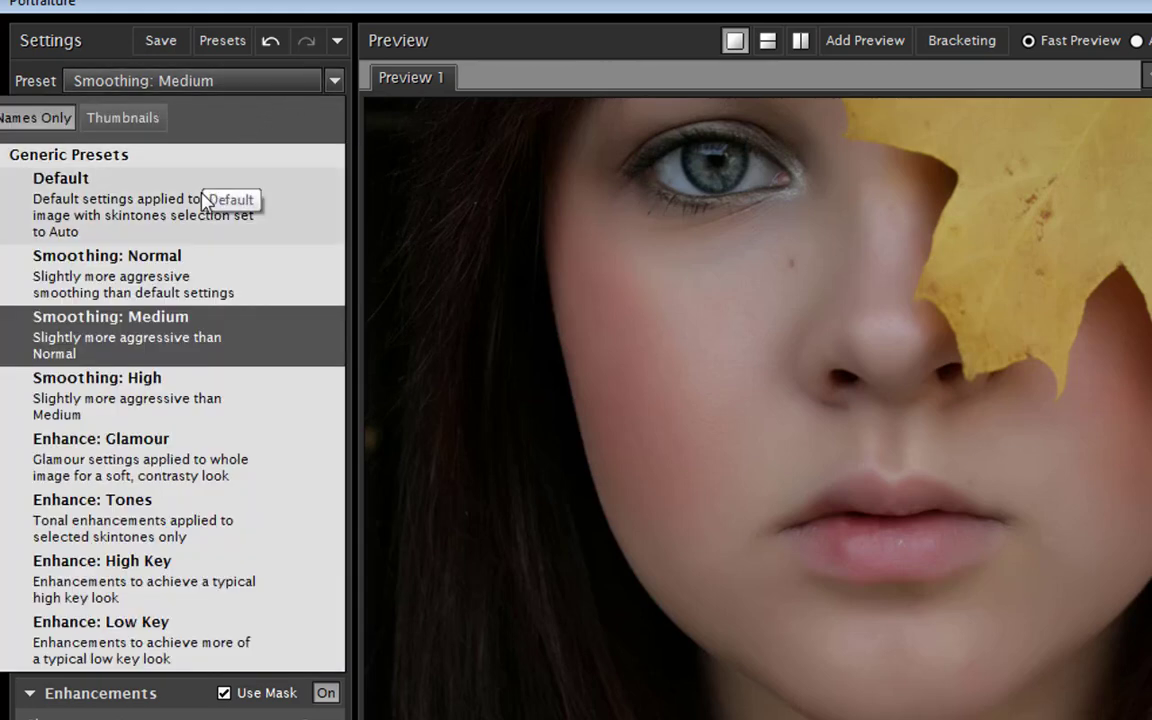
{"action": "left_click", "coordinate": [183, 281]}
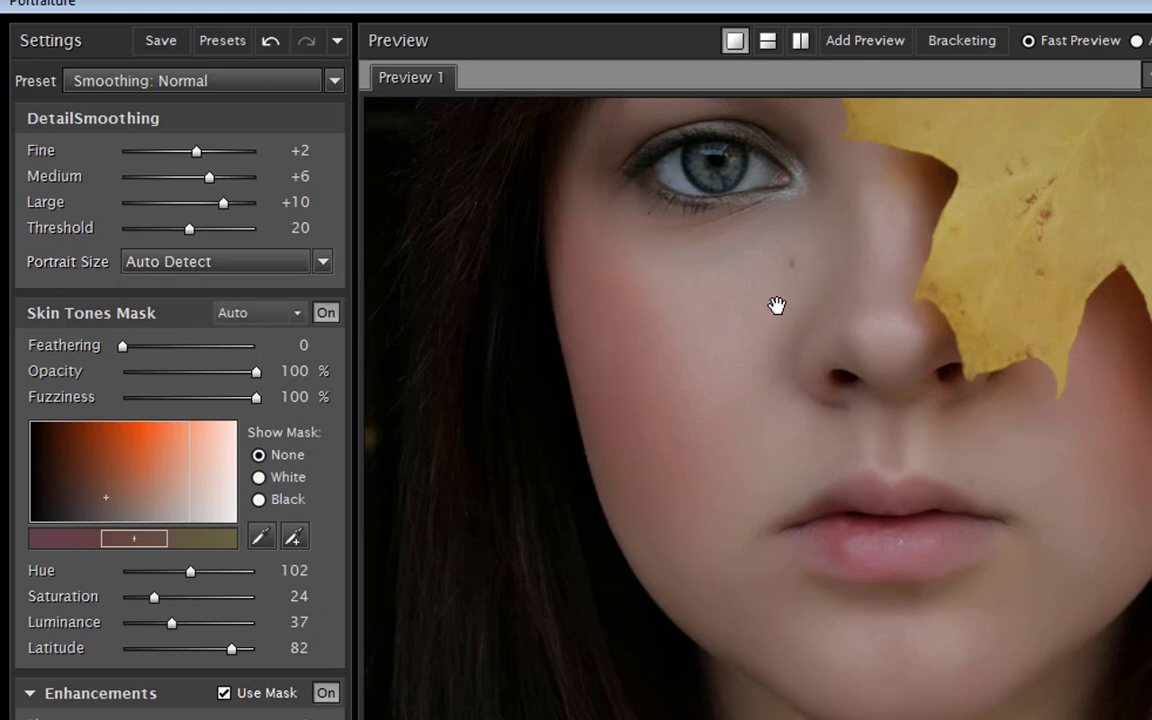
{"action": "mouse_move", "coordinate": [761, 332]}
{"action": "left_mouse_down"}
{"action": "mouse_move", "coordinate": [630, 427]}
{"action": "mouse_move", "coordinate": [874, 440]}
{"action": "left_mouse_up"}
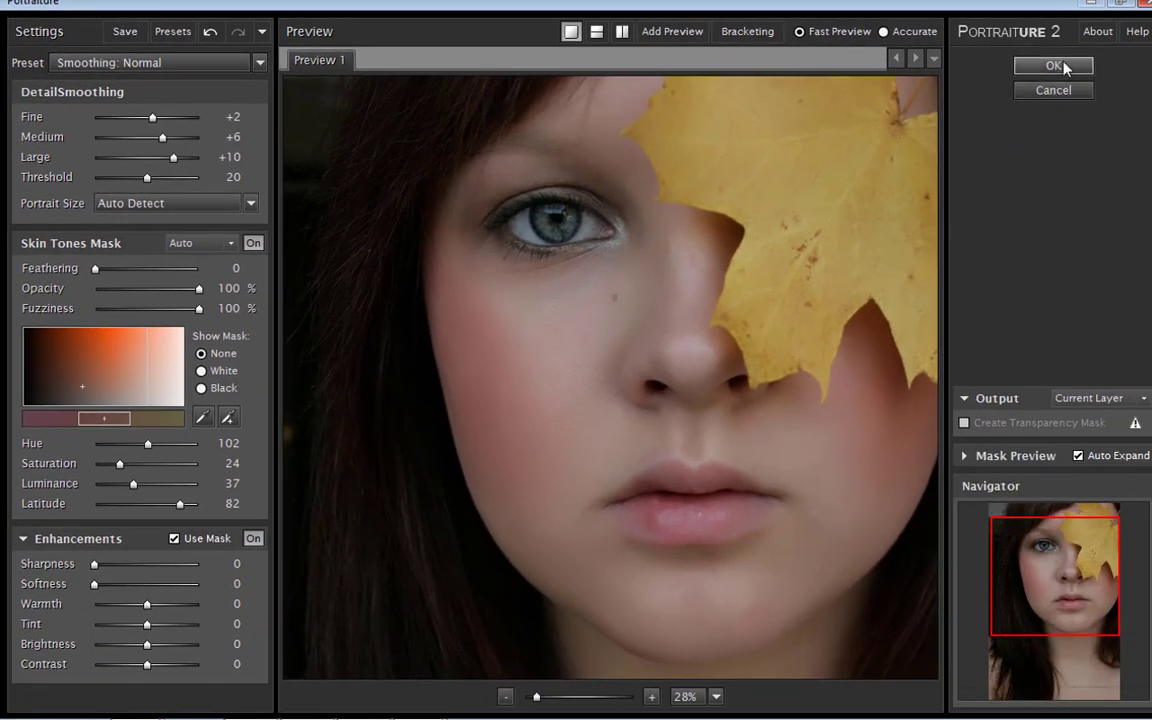
Apply the Portraiture smoothing to the Background layer and zoom the canvas out to 24.4%
{"action": "left_click", "coordinate": [1058, 66]}
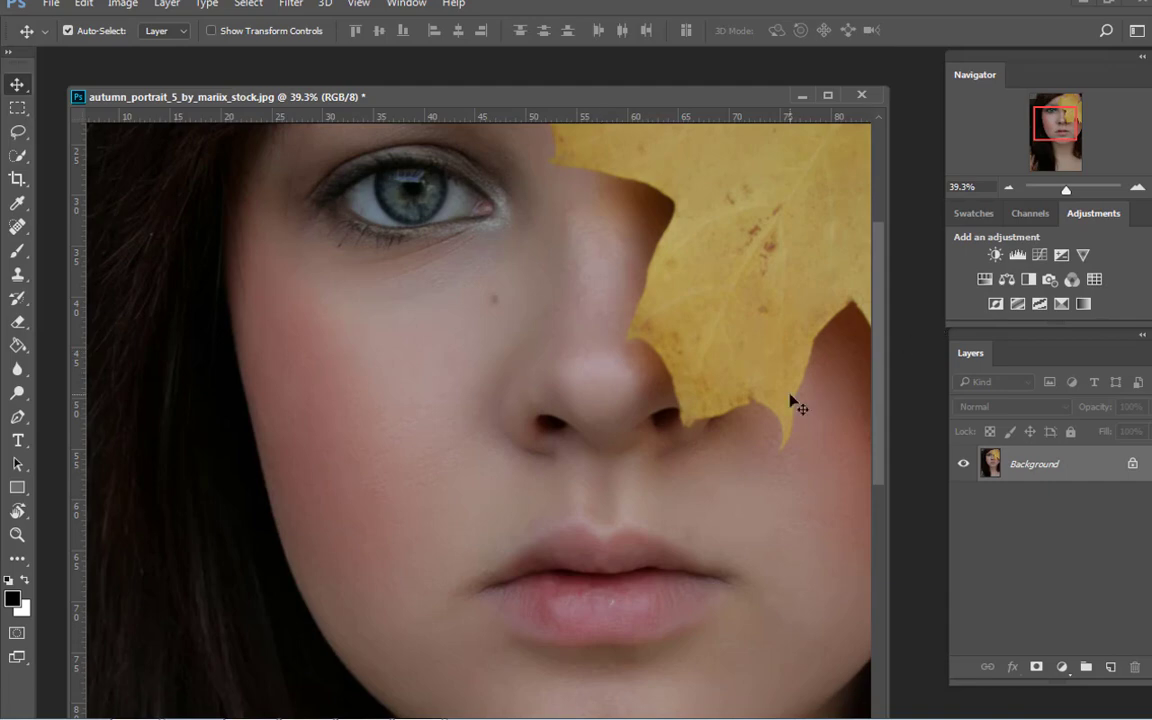
{"action": "scroll", "coordinate": [792, 400], "scroll_direction": "down", "scroll_amount": 1}
{"action": "scroll", "coordinate": [792, 400], "scroll_direction": "down", "scroll_amount": 2}
{"action": "scroll", "coordinate": [792, 402], "scroll_direction": "down", "scroll_amount": 2}
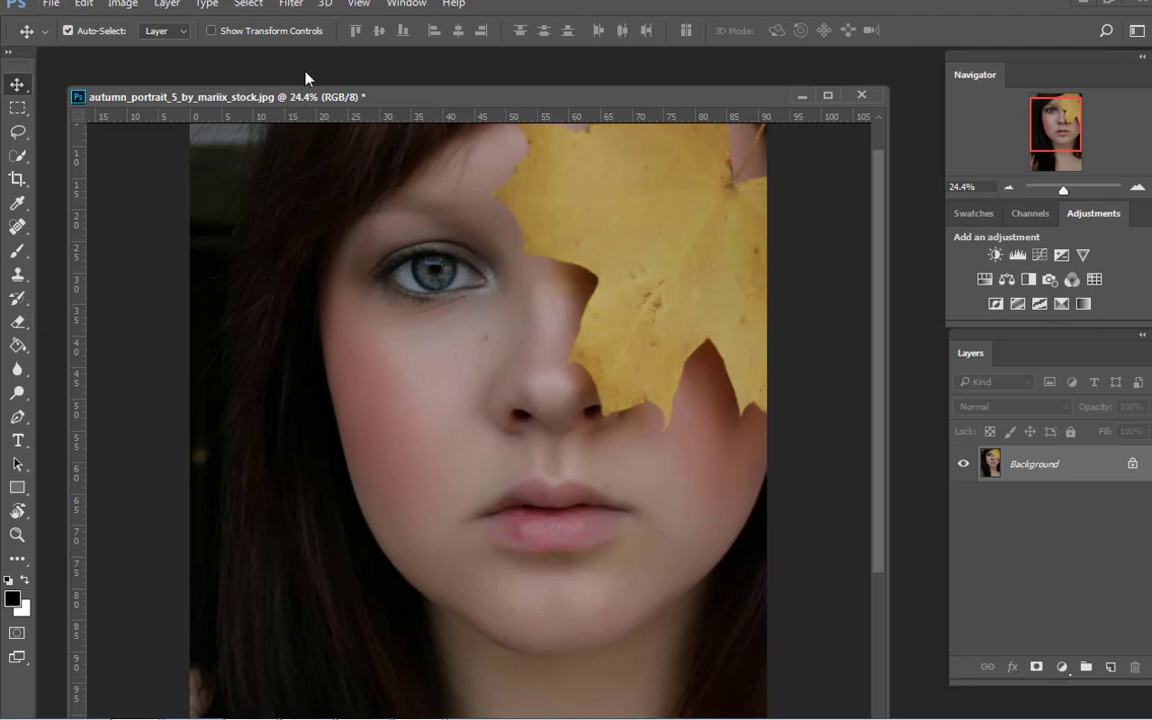
Open karsie_by_anti00gravity_stock.jpg, zoom in, and run Filter > Imagenomic > Portraiture on it
{"action": "key", "text": "ctrl+o"}
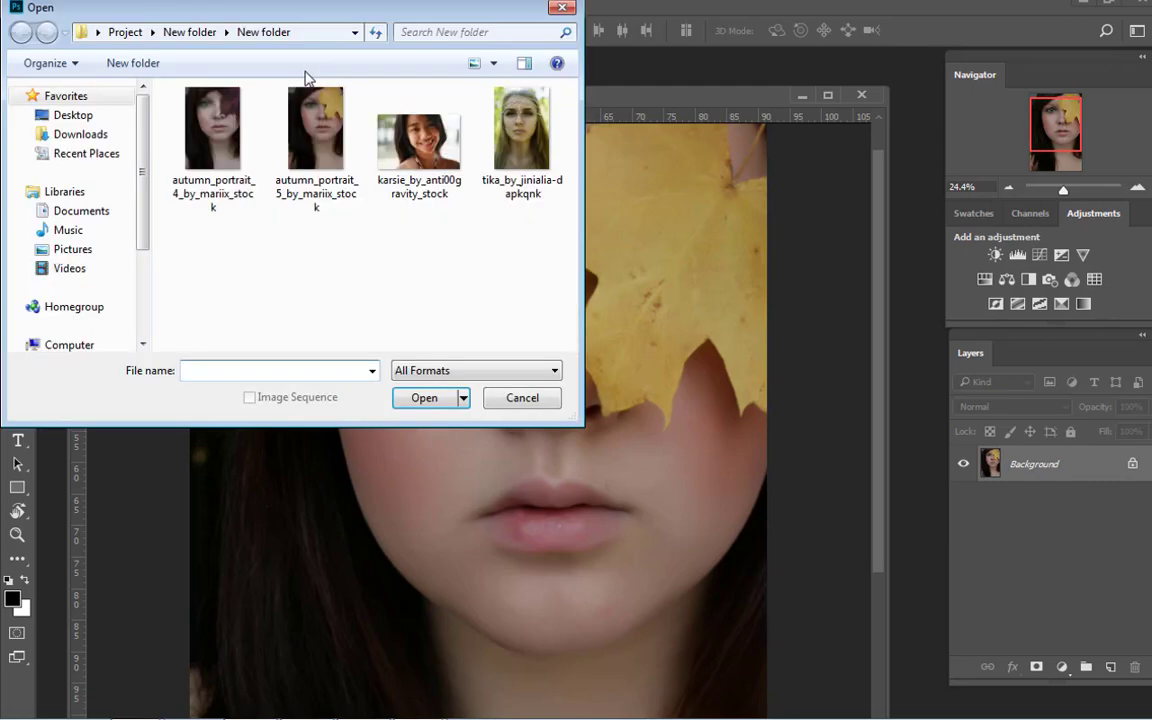
{"action": "left_click", "coordinate": [432, 168]}
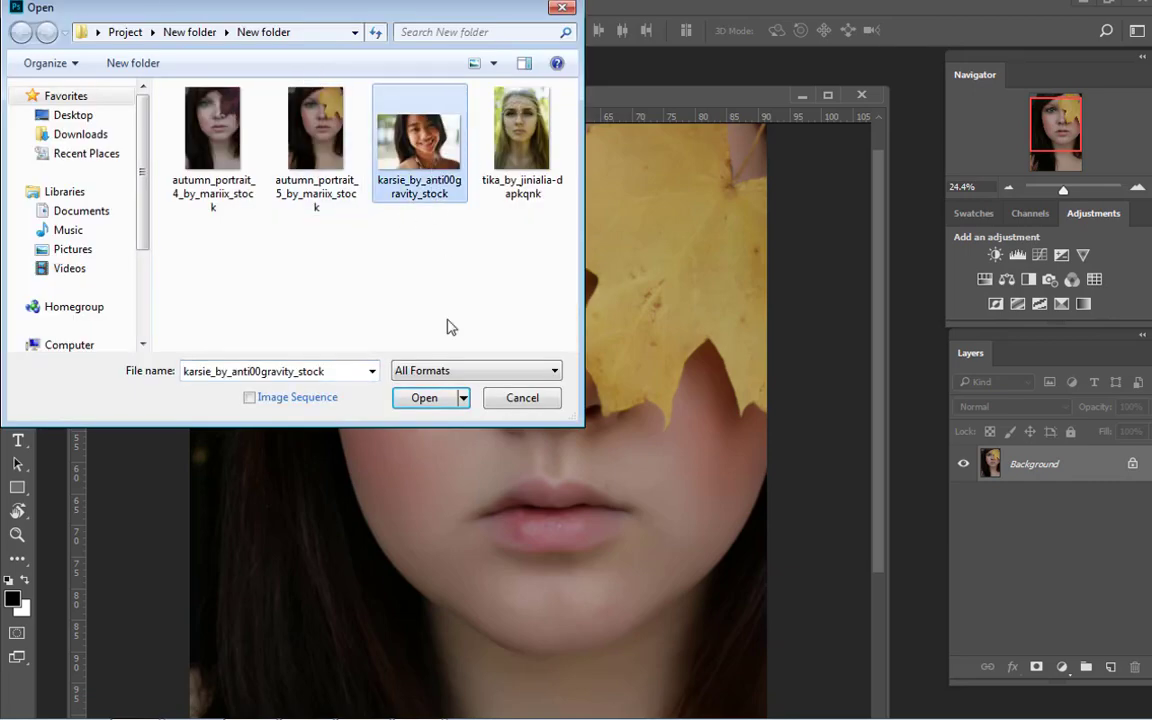
{"action": "left_click", "coordinate": [424, 397]}
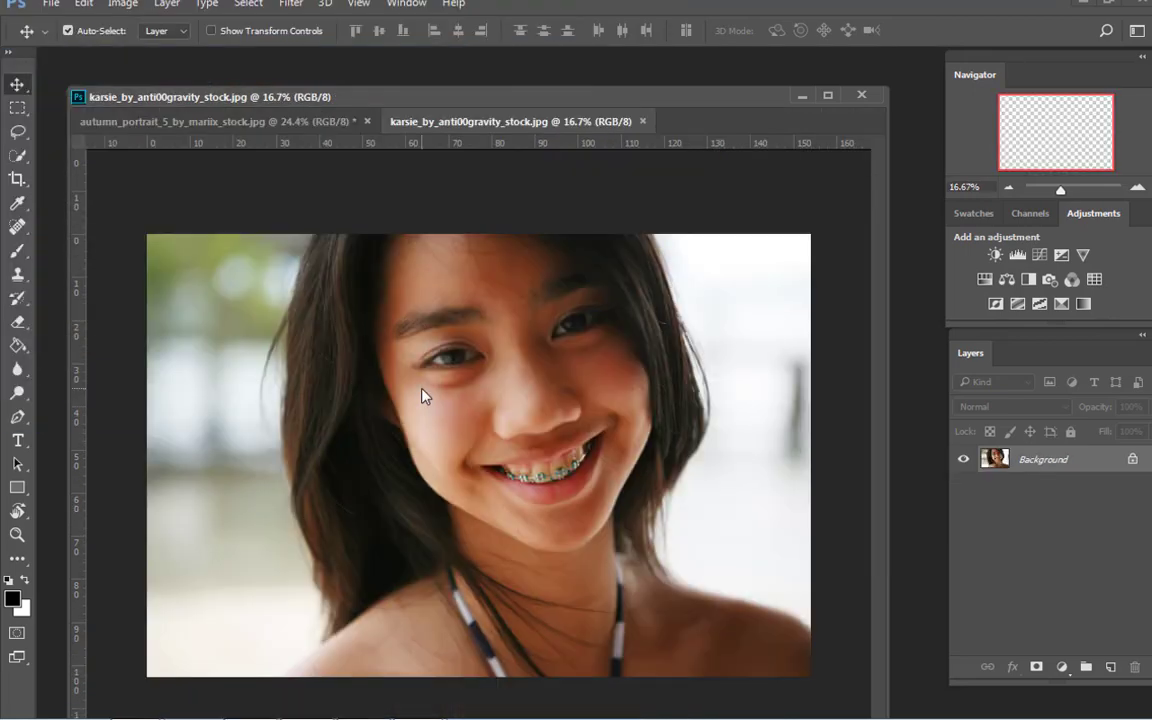
{"action": "scroll", "coordinate": [417, 396], "scroll_direction": "up", "scroll_amount": 2}
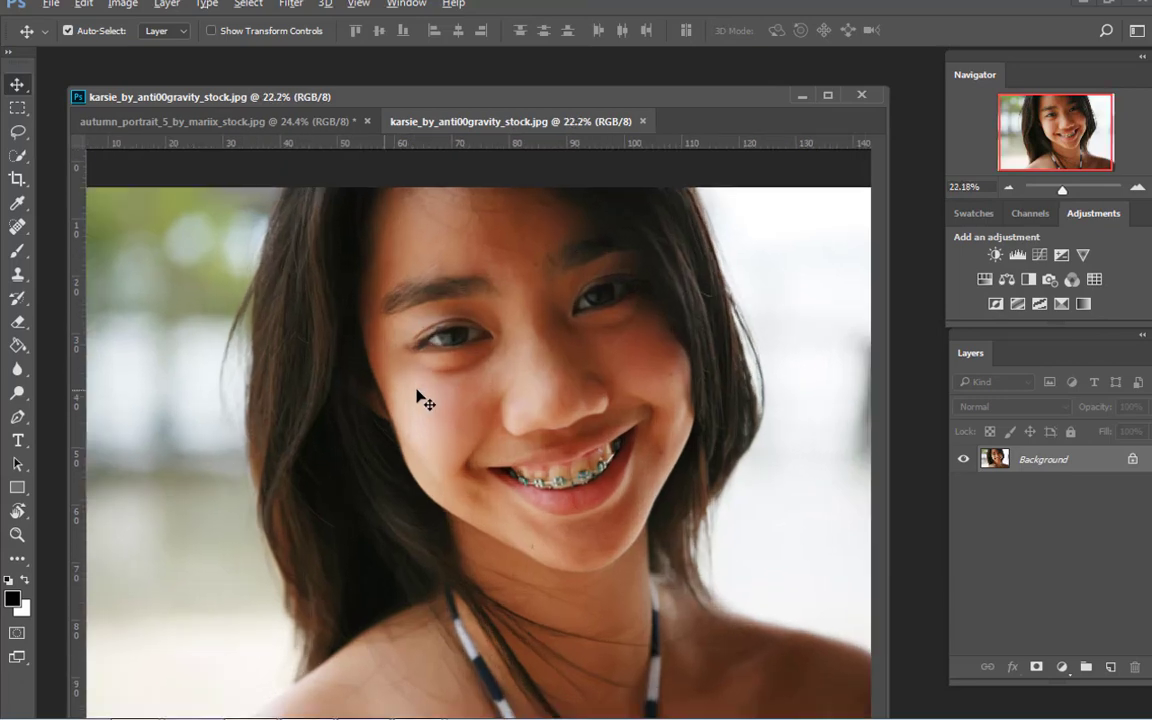
{"action": "scroll", "coordinate": [418, 395], "scroll_direction": "up", "scroll_amount": 1}
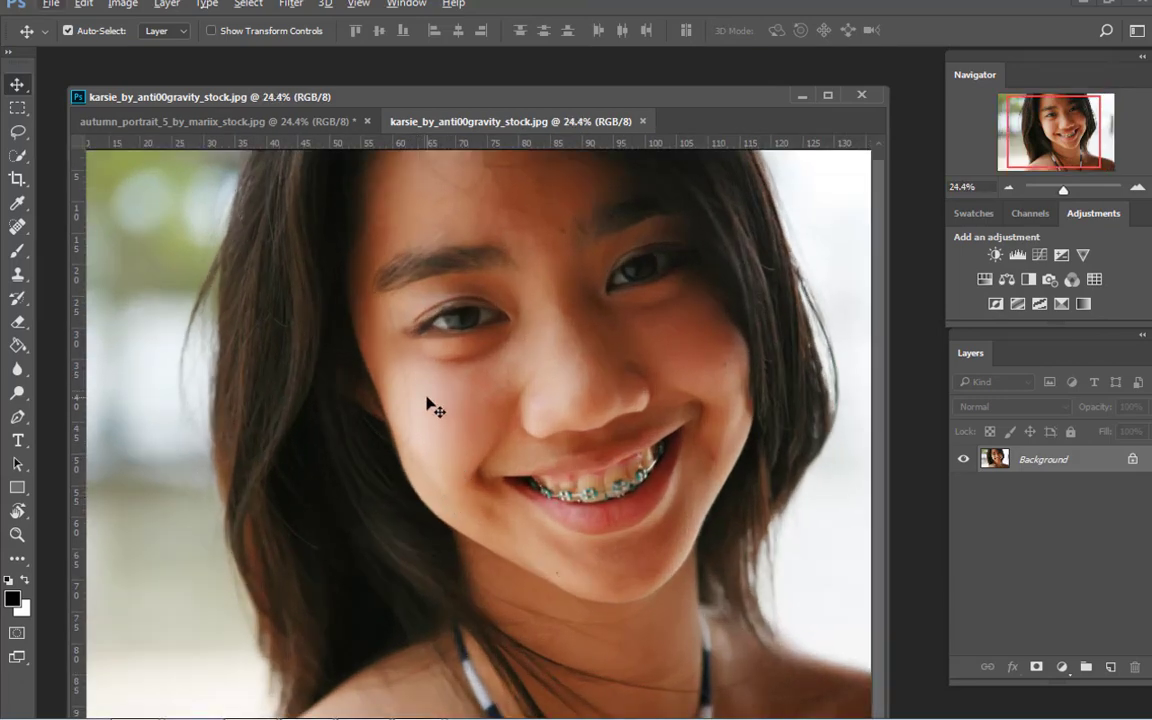
{"action": "left_click", "coordinate": [292, 5]}
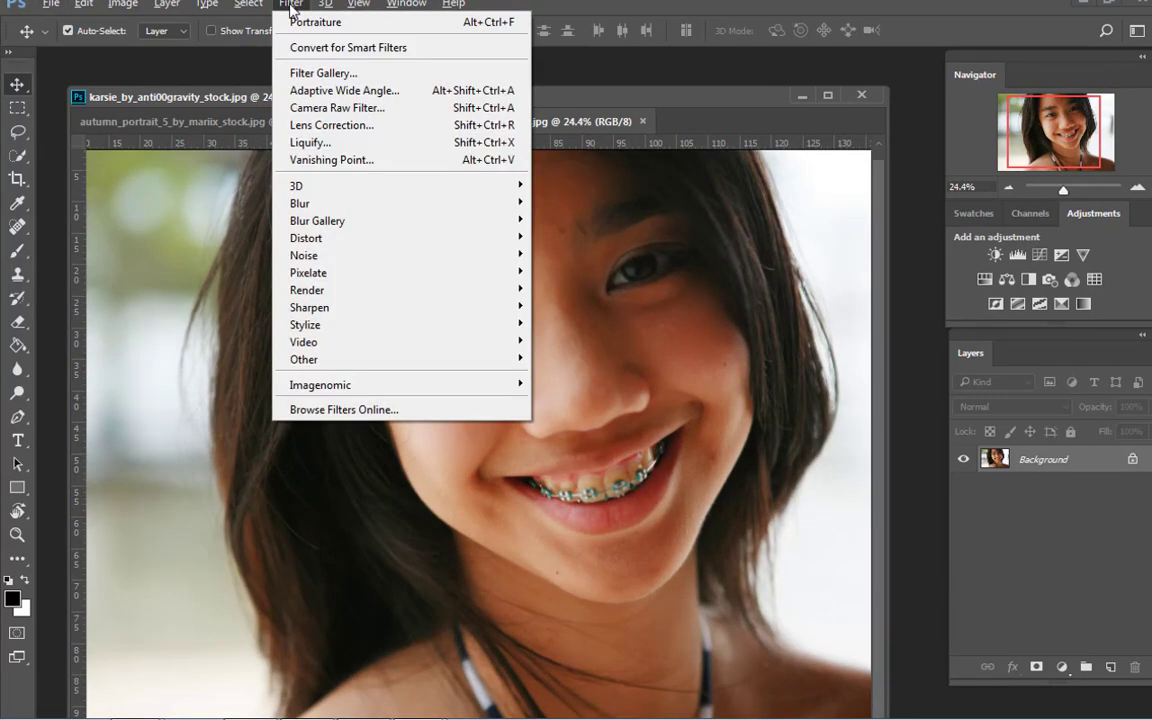
{"action": "mouse_move", "coordinate": [320, 385]}
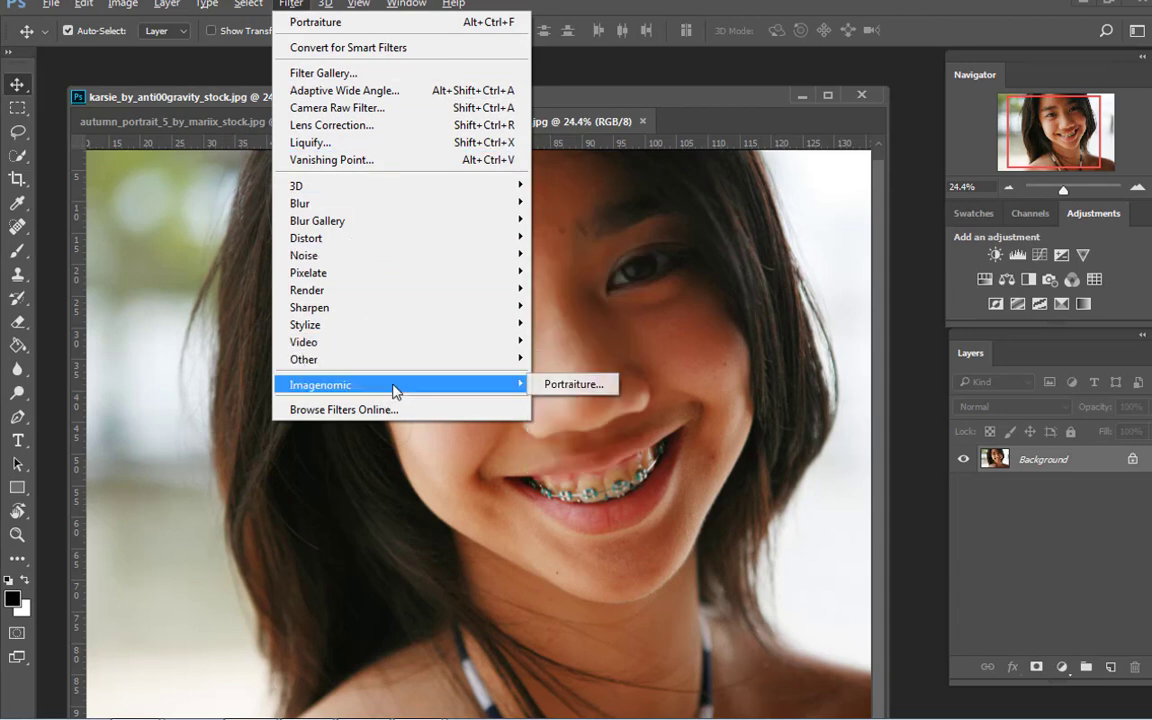
{"action": "left_click", "coordinate": [567, 390]}
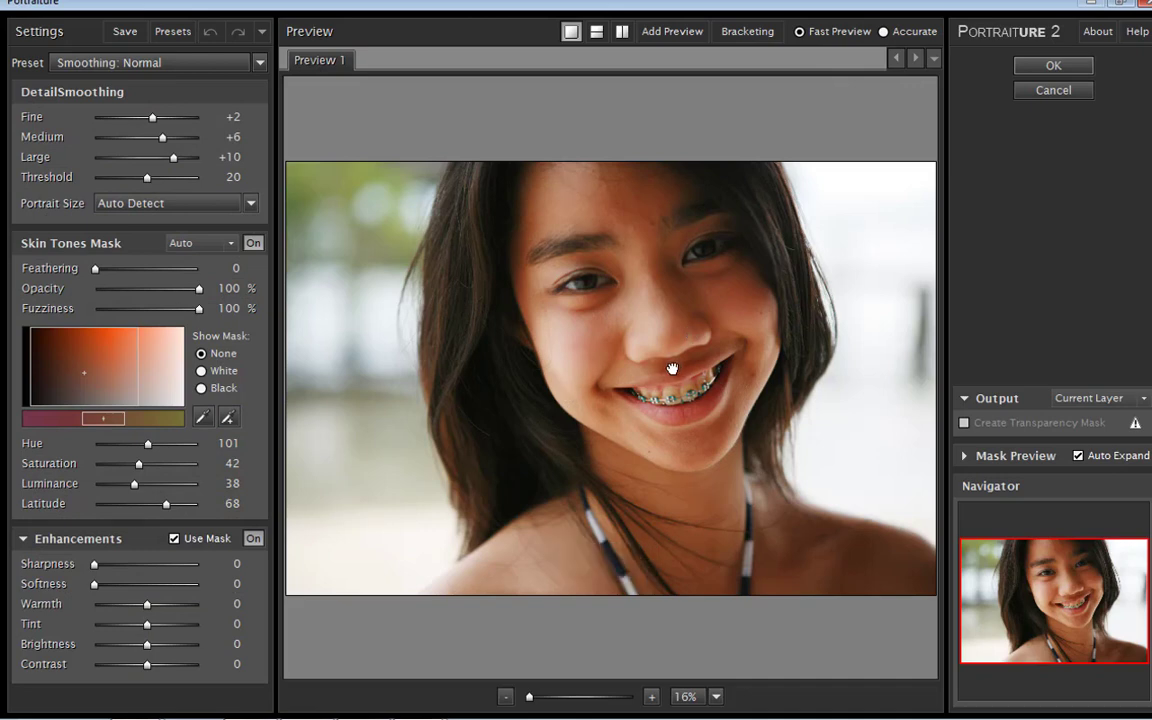
Zoom the Portraiture preview to 30% and centre it on the girl's face
{"action": "left_click_drag", "start_coordinate": [529, 697], "coordinate": [539, 698]}
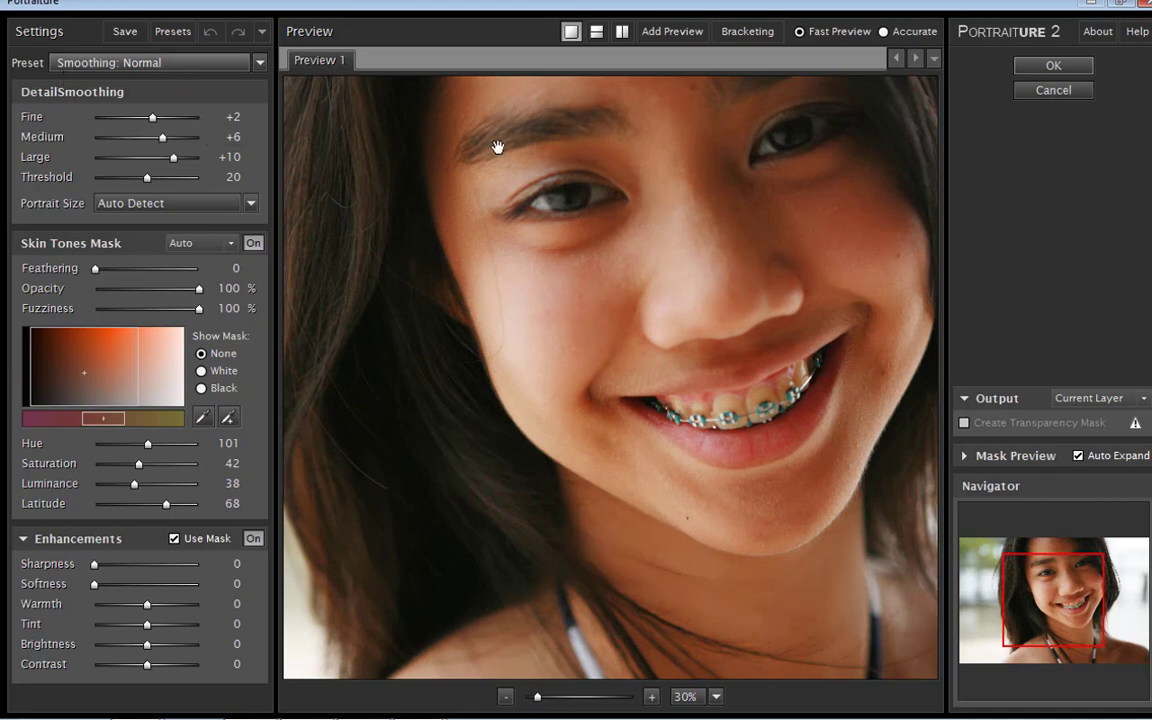
{"action": "left_click_drag", "start_coordinate": [687, 200], "coordinate": [661, 300]}
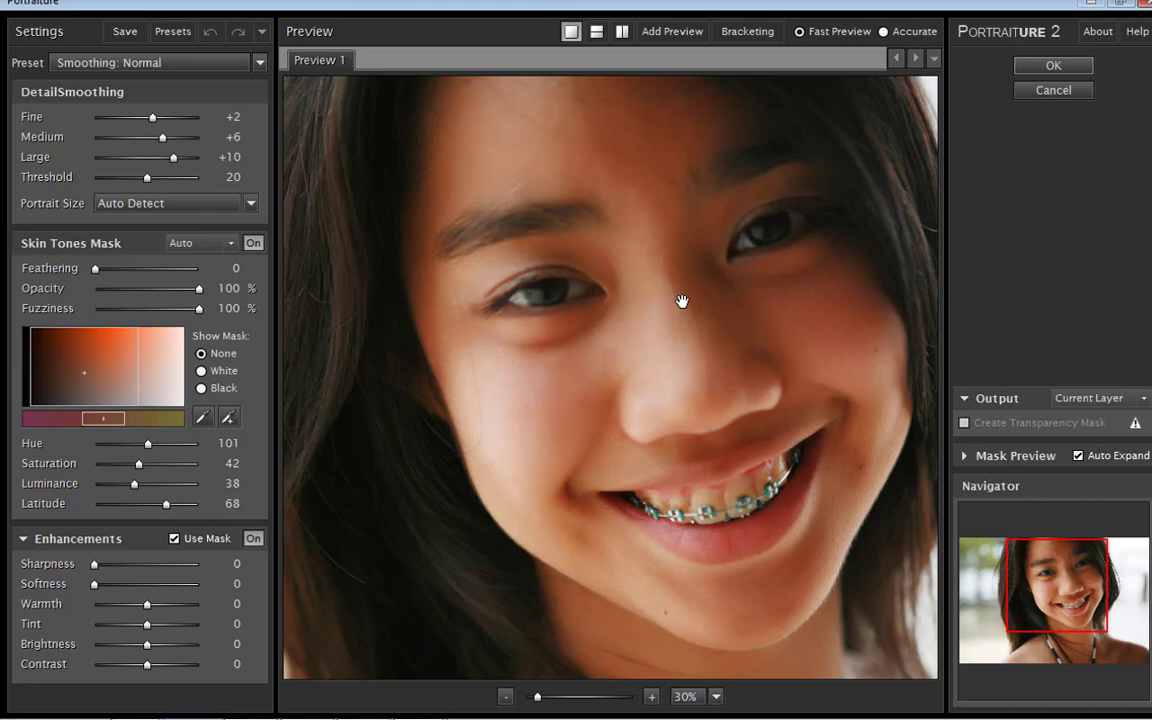
{"action": "left_click_drag", "start_coordinate": [682, 301], "coordinate": [619, 286]}
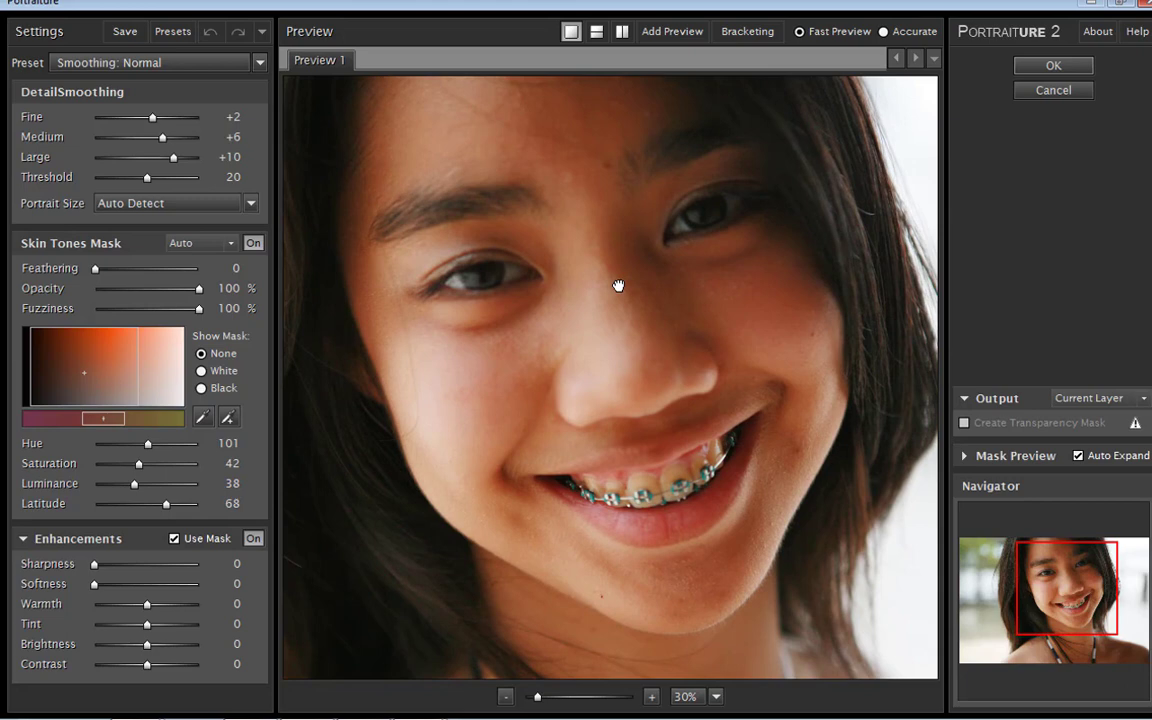
Choose the Smoothing: Medium preset, giving Fine +8, Medium +12, Large +18
{"action": "left_click", "coordinate": [618, 286]}
{"action": "left_click", "coordinate": [238, 64]}
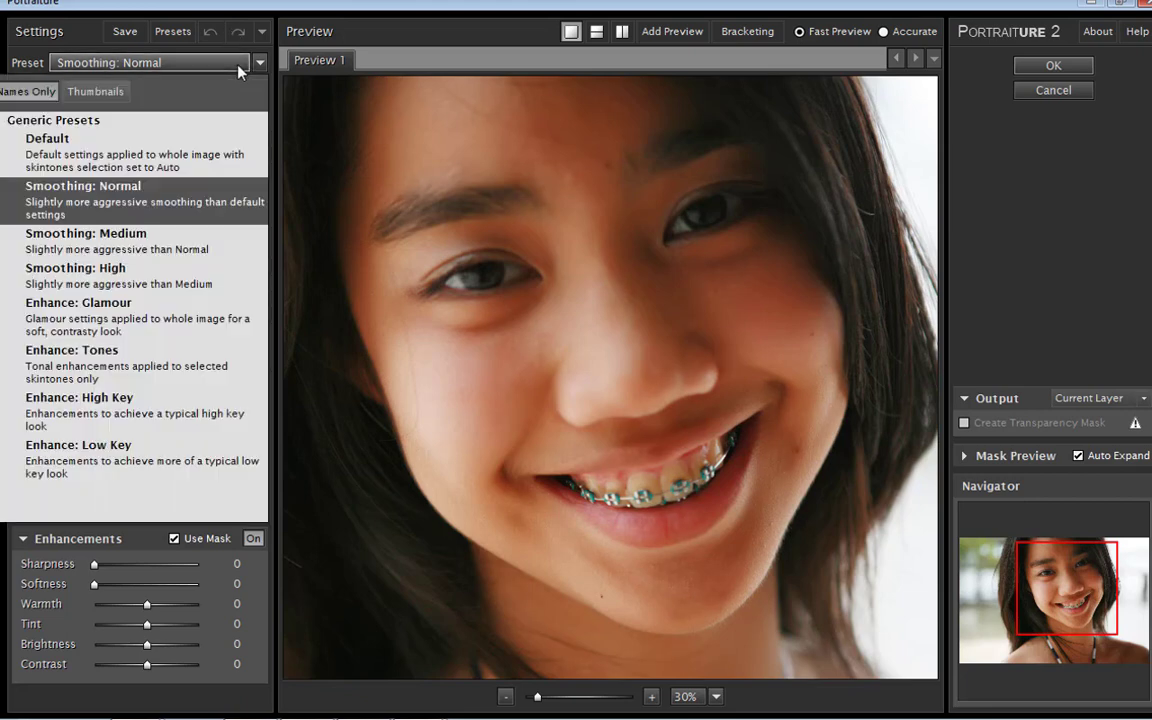
{"action": "left_click", "coordinate": [127, 250]}
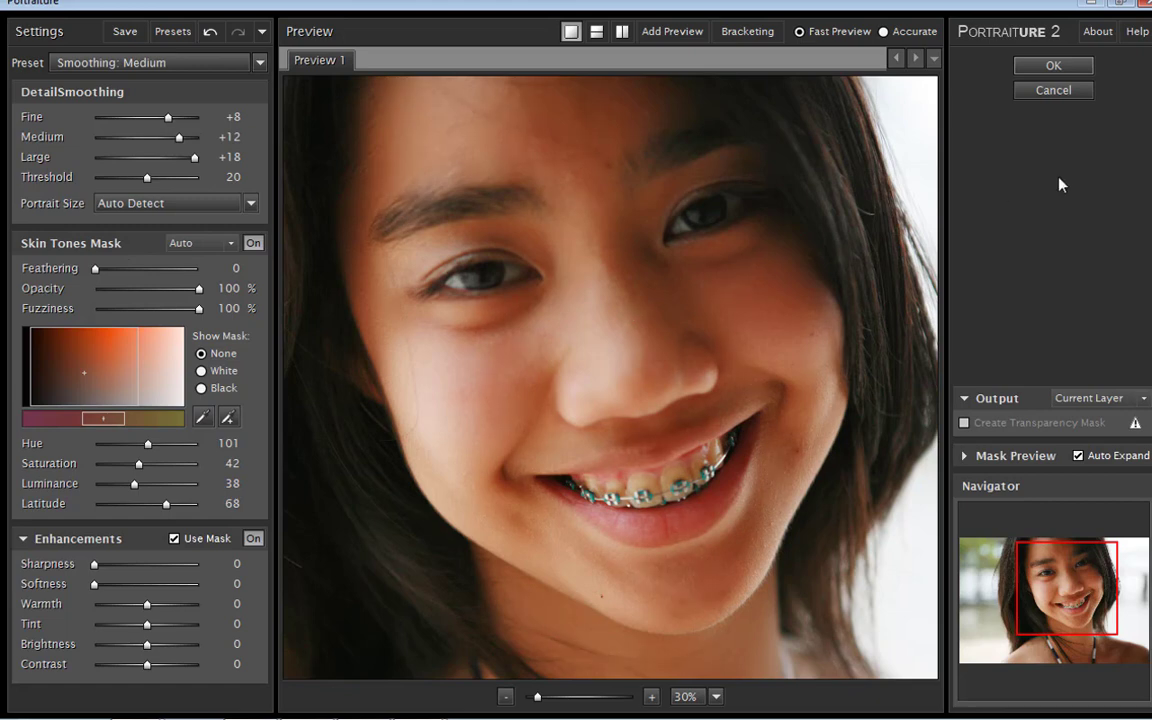
Apply Smoothing: Medium to the karsie portrait and compare it with the autumn portrait
{"action": "left_click", "coordinate": [1063, 70]}
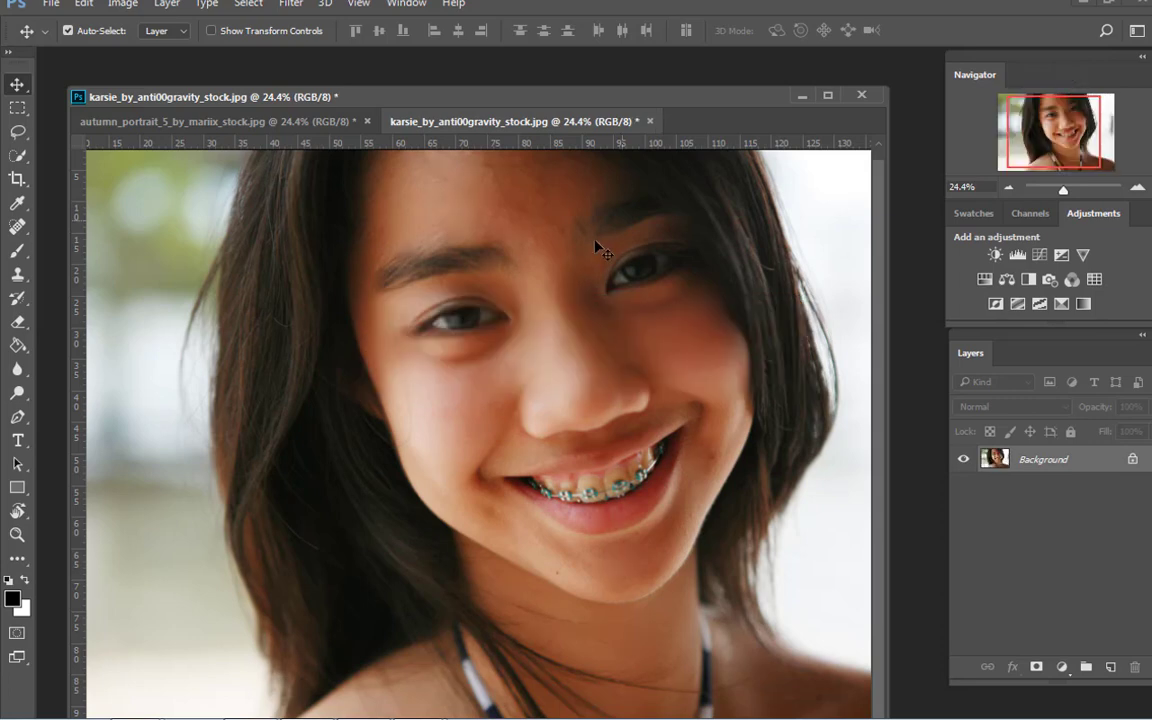
{"action": "left_click", "coordinate": [260, 118]}
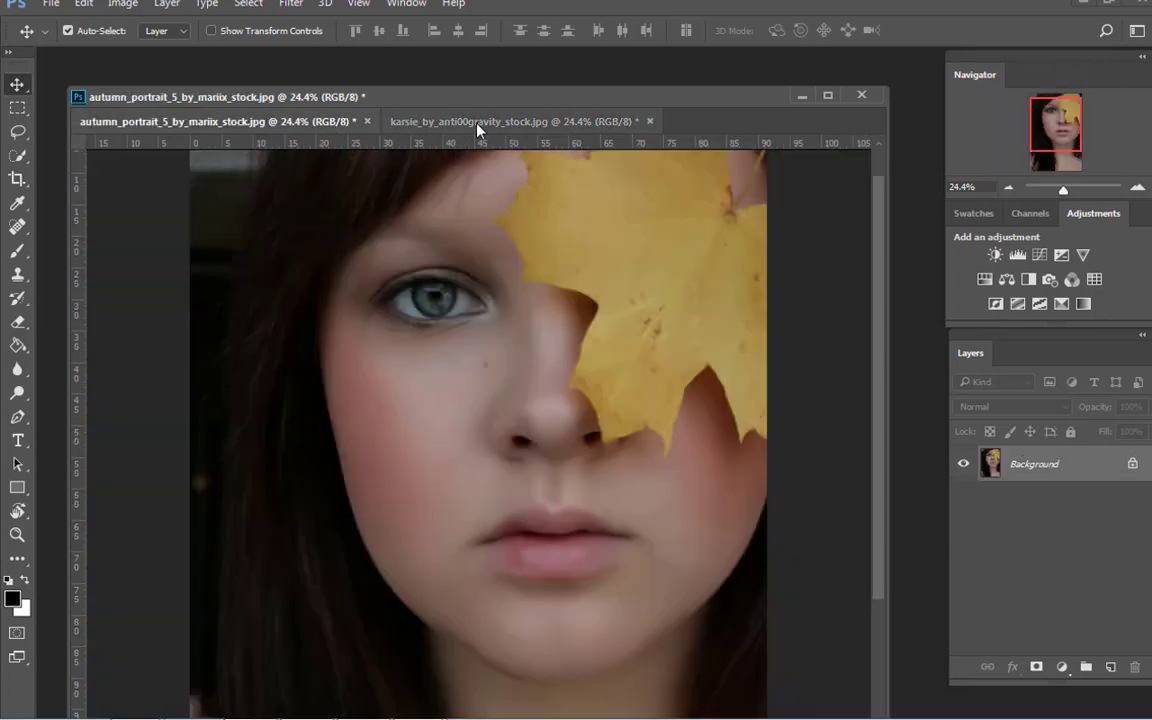
{"action": "left_click", "coordinate": [477, 123]}
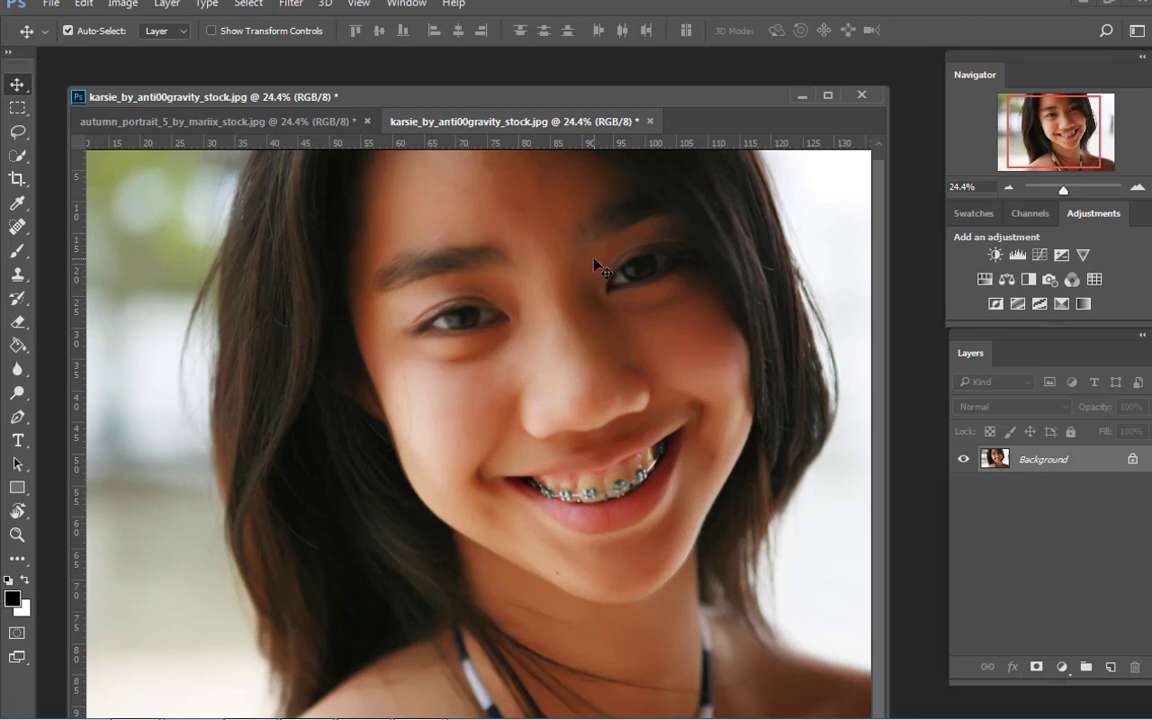
Save the karsie portrait as karsie_by_anti00gravity_stock1.jpg with default JPEG options
{"action": "left_click", "coordinate": [50, 5]}
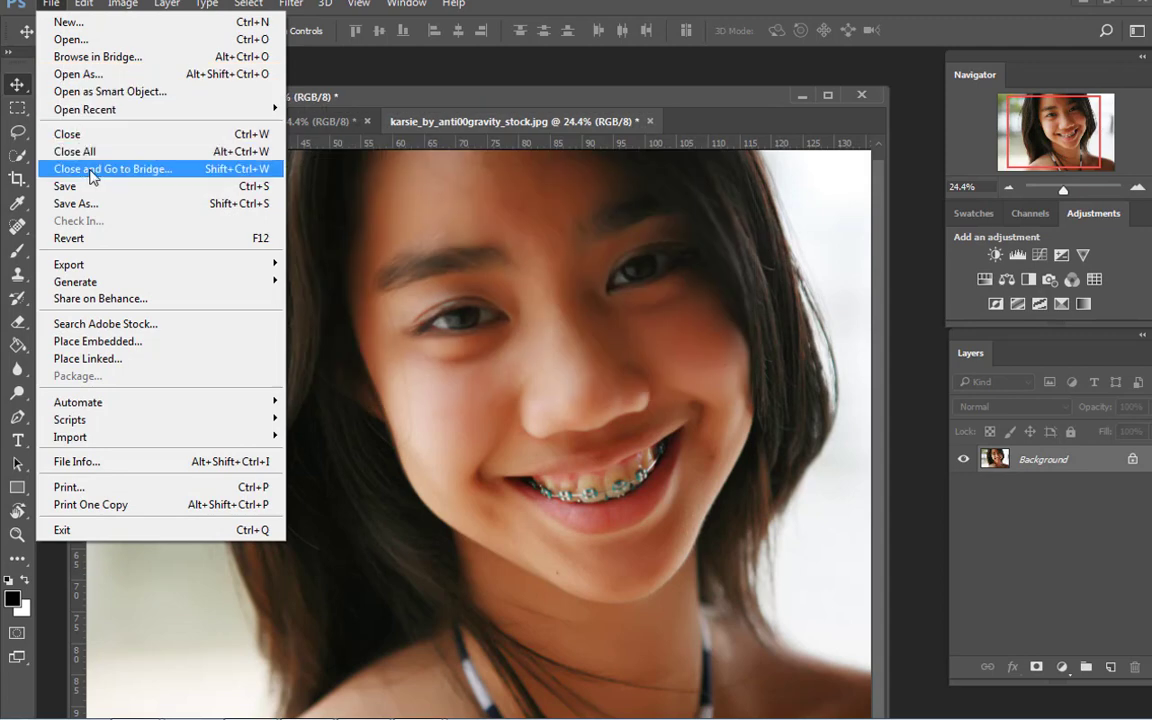
{"action": "left_click", "coordinate": [100, 204]}
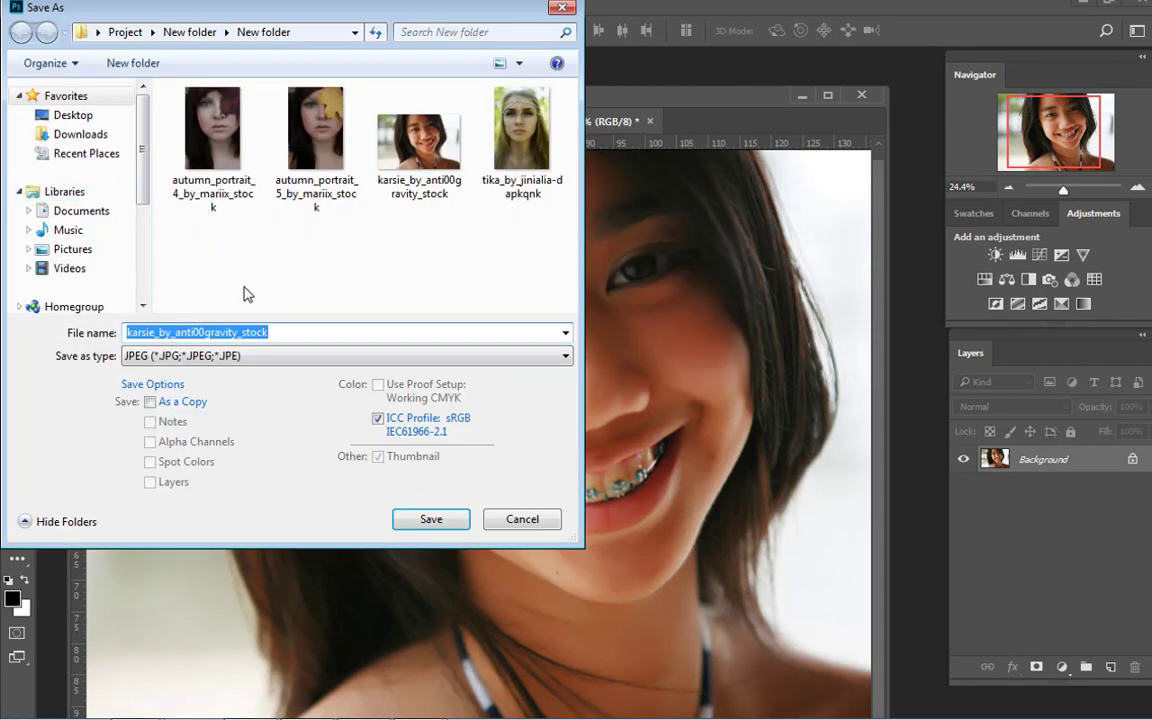
{"action": "left_click", "coordinate": [309, 333]}
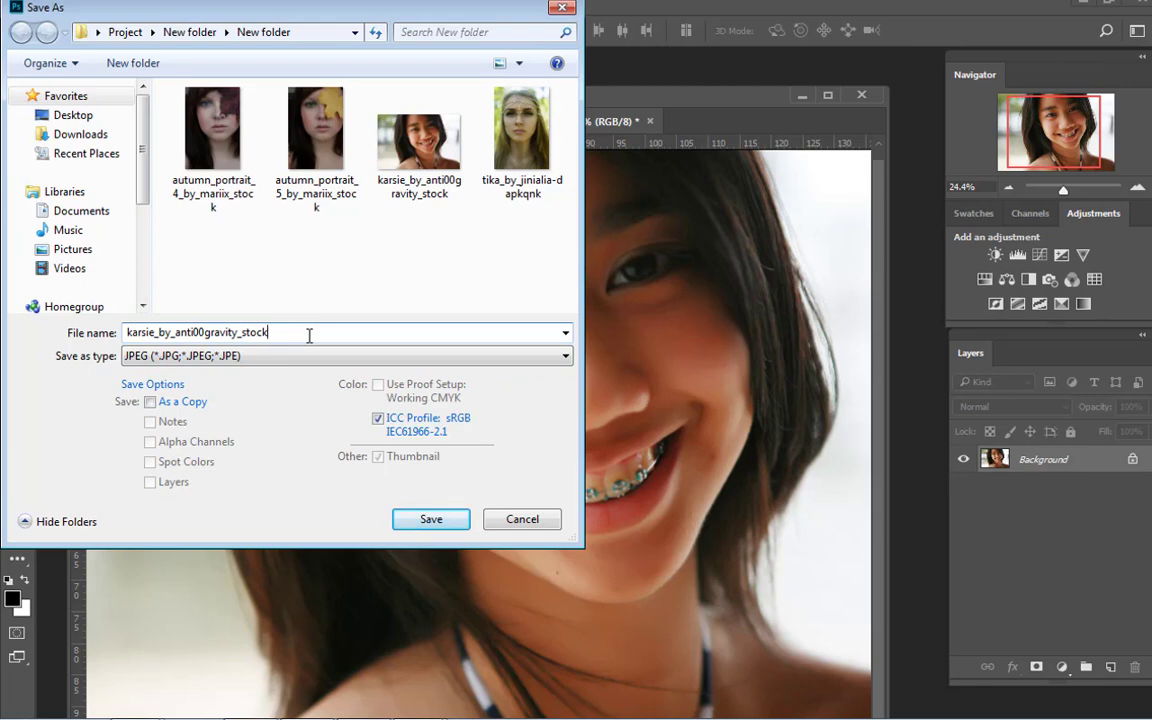
{"action": "type", "text": "1"}
{"action": "key", "text": "Return"}
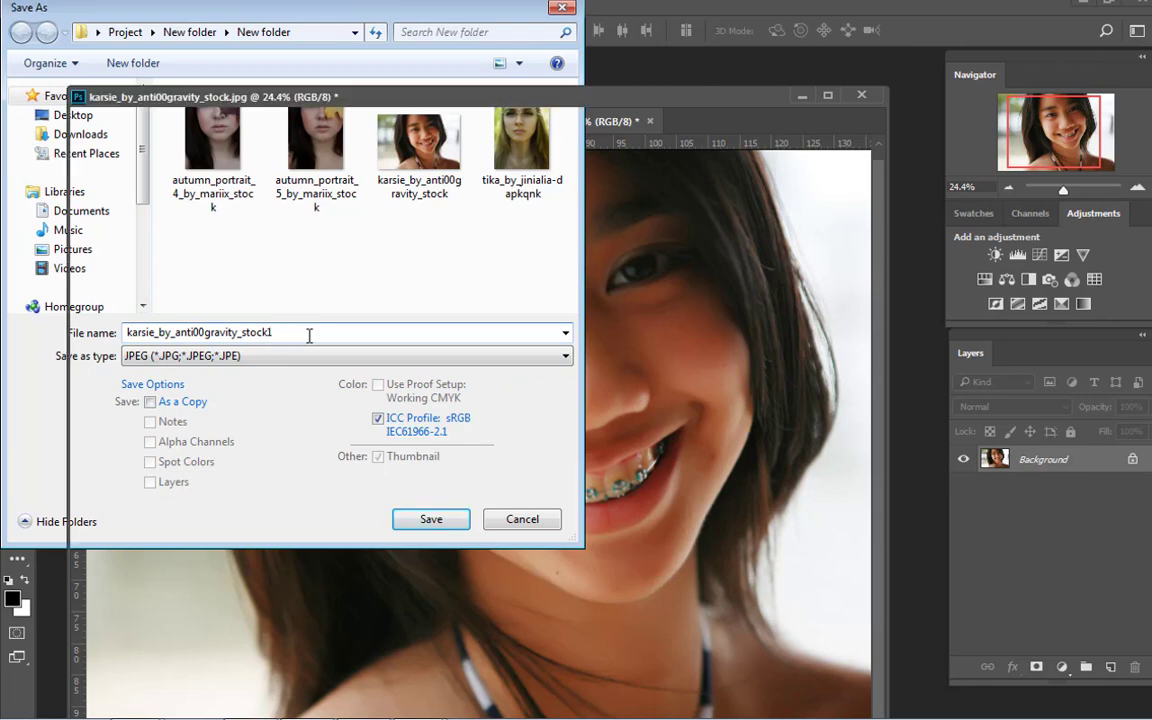
{"action": "key", "text": "Return"}
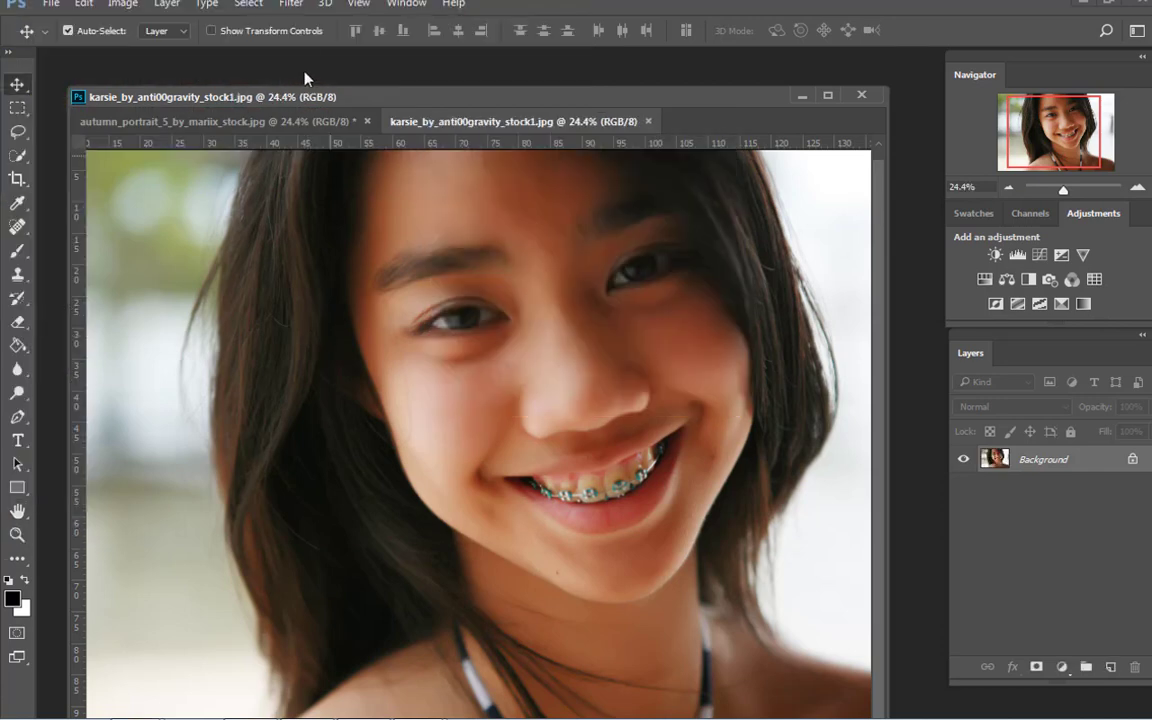
Save the leaf portrait as autumn_portrait_5_by_mariix_stock1.jpg with default JPEG options
{"action": "left_click", "coordinate": [245, 121]}
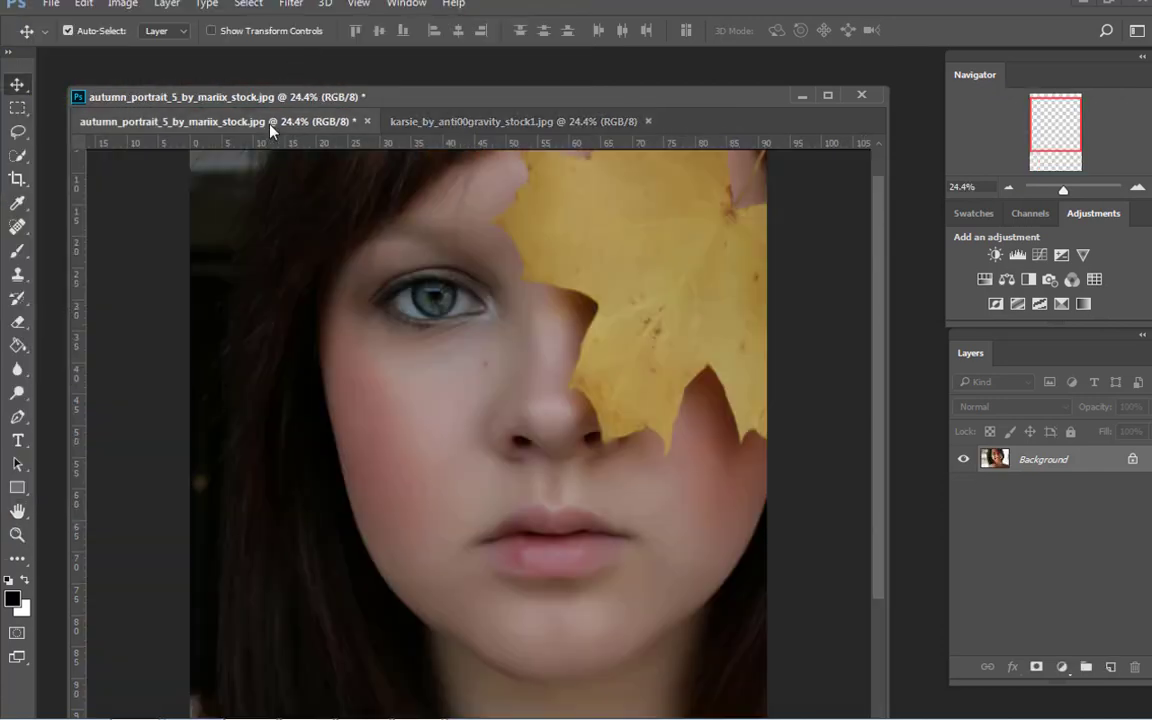
{"action": "left_click", "coordinate": [47, 5]}
{"action": "mouse_move", "coordinate": [69, 264]}
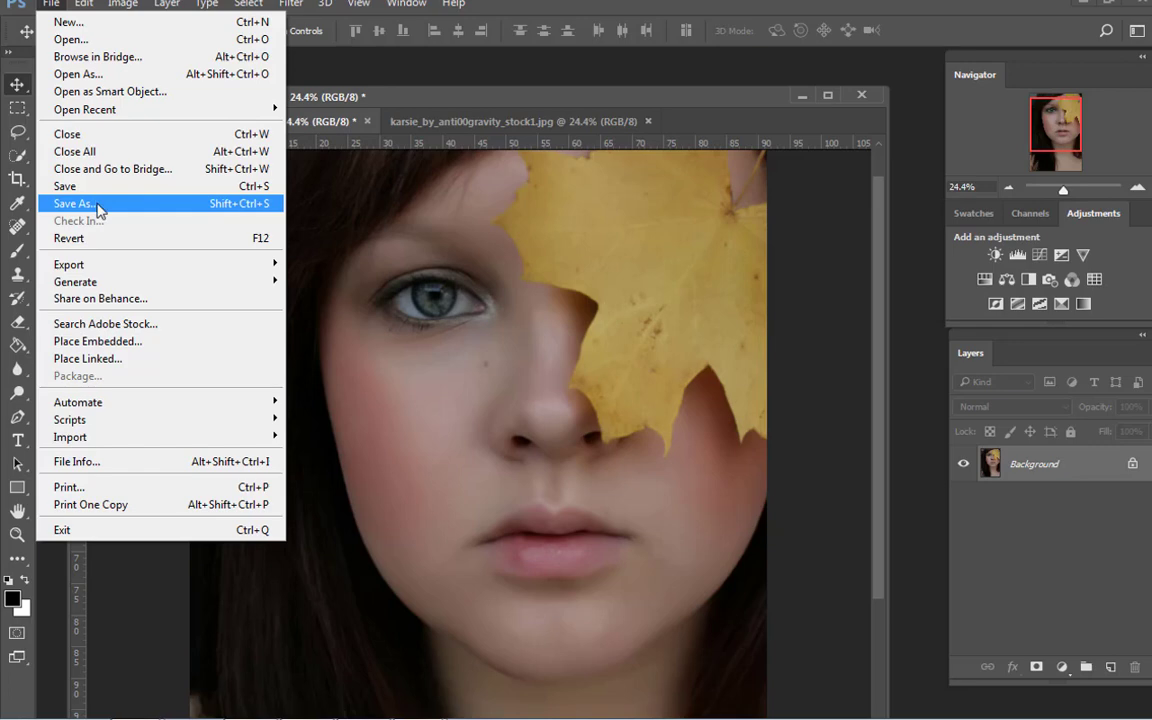
{"action": "left_click", "coordinate": [97, 204]}
{"action": "left_click", "coordinate": [323, 331]}
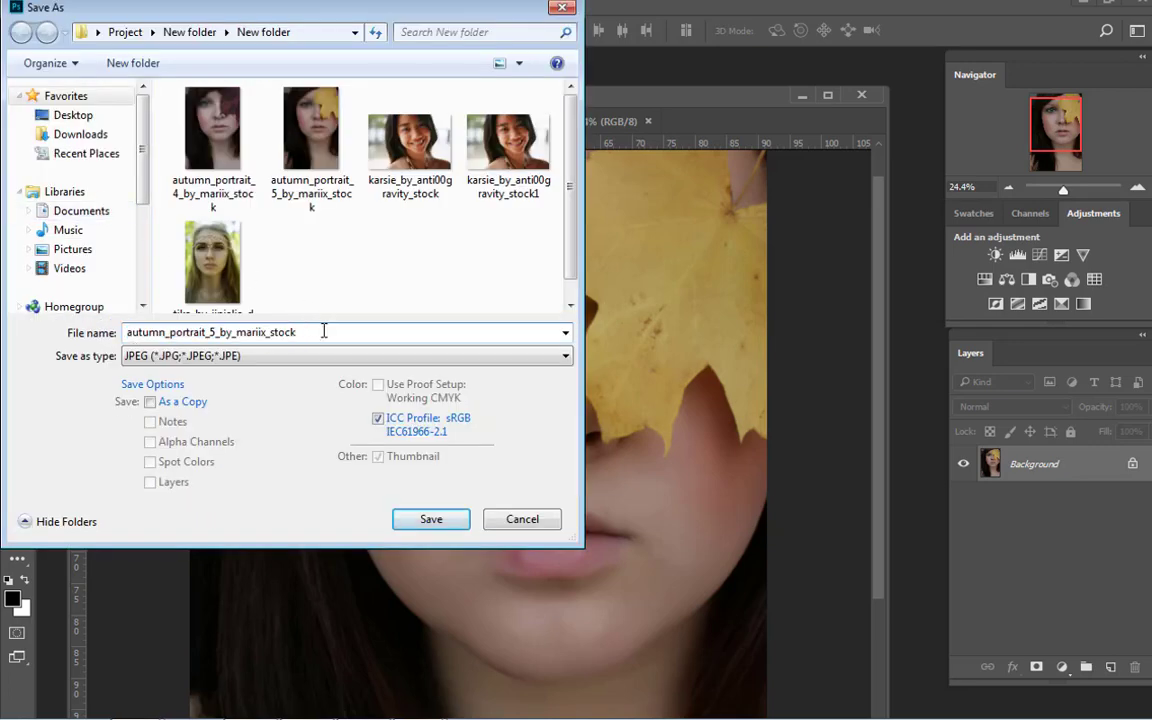
{"action": "type", "text": "1"}
{"action": "key", "text": "Return"}
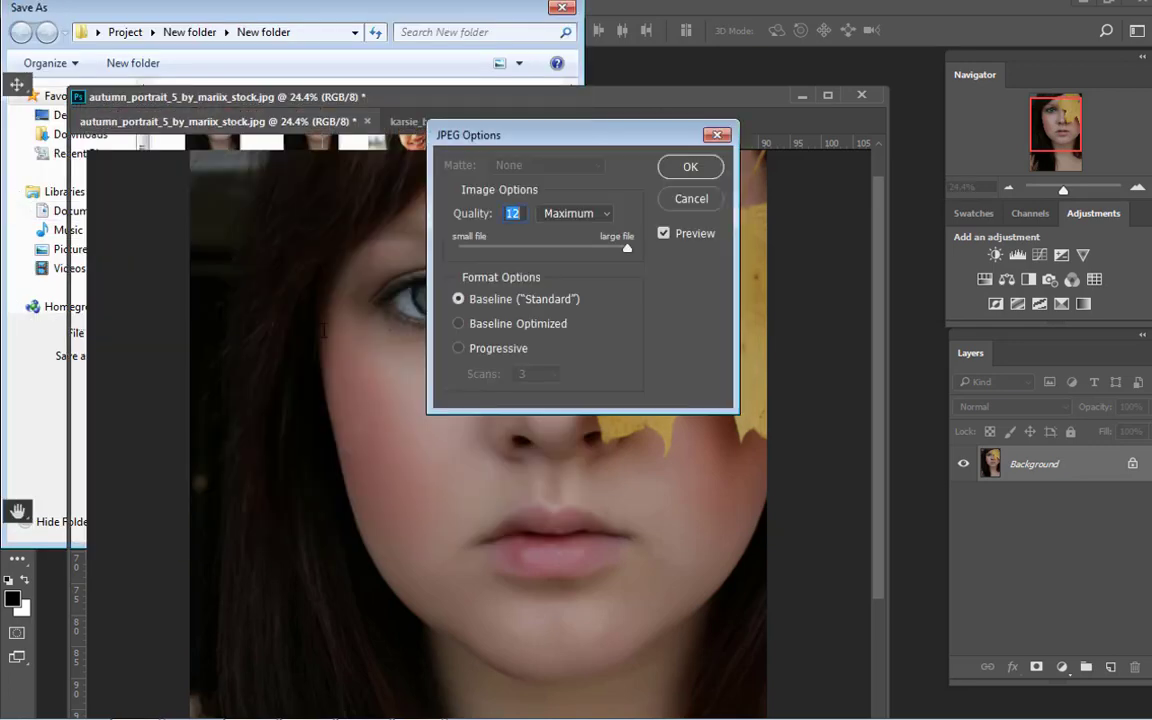
{"action": "key", "text": "Return"}
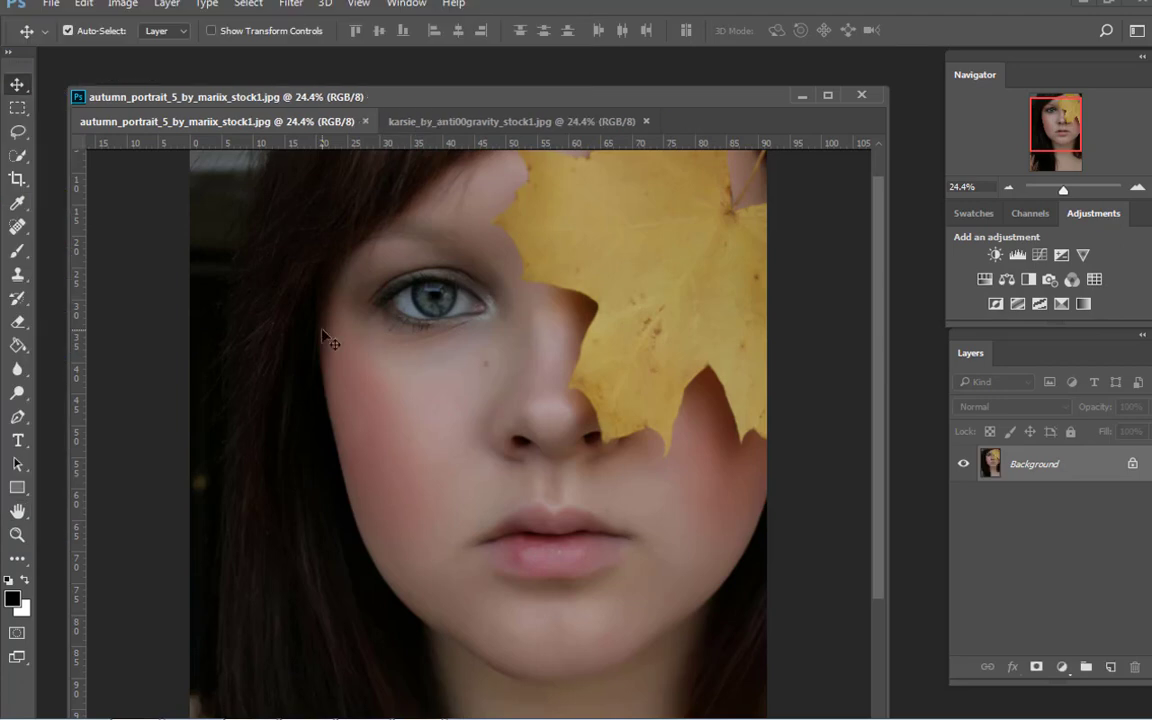
Browse Project > New folder > New folder and view the original autumn_portrait_5 photo
{"action": "left_click", "coordinate": [1085, 7]}
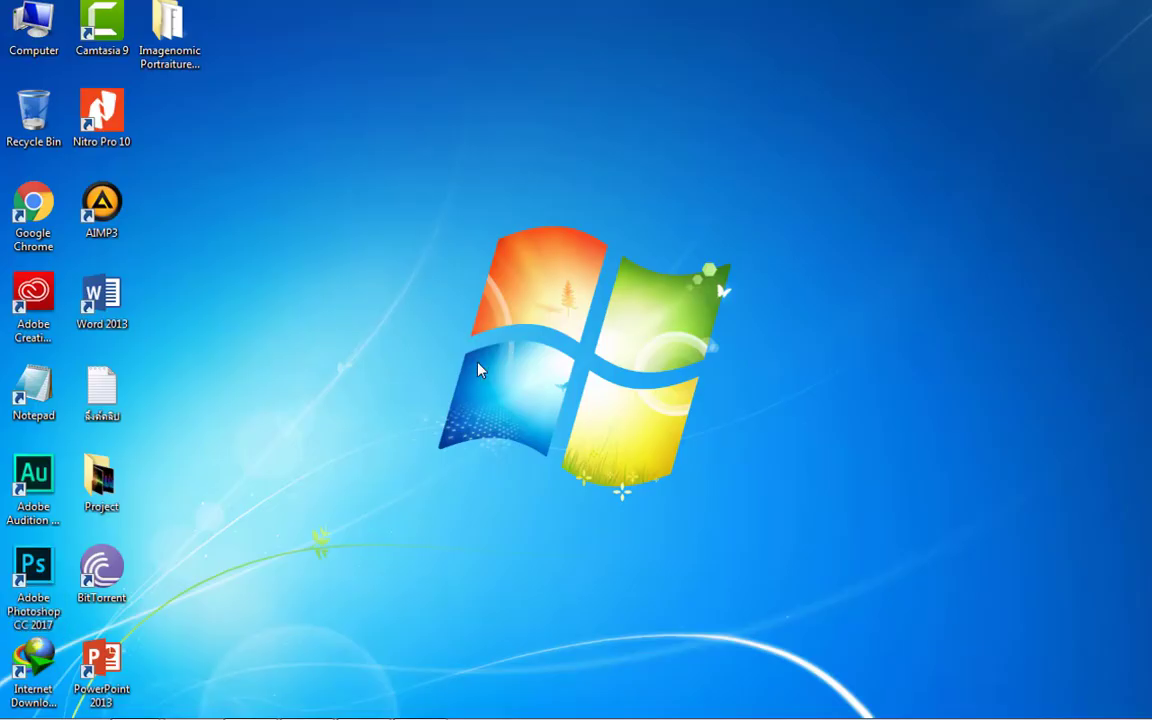
{"action": "mouse_move", "coordinate": [135, 702]}
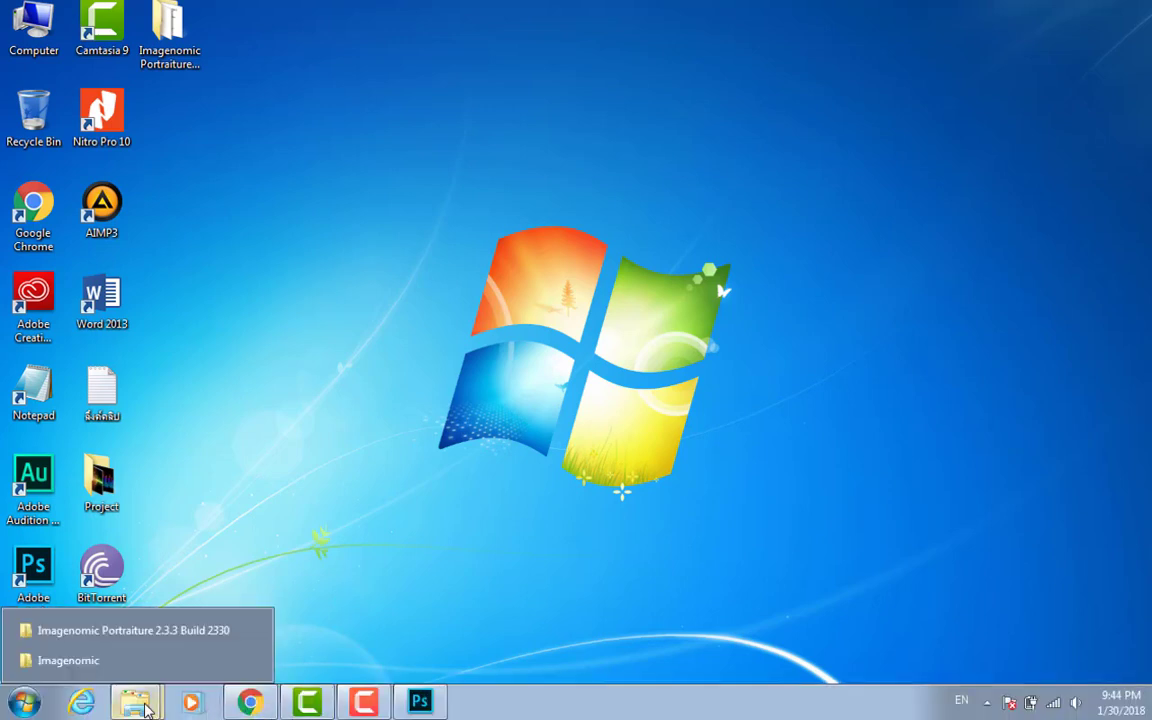
{"action": "left_click", "coordinate": [131, 664]}
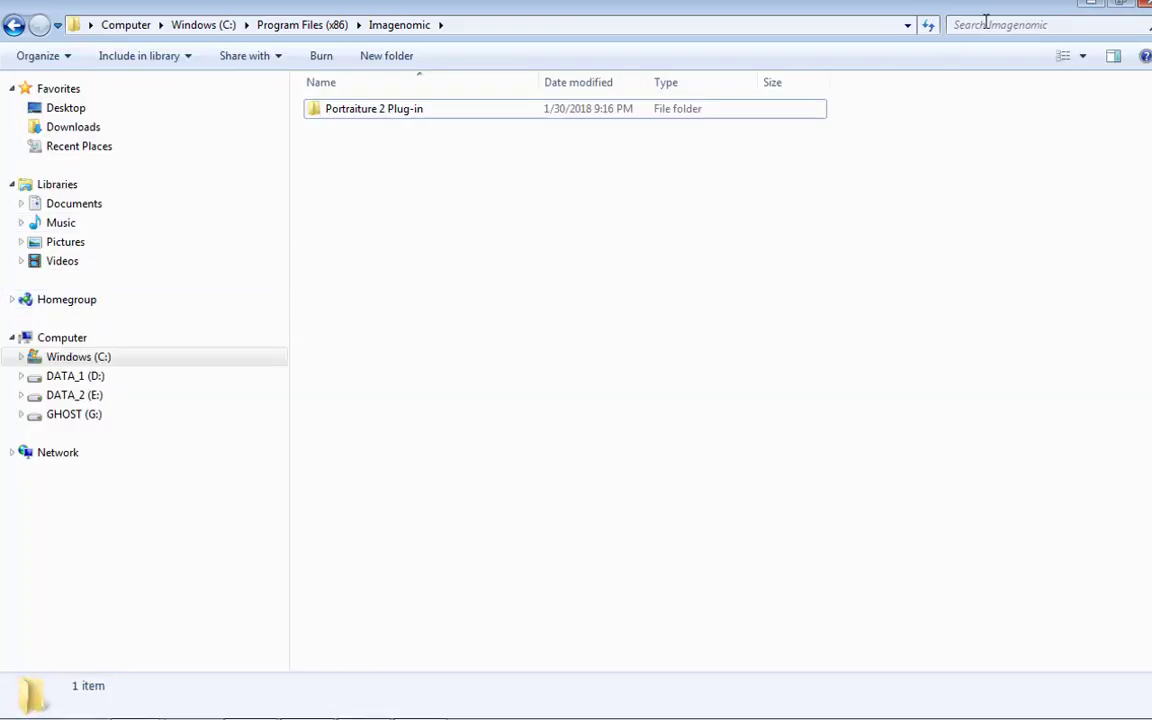
{"action": "left_click", "coordinate": [1085, 6]}
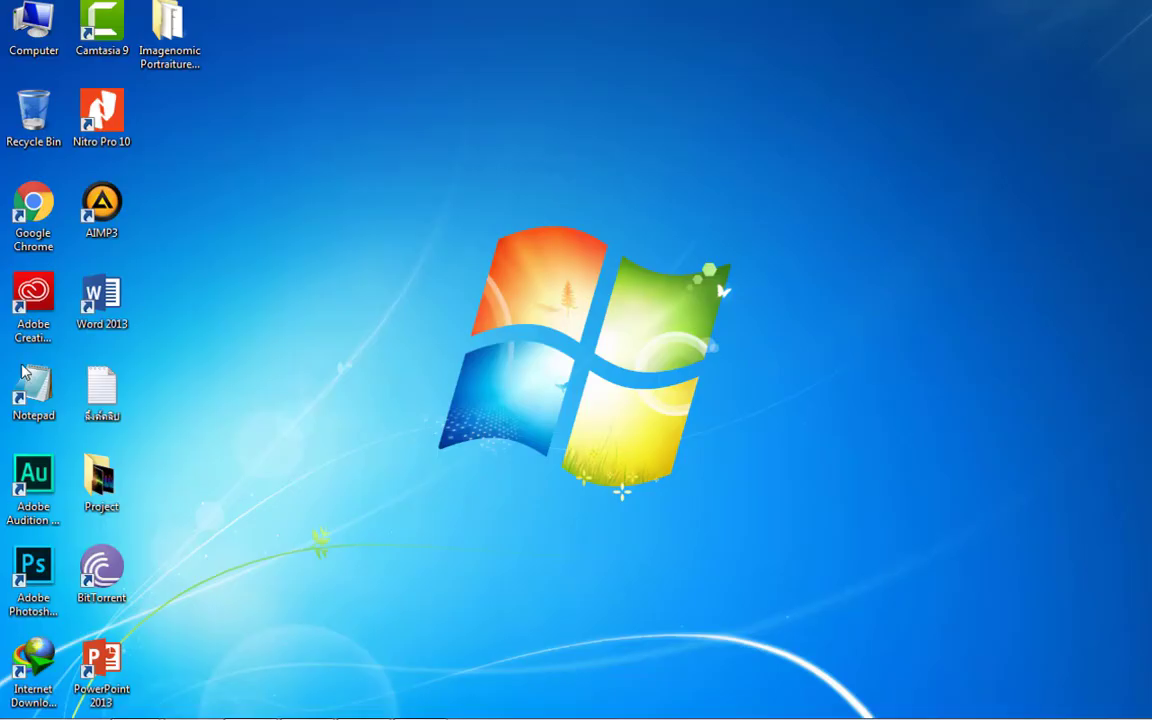
{"action": "double_click", "coordinate": [95, 450]}
{"action": "double_click", "coordinate": [566, 160]}
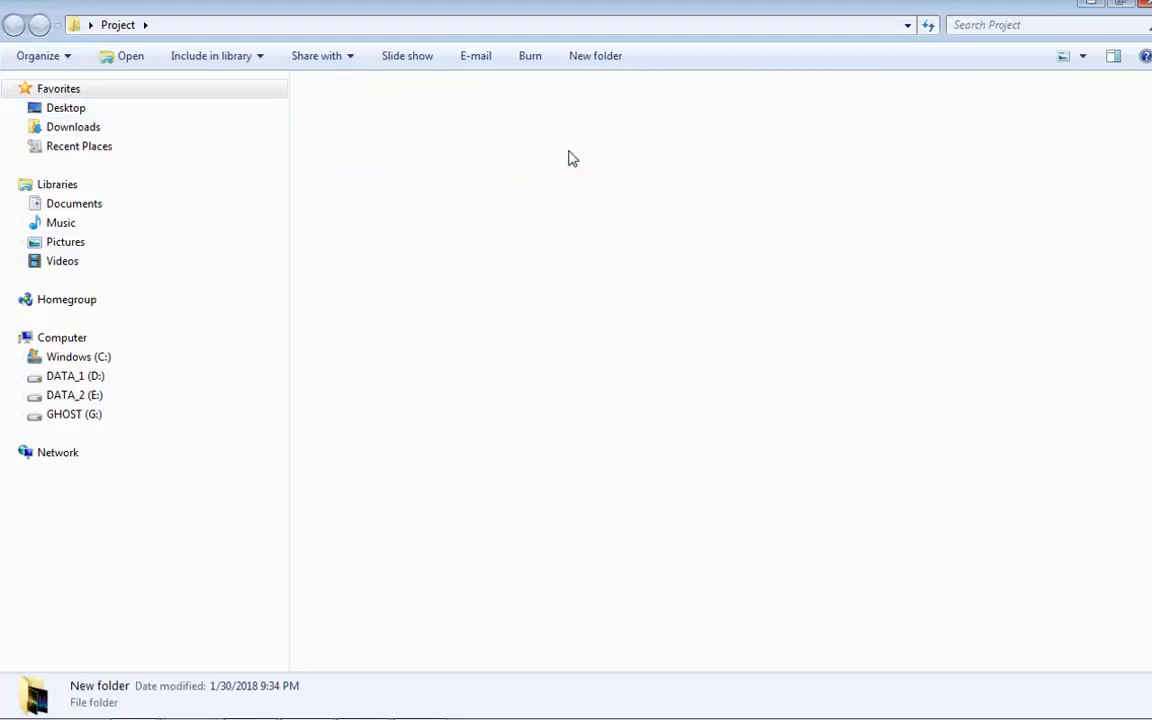
{"action": "double_click", "coordinate": [383, 140]}
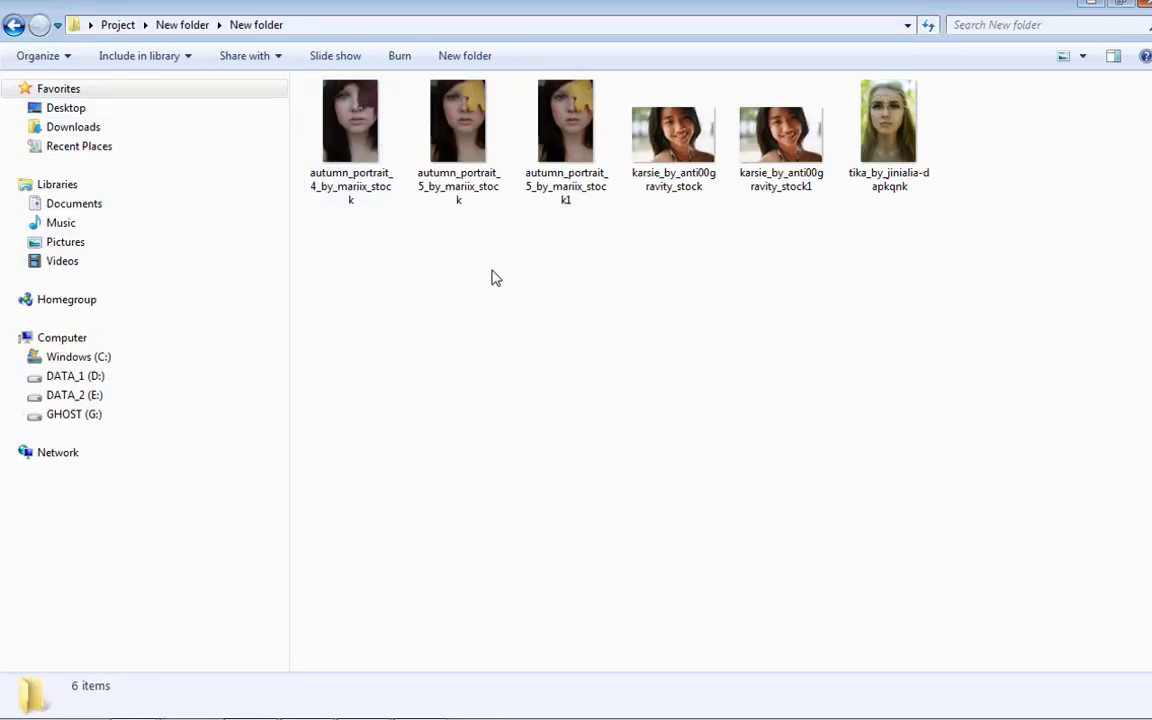
{"action": "double_click", "coordinate": [440, 120]}
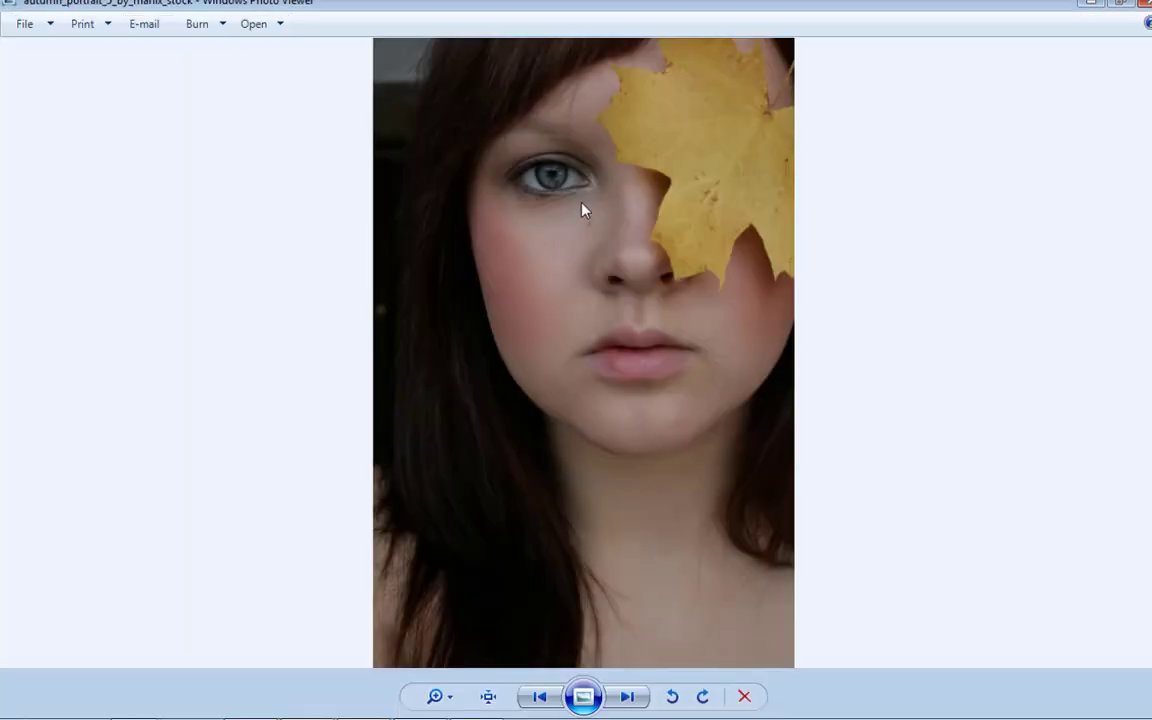
Flip between the original and smoothed leaf portraits, then close the viewer
{"action": "left_click", "coordinate": [627, 698]}
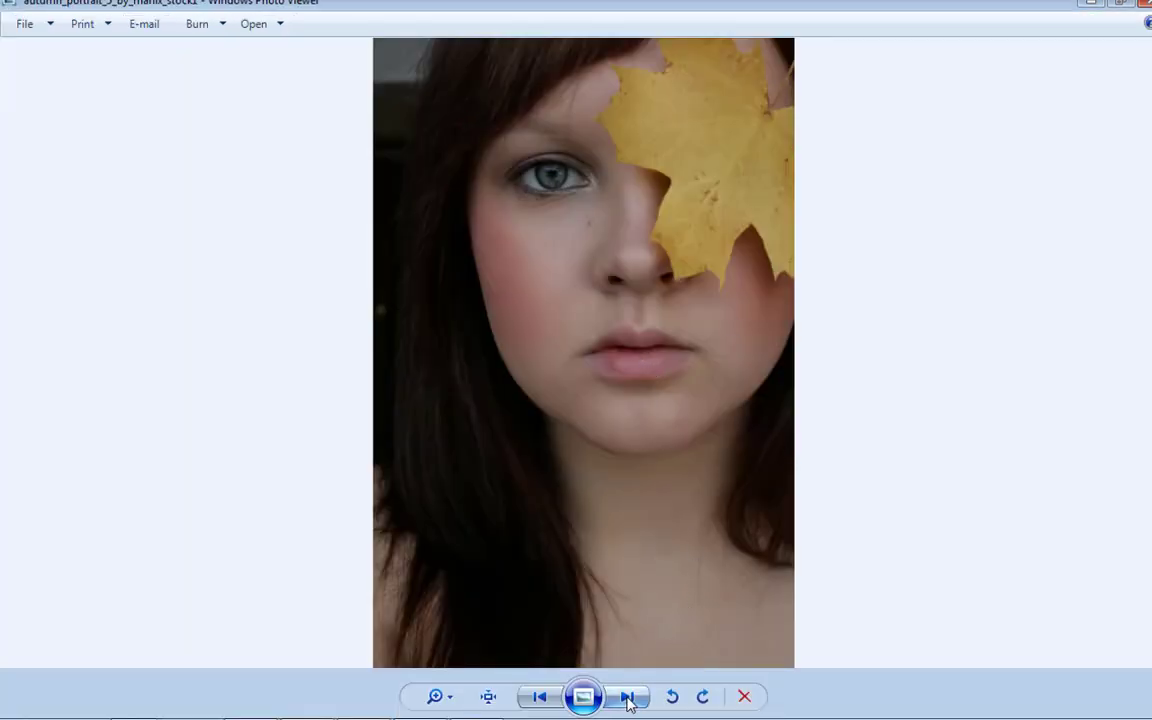
{"action": "left_click", "coordinate": [541, 698]}
{"action": "left_click", "coordinate": [627, 698]}
{"action": "key", "text": "alt+F4"}
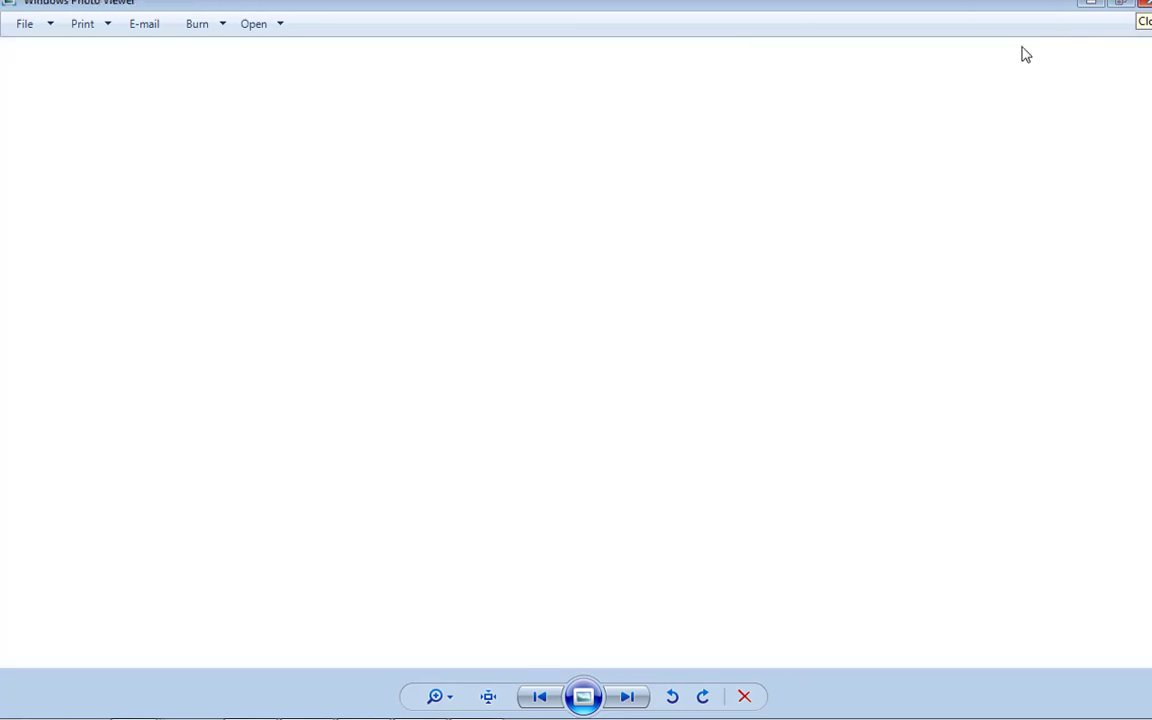
View the karsie portrait and compare its original and smoothed copies, then close the viewer
{"action": "double_click", "coordinate": [645, 145]}
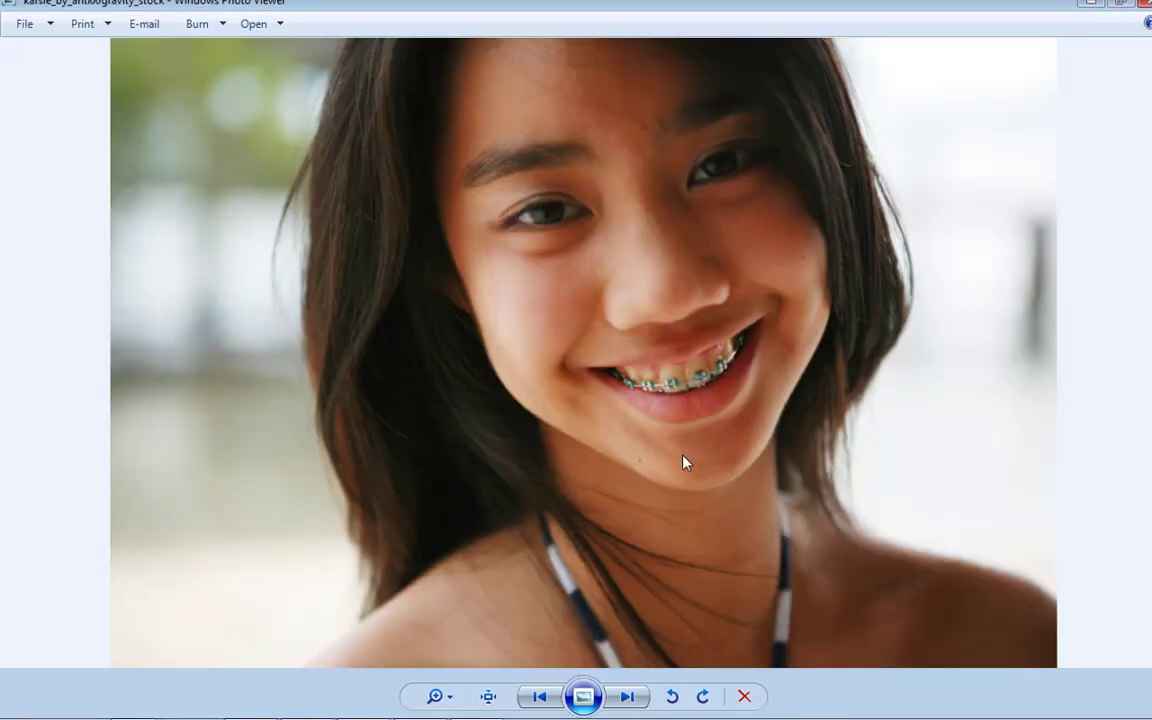
{"action": "left_click", "coordinate": [630, 703]}
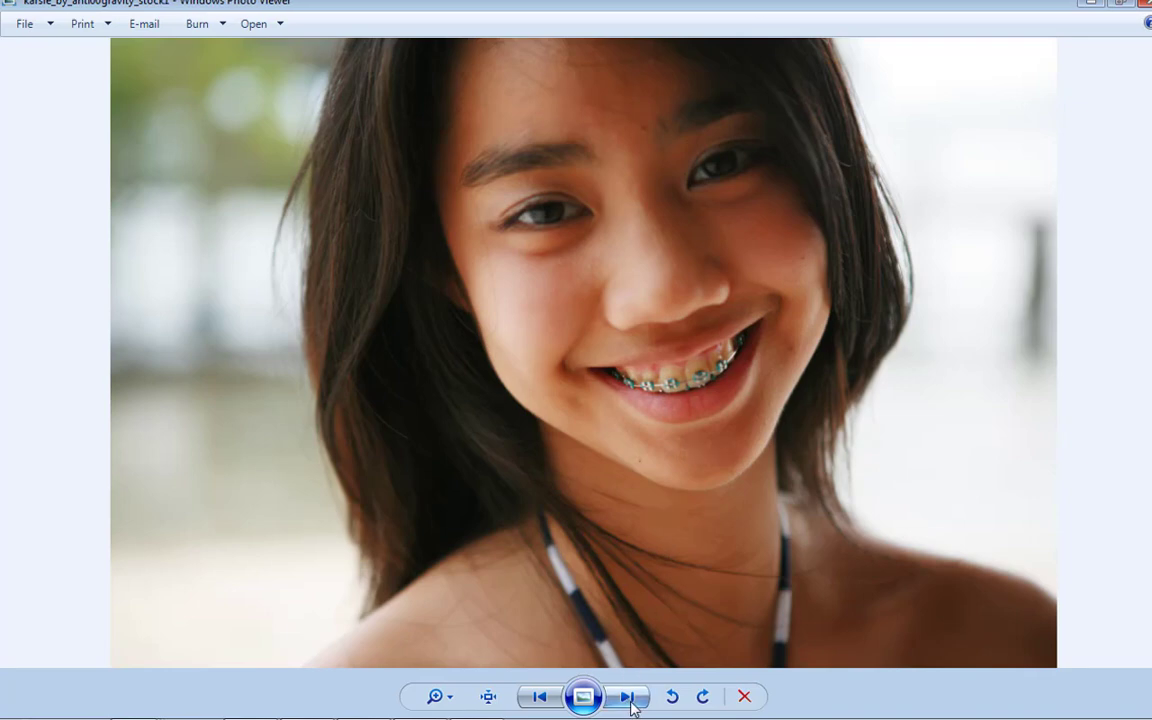
{"action": "left_click", "coordinate": [541, 698]}
{"action": "left_click", "coordinate": [637, 705]}
{"action": "left_click", "coordinate": [1143, 4]}
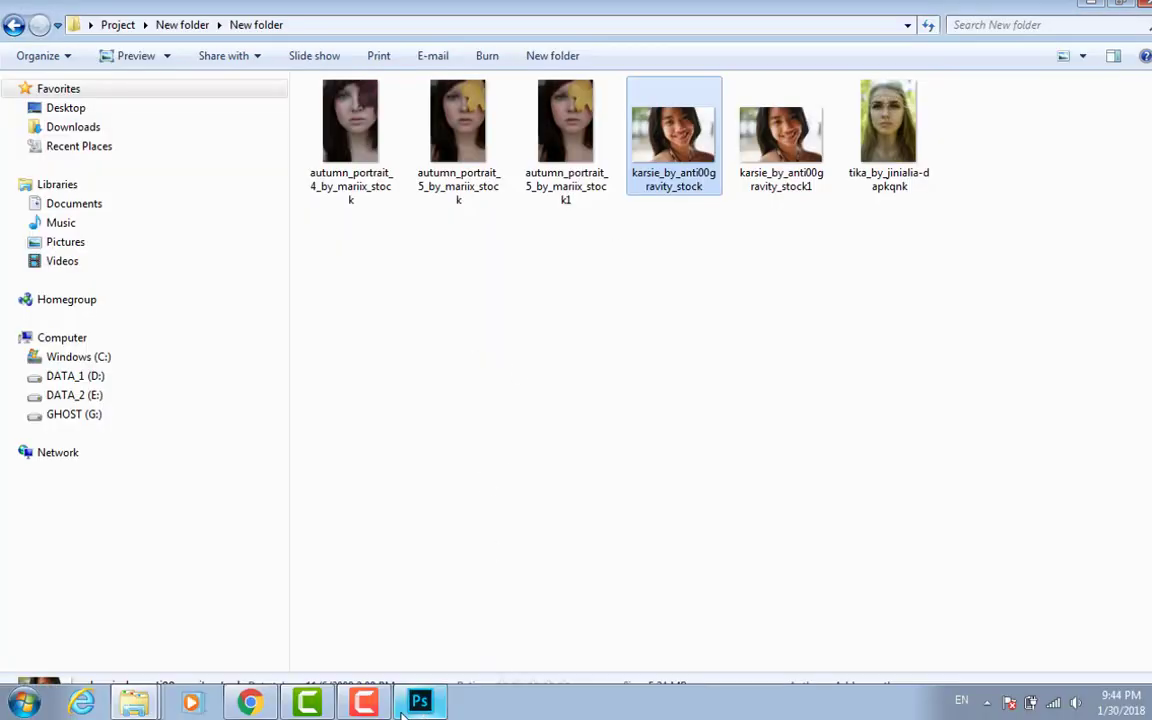
Bring Photoshop forward and switch to the karsie portrait document
{"action": "left_click", "coordinate": [417, 712]}
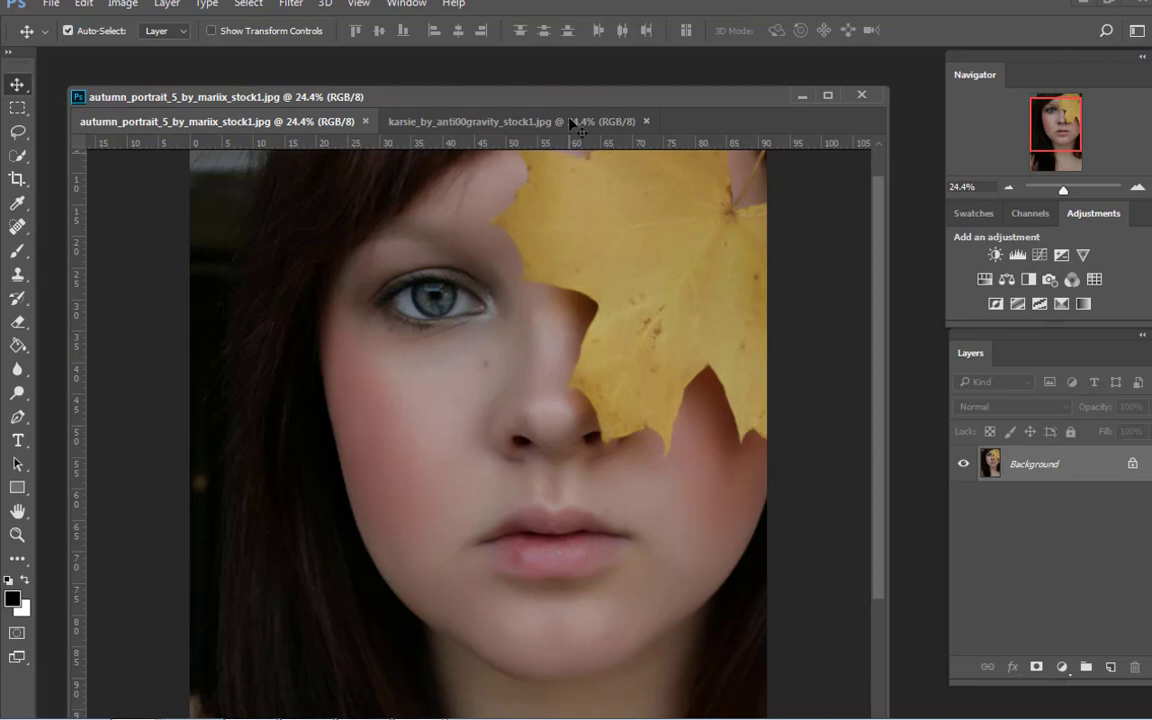
{"action": "left_click_drag", "start_coordinate": [565, 100], "coordinate": [565, 88]}
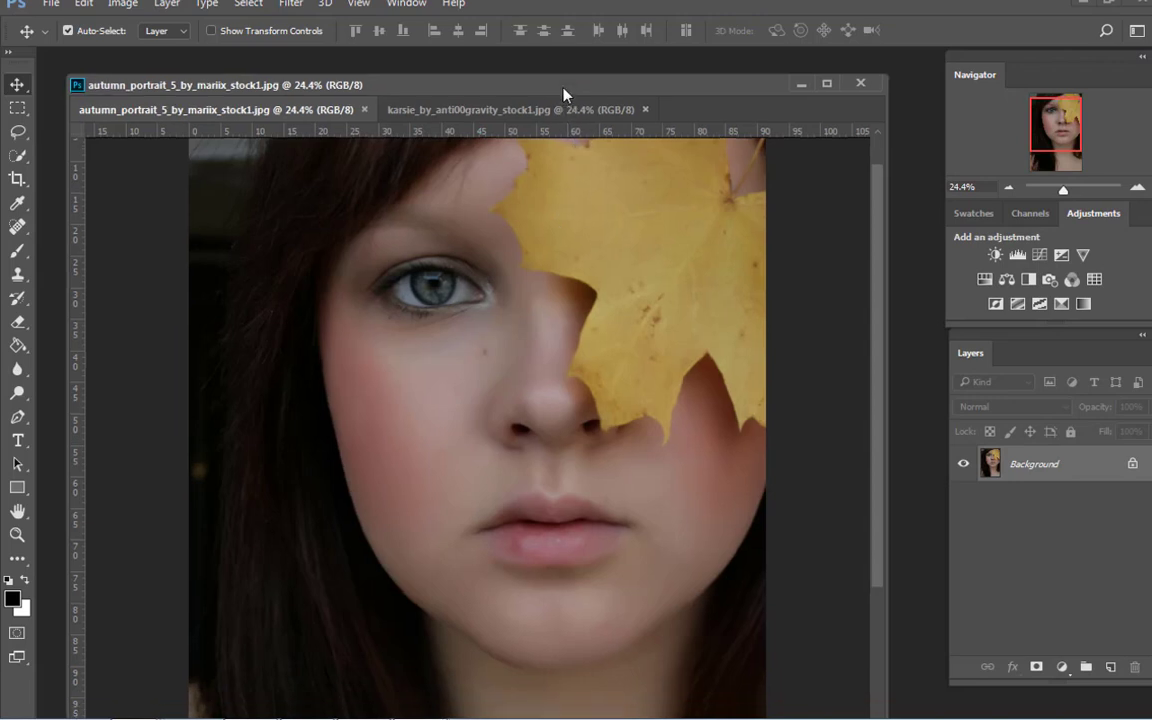
{"action": "left_click", "coordinate": [463, 112]}
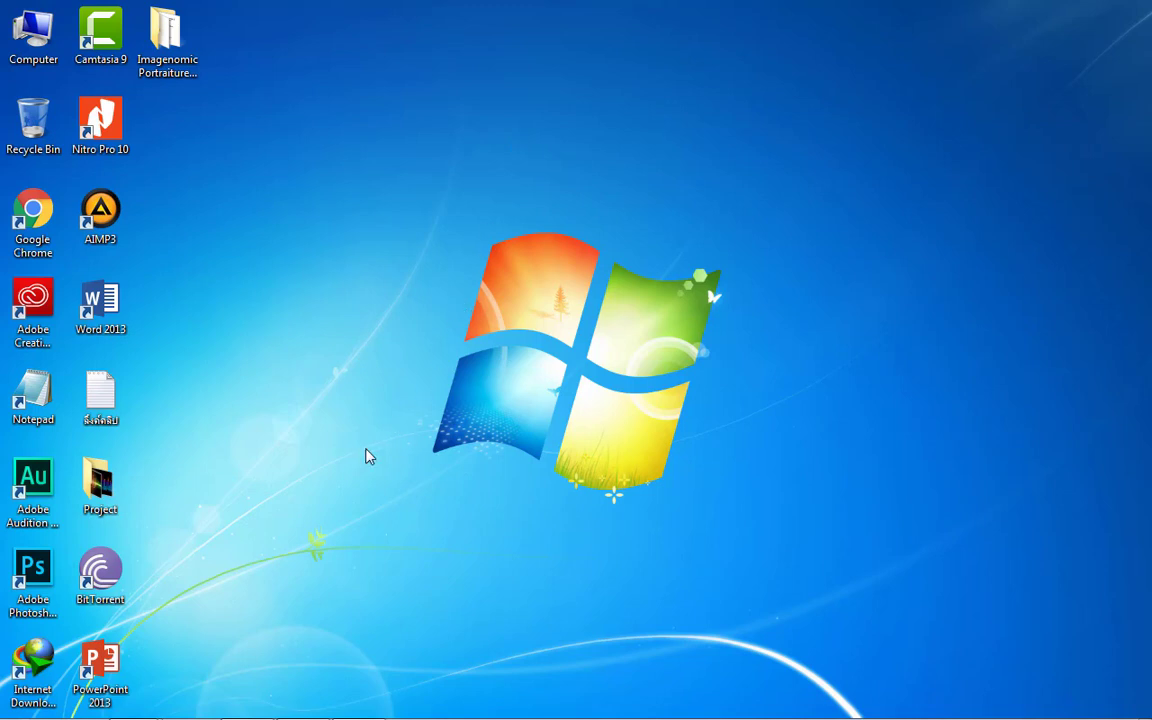
Open the Imagenomic Portraiture 2.3.3 Build 2330 folder from the desktop
{"action": "left_click", "coordinate": [35, 570]}
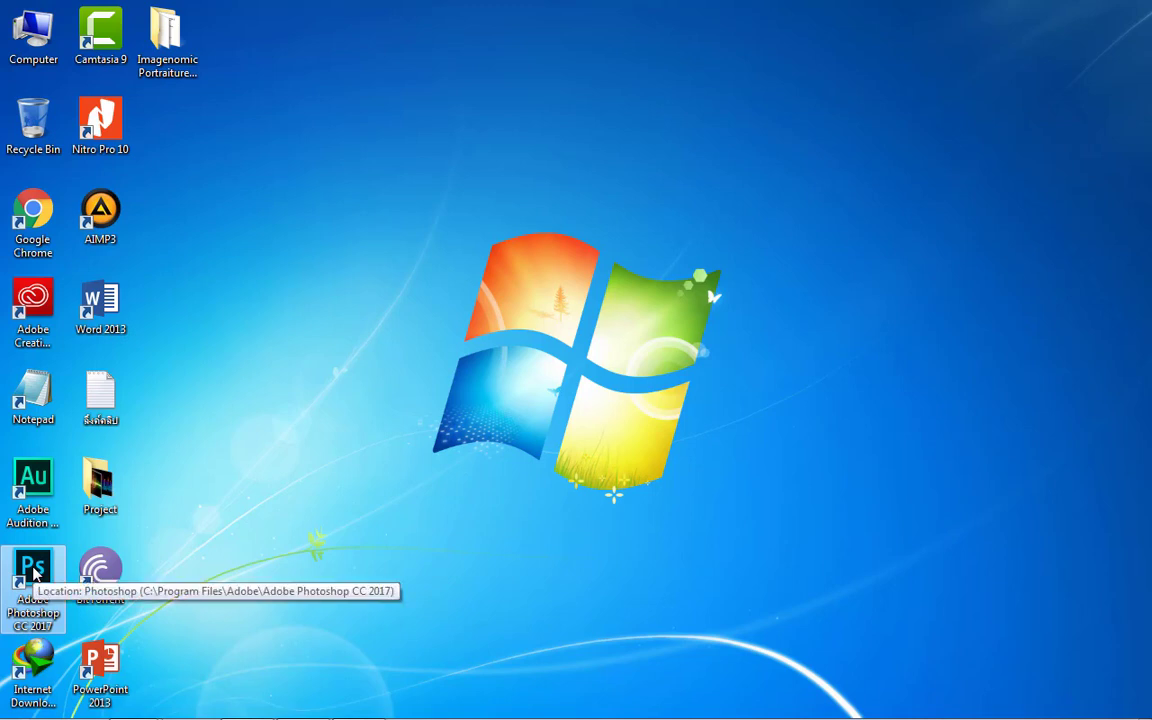
{"action": "left_click", "coordinate": [316, 378]}
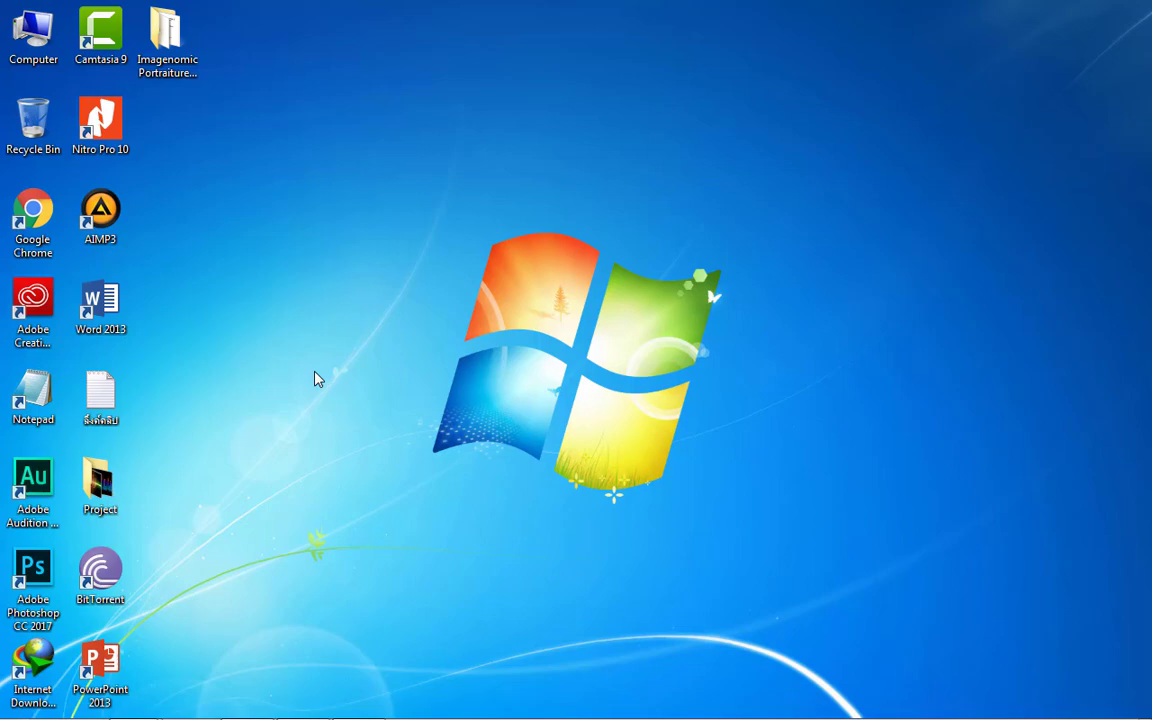
{"action": "double_click", "coordinate": [166, 38]}
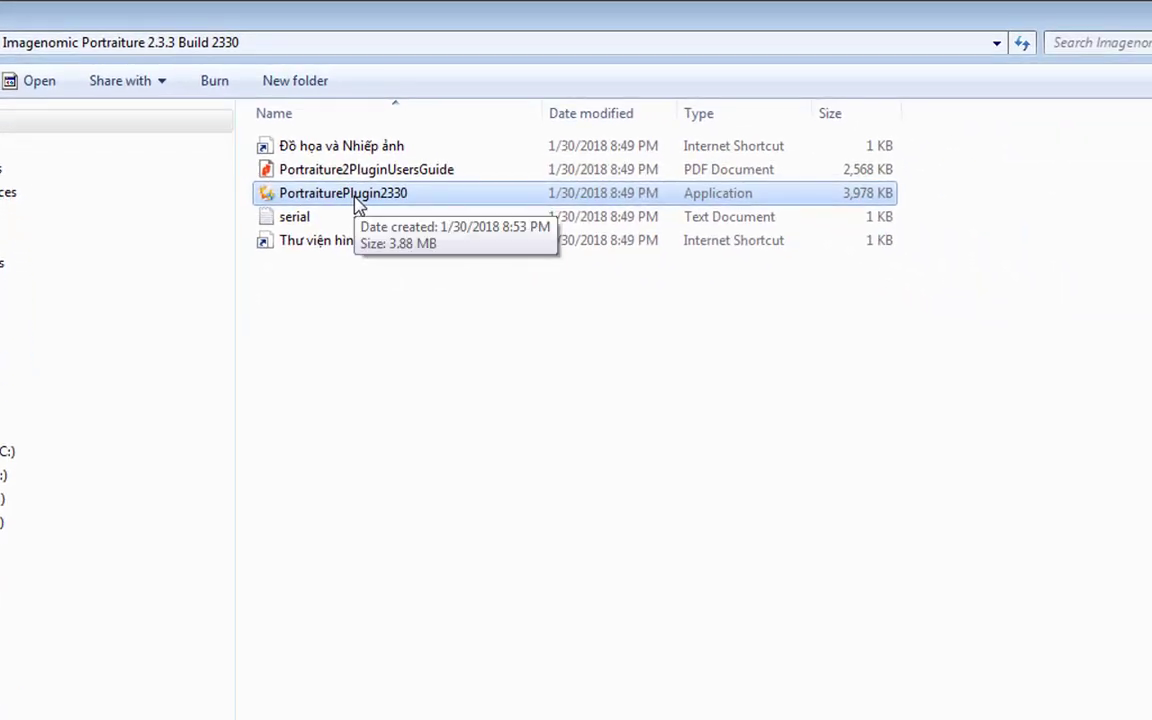
Launch PortraiturePlugin2330, accept the licence and keep the default install location
{"action": "double_click", "coordinate": [362, 200]}
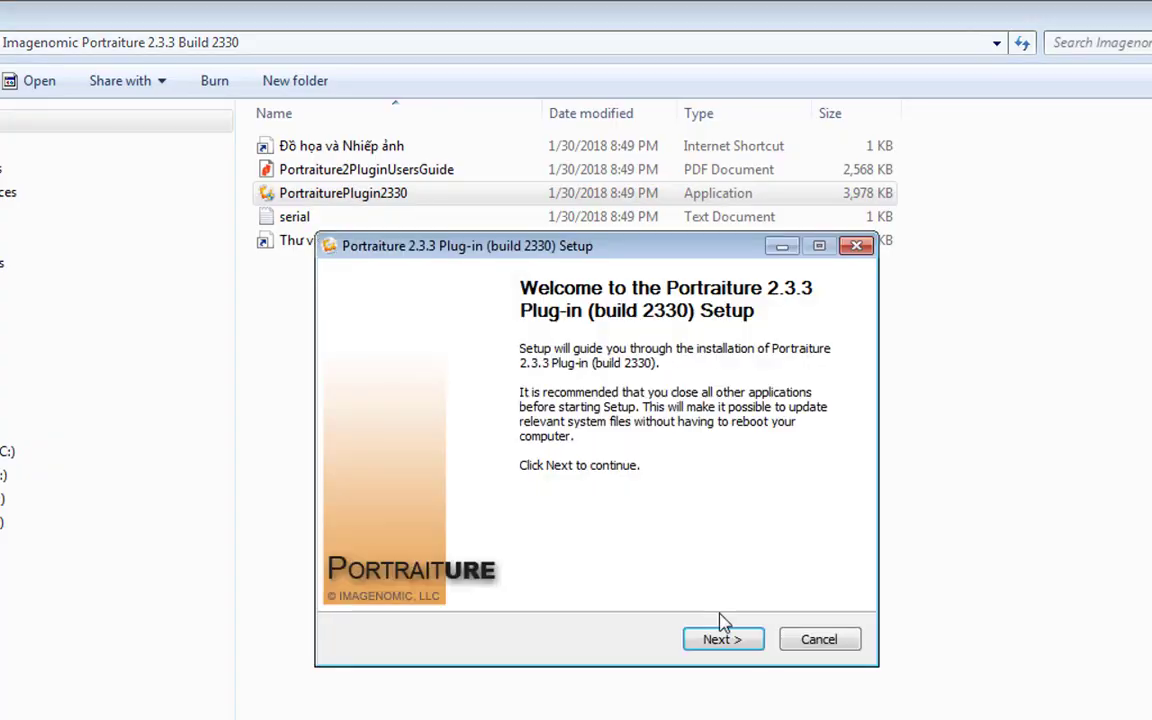
{"action": "left_click", "coordinate": [728, 647]}
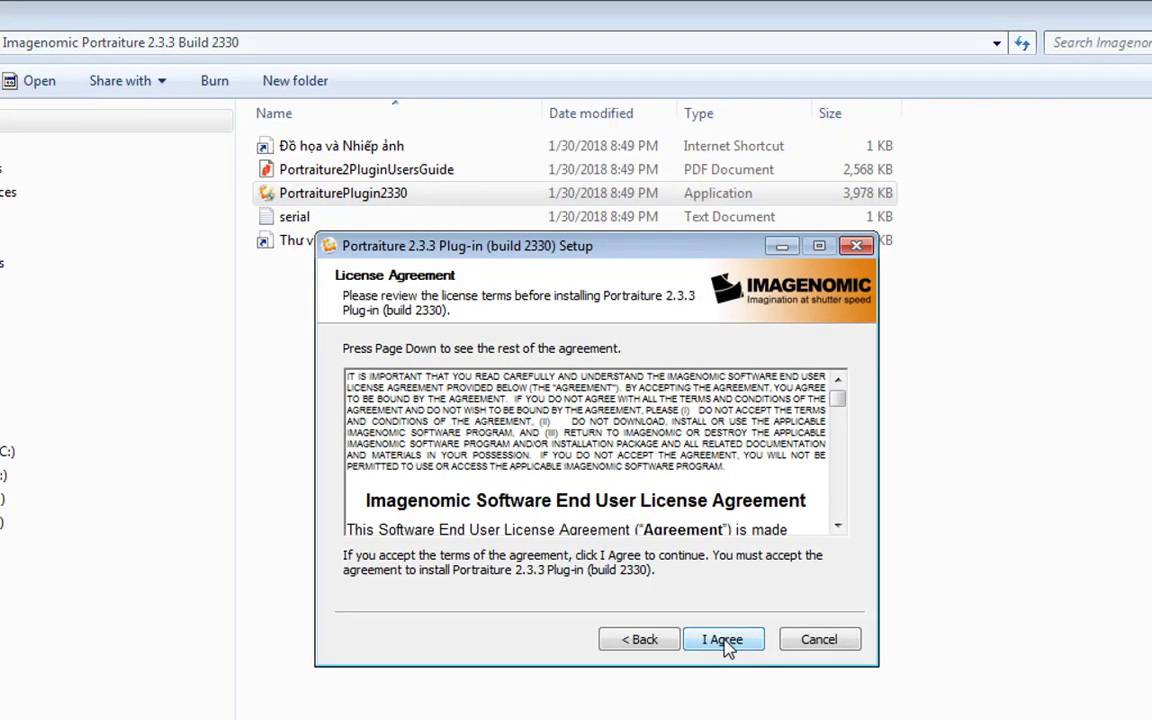
{"action": "left_click", "coordinate": [724, 640]}
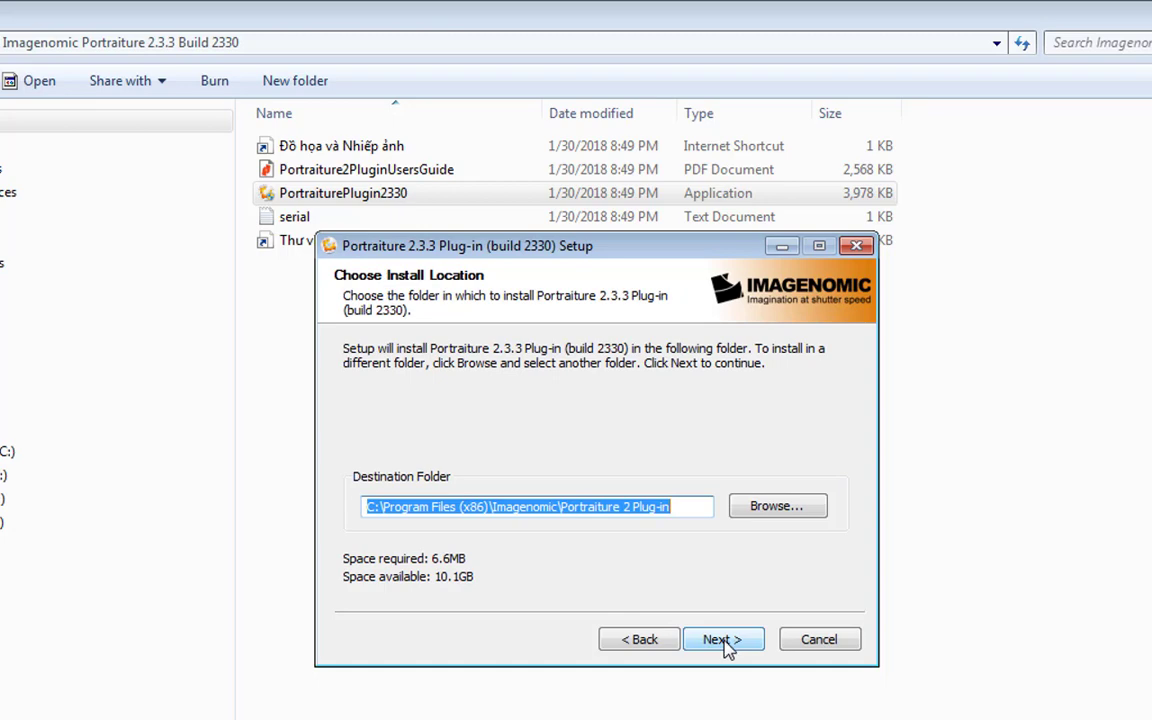
{"action": "left_click", "coordinate": [727, 645]}
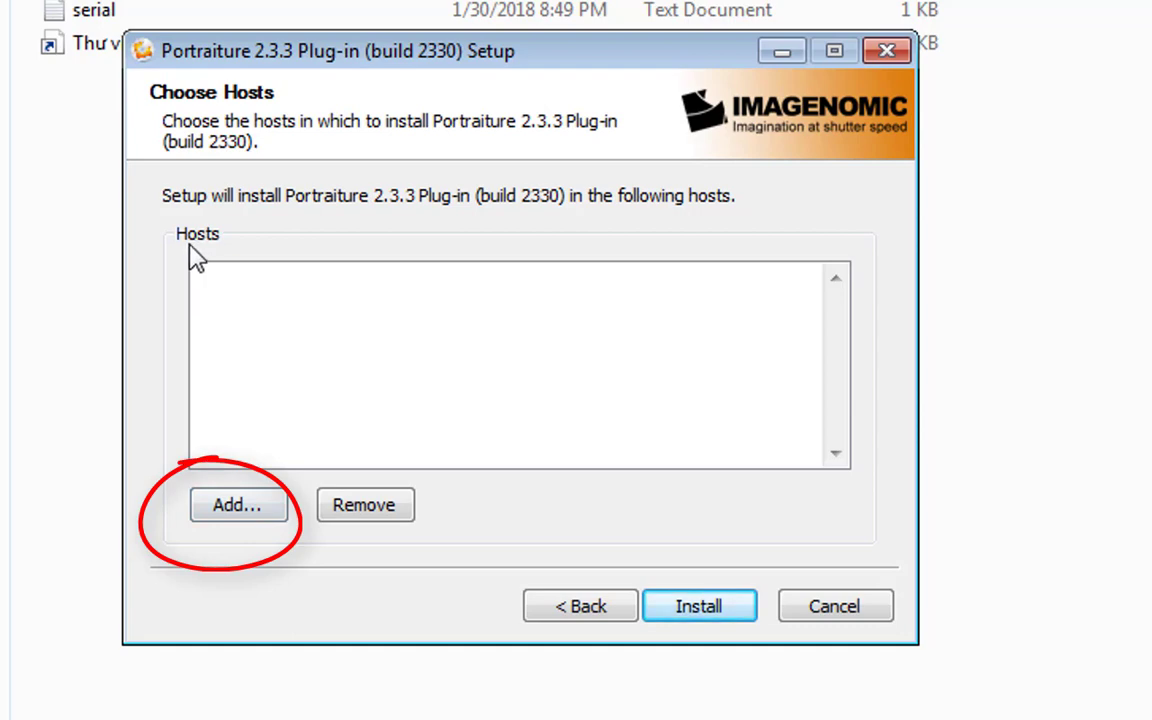
Add C:\Program Files\Adobe\Adobe Photoshop CC 2017\Plug-ins as the host folder
{"action": "left_click", "coordinate": [247, 506]}
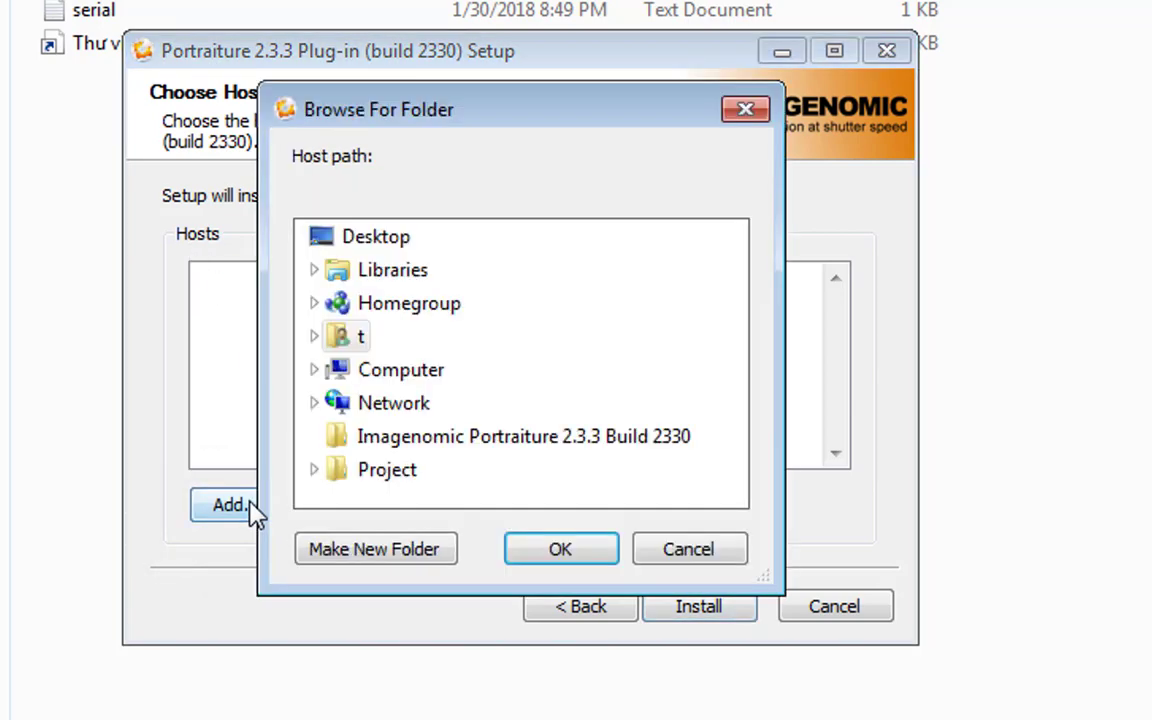
{"action": "left_click", "coordinate": [315, 370]}
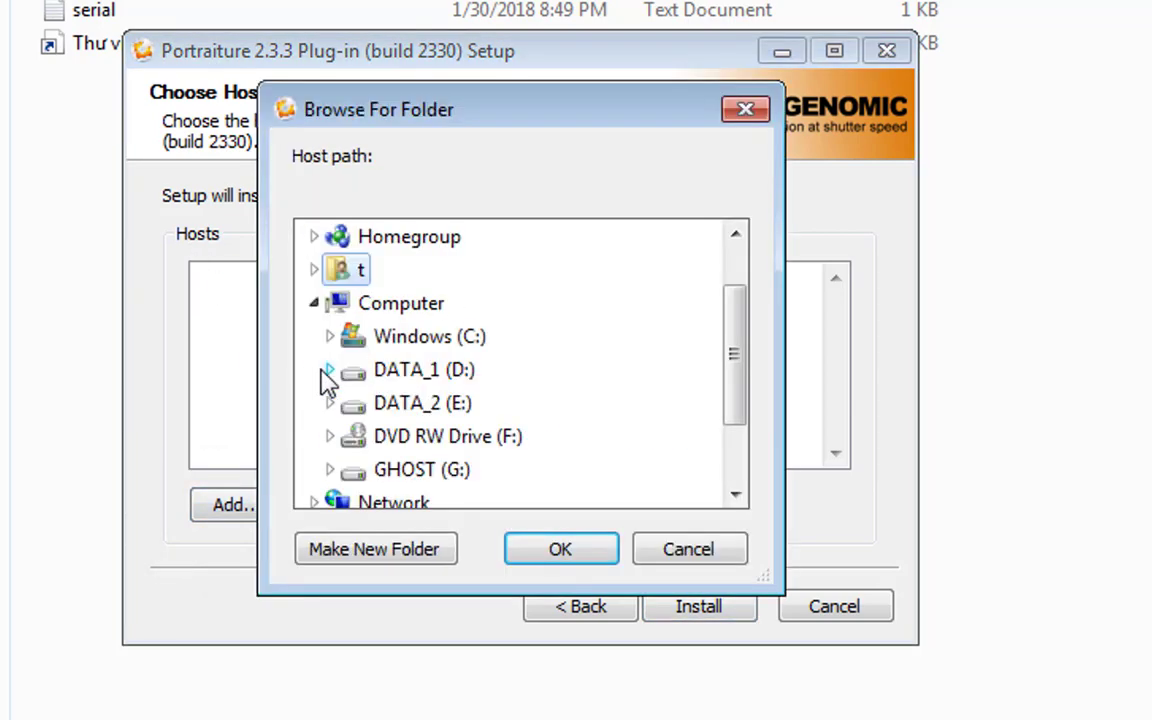
{"action": "left_click", "coordinate": [329, 338]}
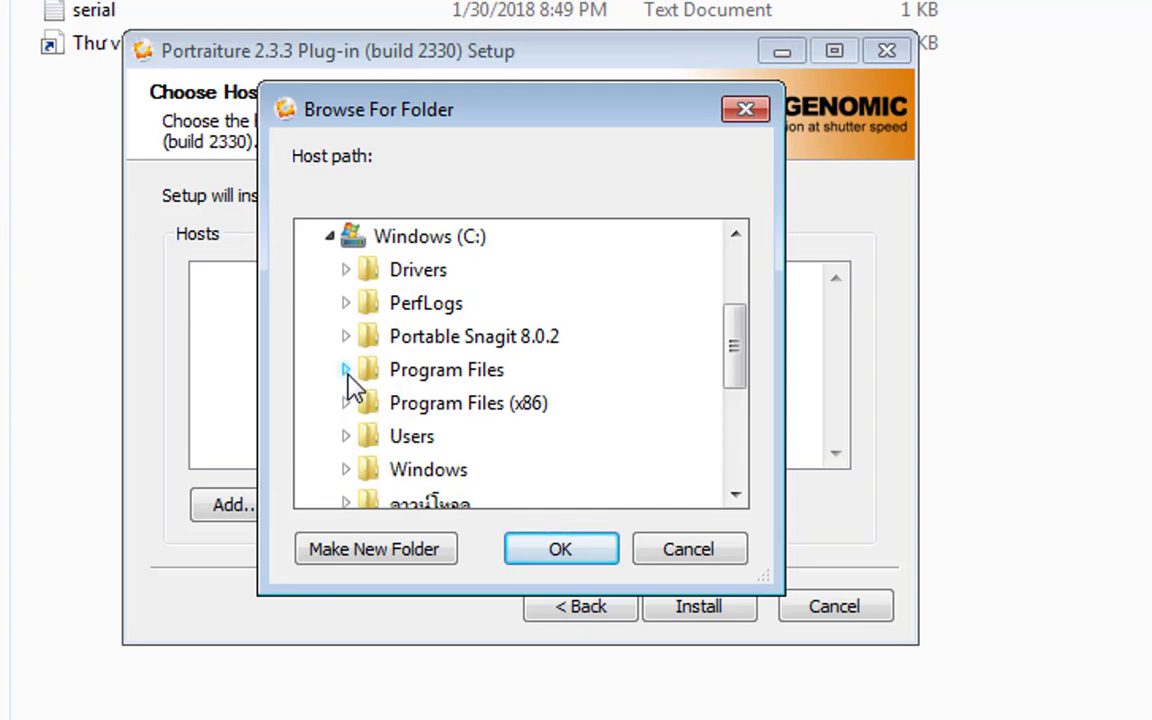
{"action": "left_click", "coordinate": [345, 370]}
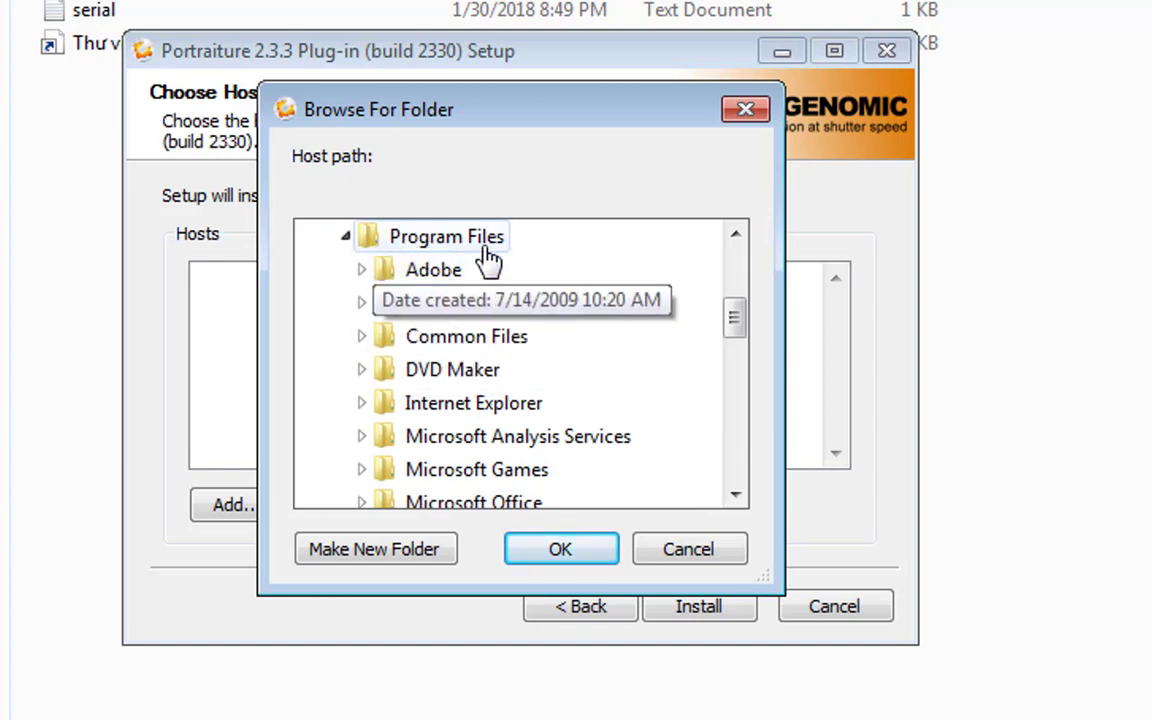
{"action": "left_click", "coordinate": [362, 270]}
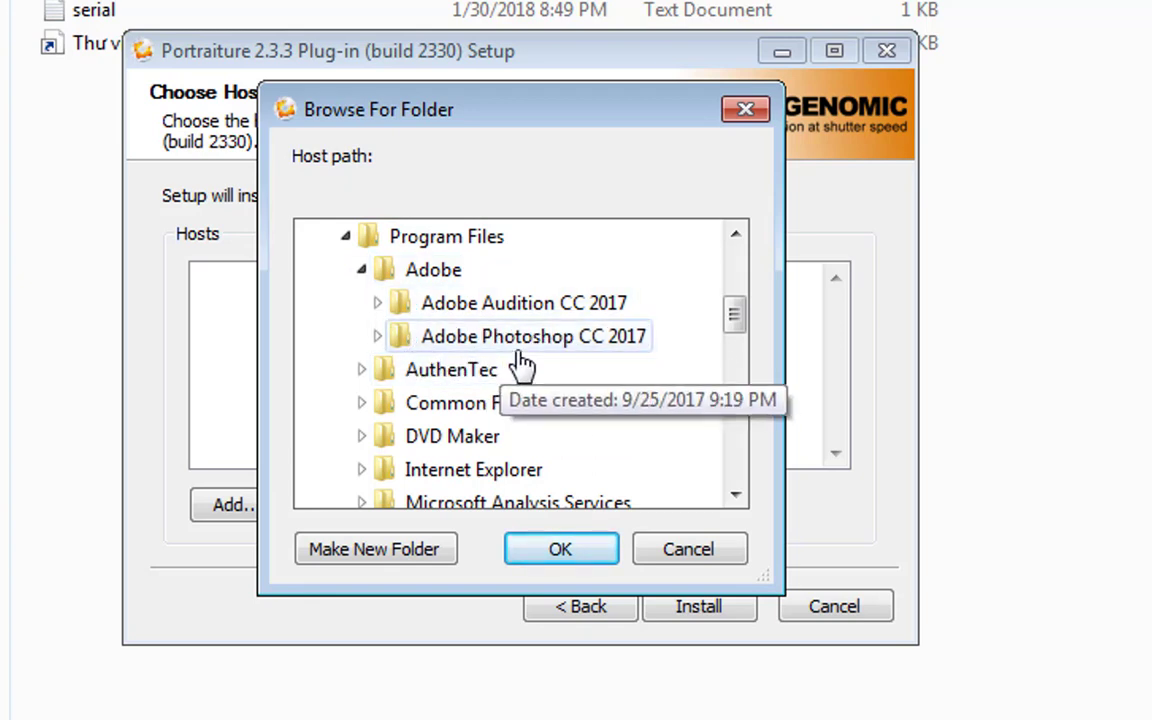
{"action": "left_click", "coordinate": [378, 337]}
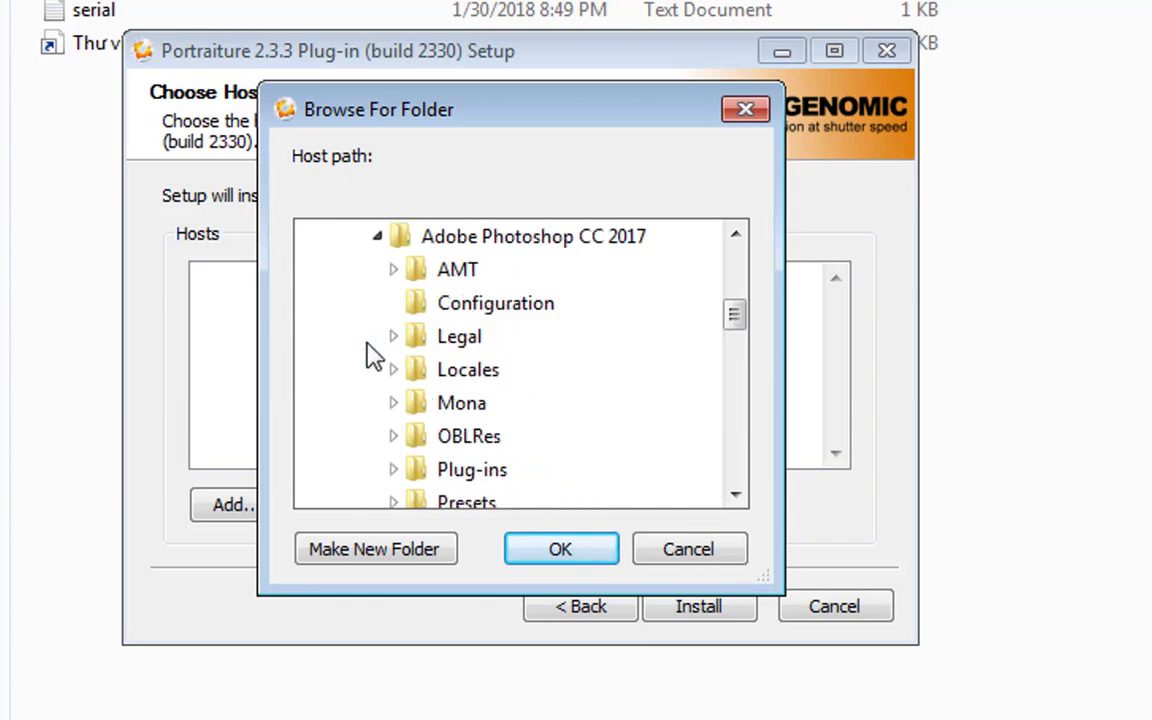
{"action": "double_click", "coordinate": [469, 476]}
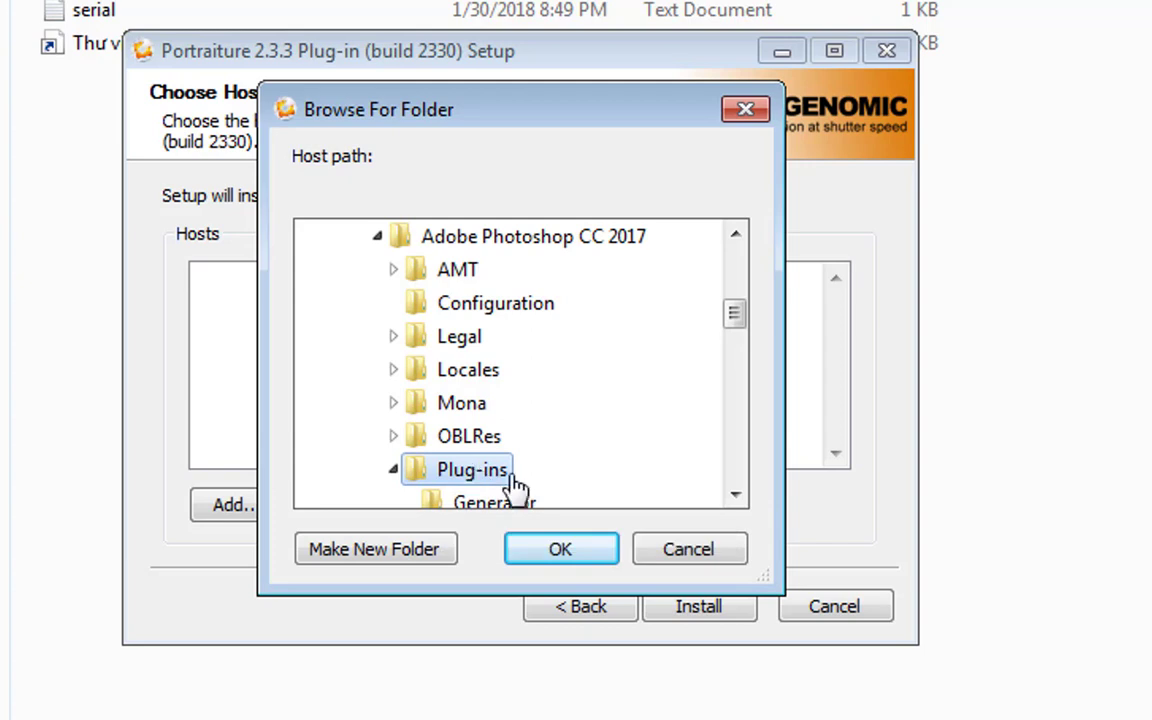
Confirm the Plug-ins host as 64-bit and install the plug-in
{"action": "left_click_drag", "start_coordinate": [736, 329], "coordinate": [736, 342]}
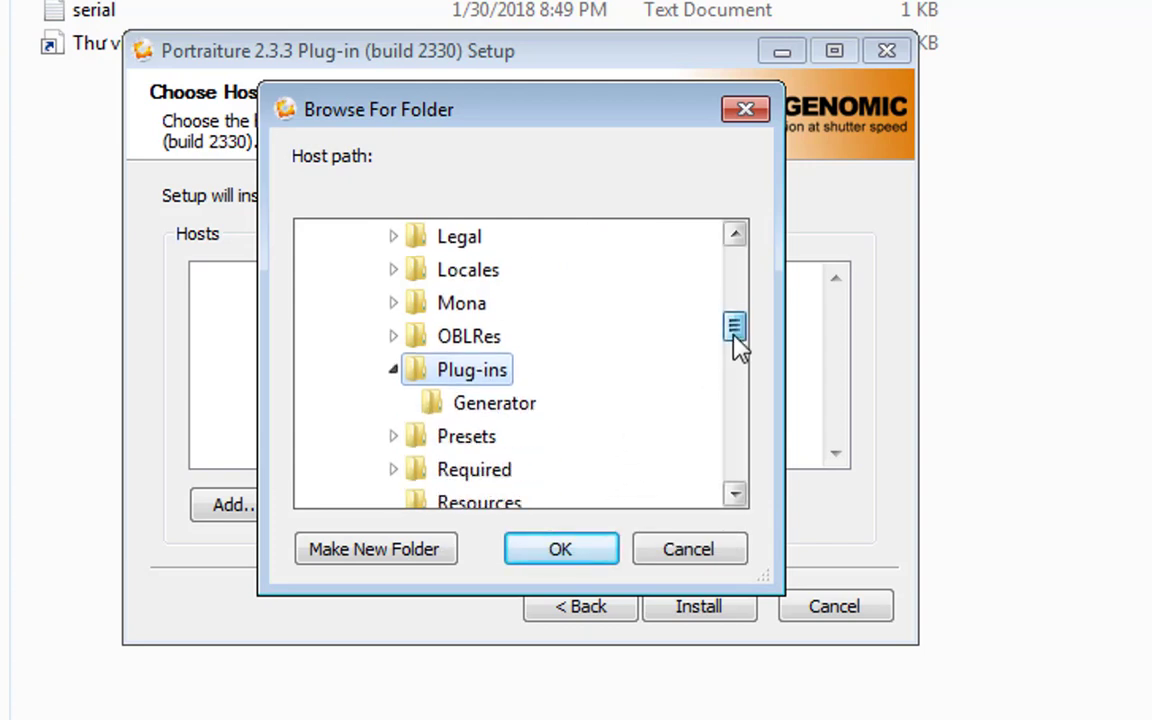
{"action": "left_click", "coordinate": [562, 552]}
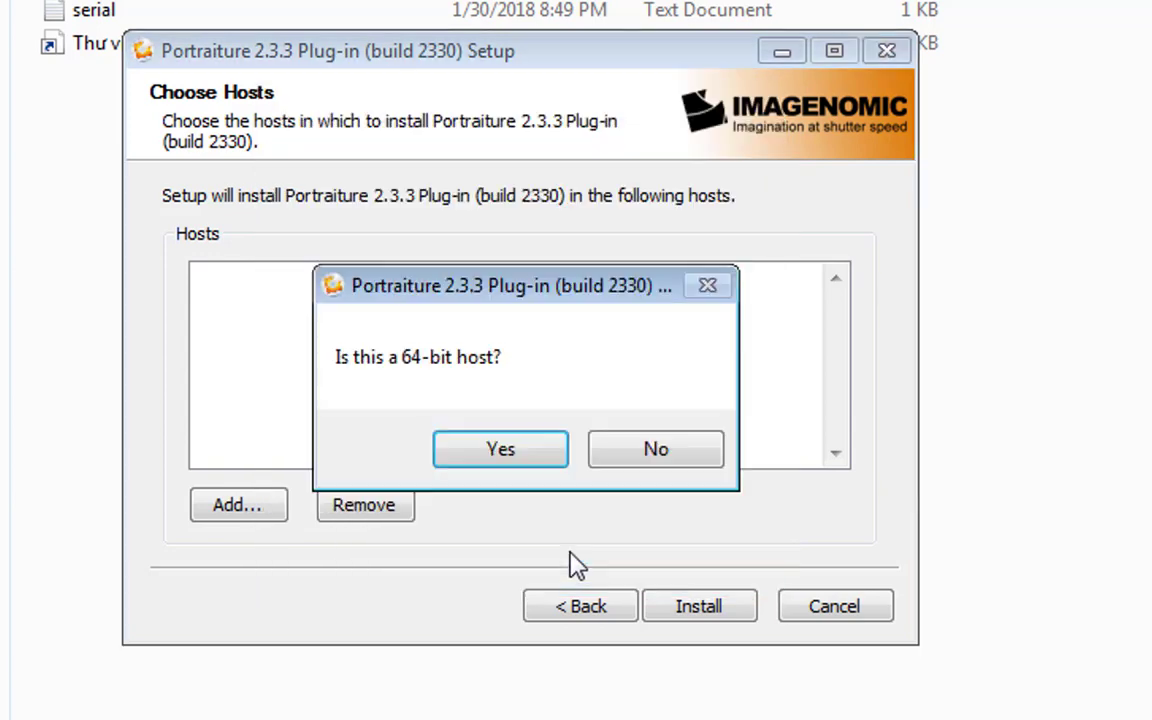
{"action": "left_click", "coordinate": [527, 452]}
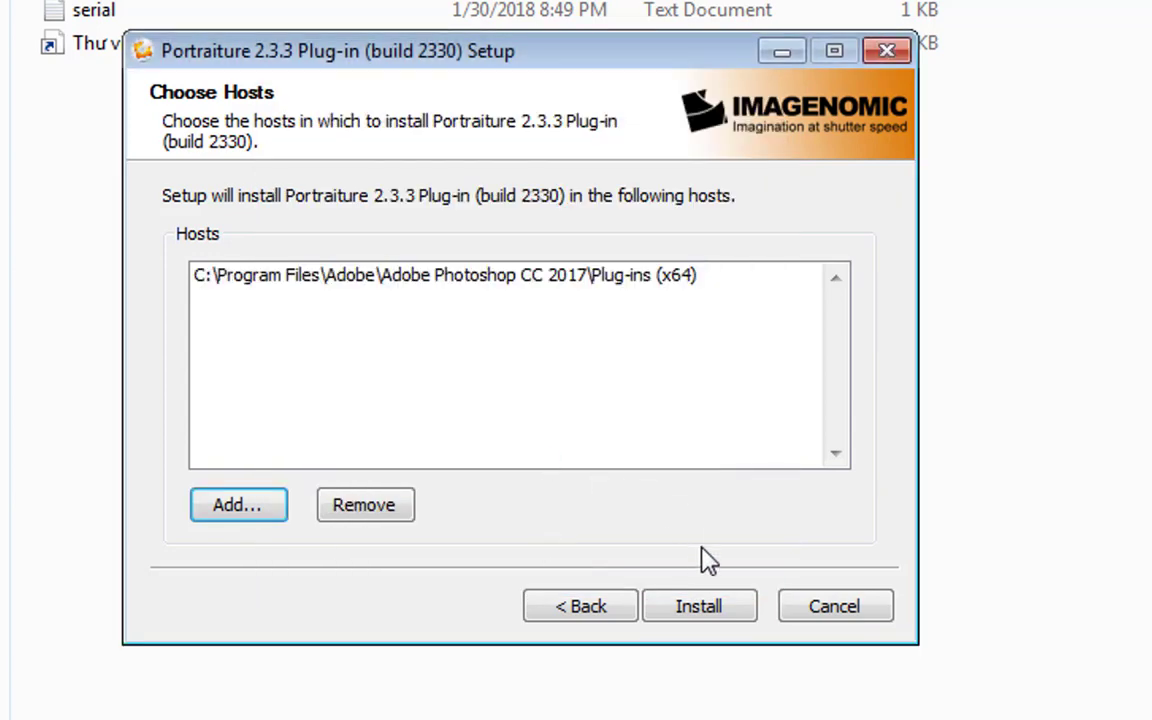
{"action": "left_click", "coordinate": [702, 610]}
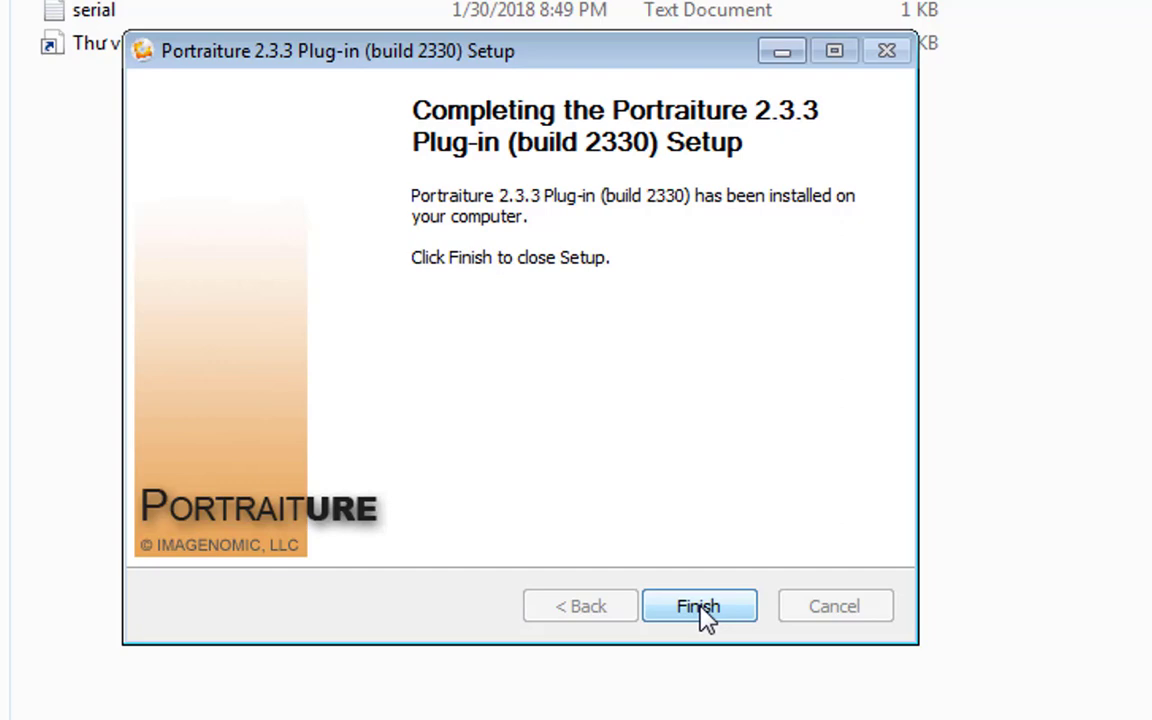
Finish the installer, minimize Explorer and relaunch Photoshop CC 2017 from its desktop shortcut
{"action": "left_click", "coordinate": [703, 610]}
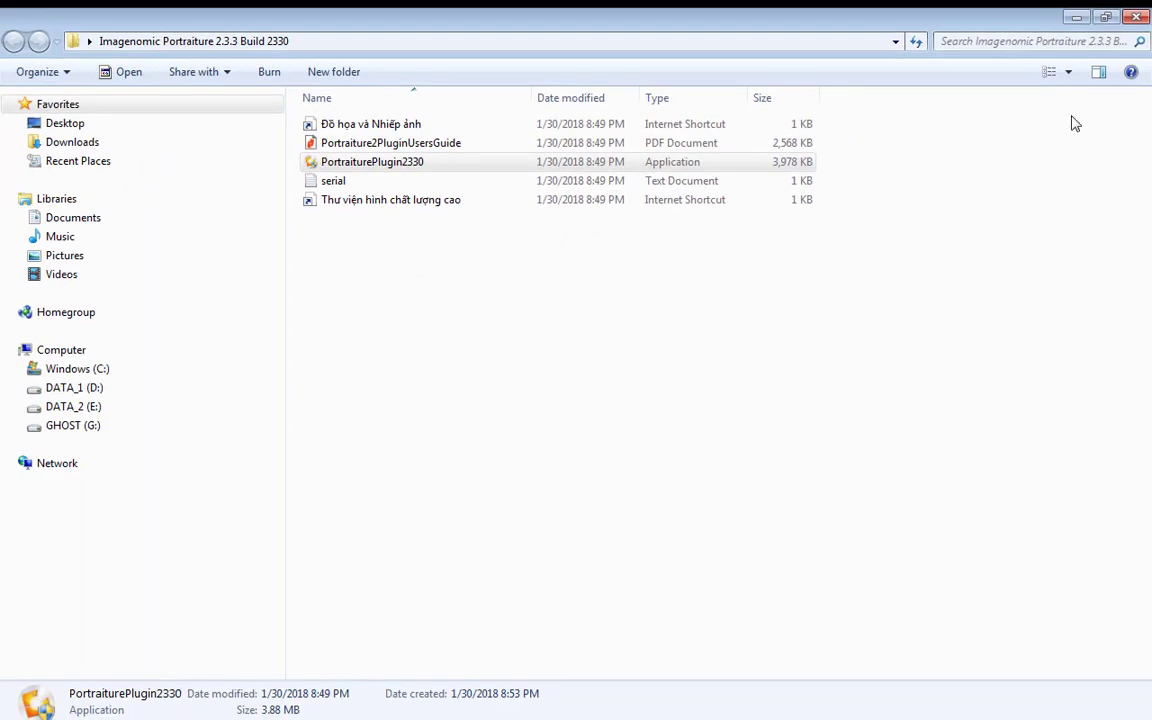
{"action": "left_click", "coordinate": [1076, 18]}
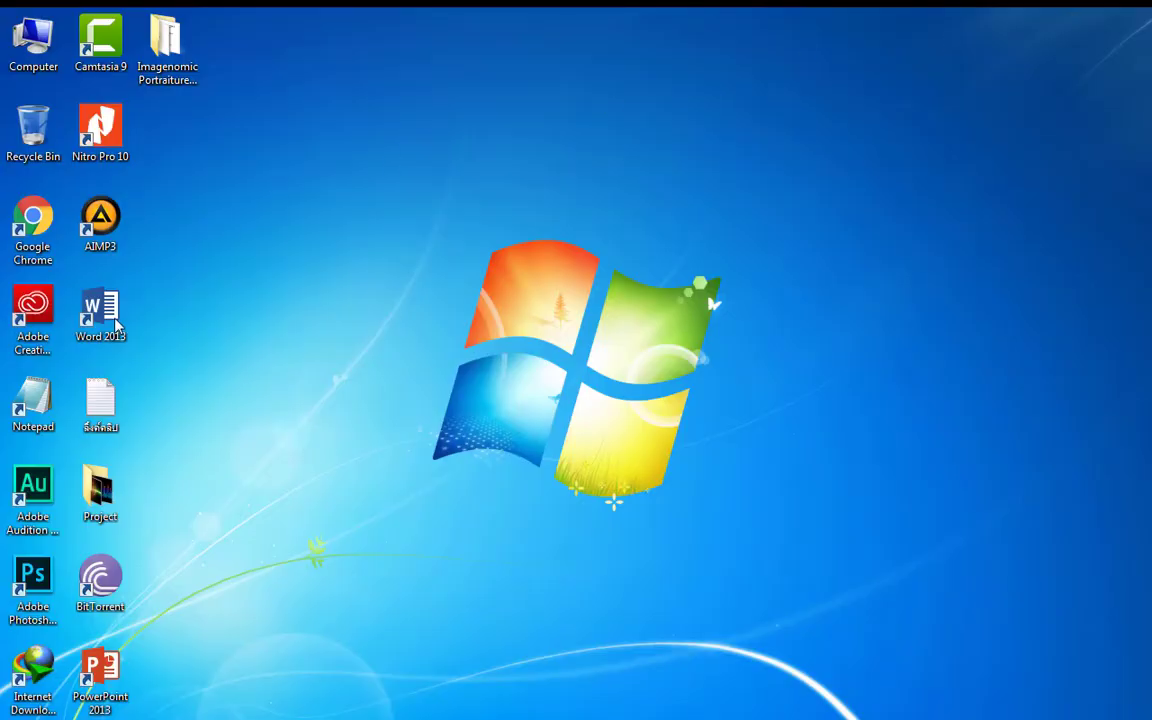
{"action": "double_click", "coordinate": [35, 570]}
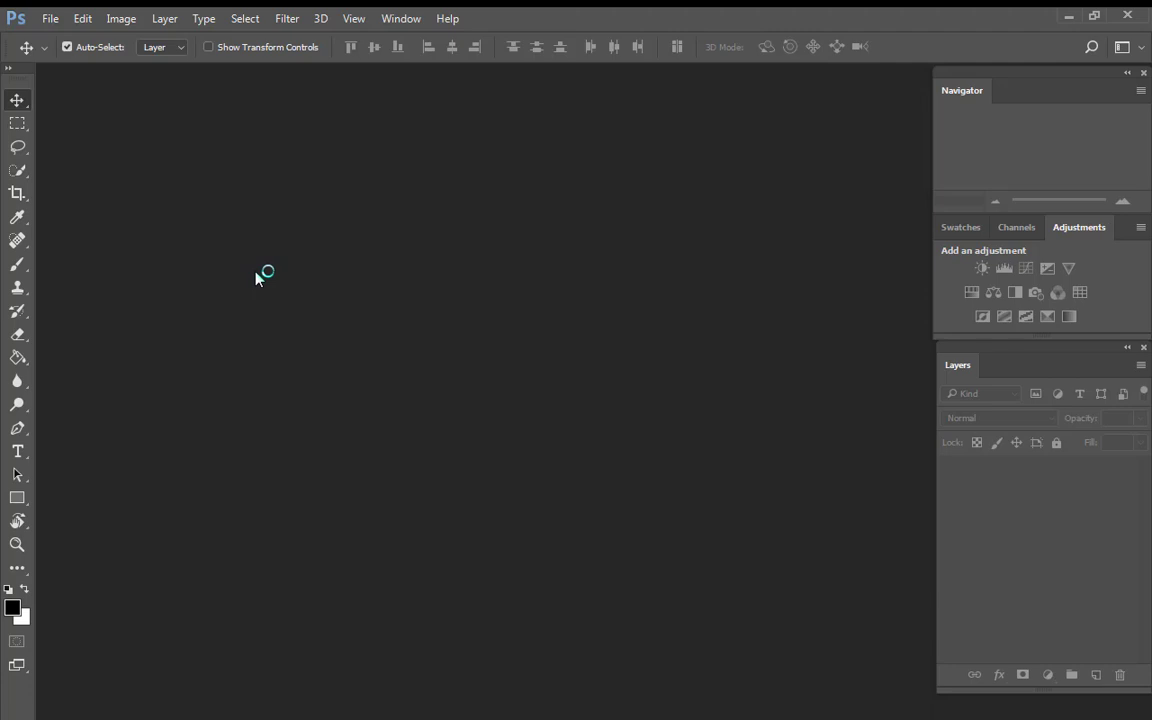
Open autumn_portrait_4_by_mariix_stock.jpg and bring up the Filter menu
{"action": "key", "text": "ctrl+o"}
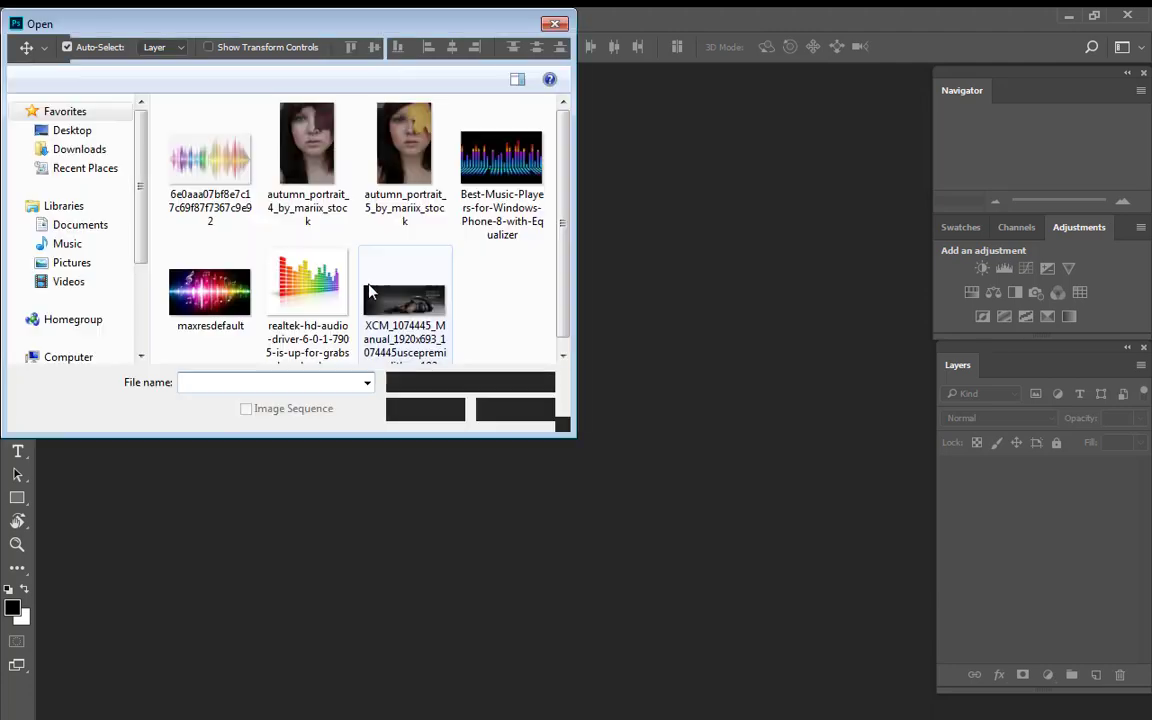
{"action": "left_click", "coordinate": [295, 138]}
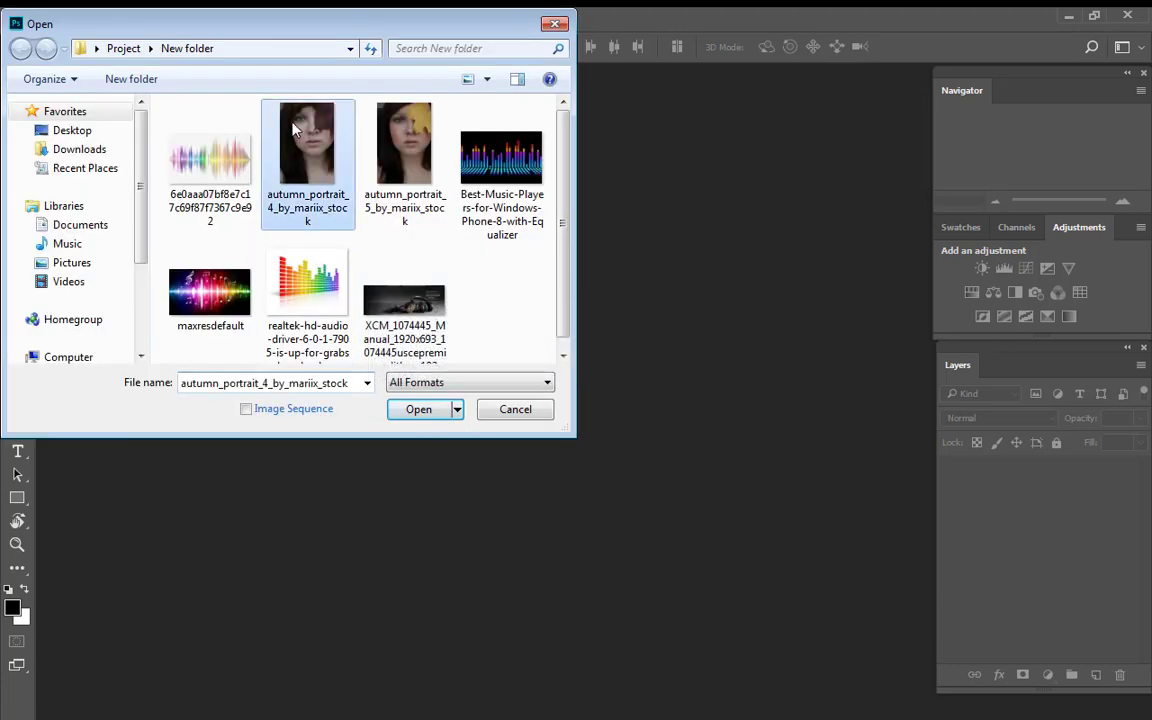
{"action": "left_click", "coordinate": [410, 409]}
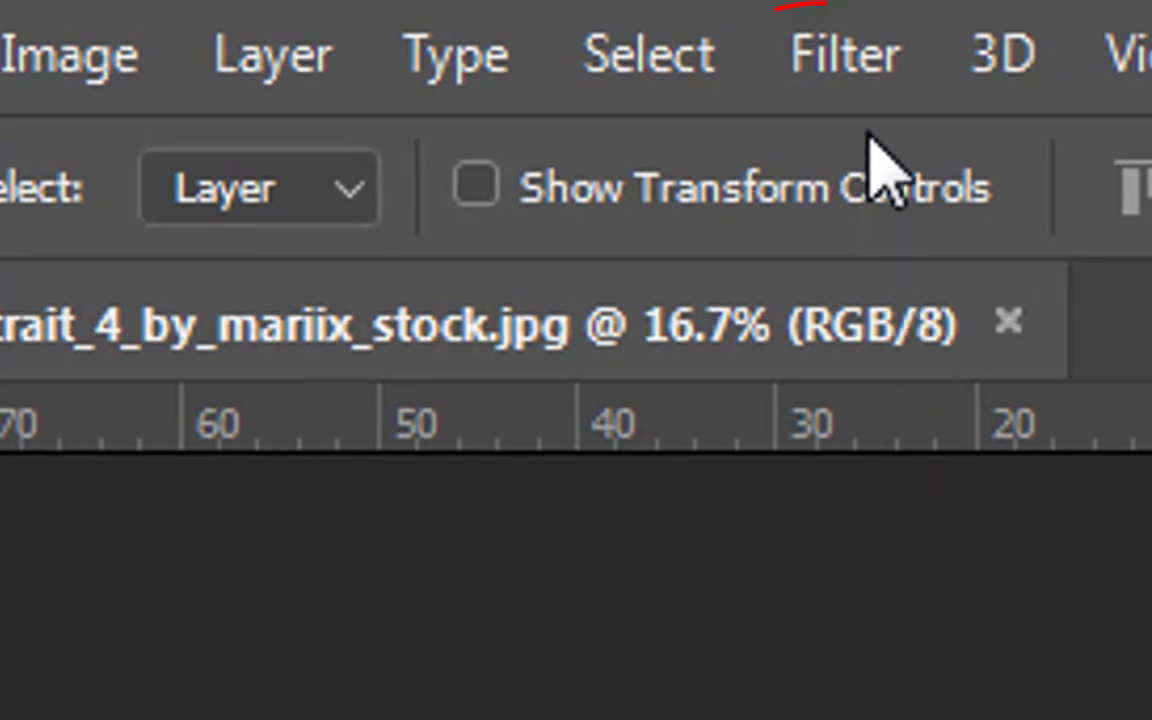
{"action": "left_click", "coordinate": [891, 68]}
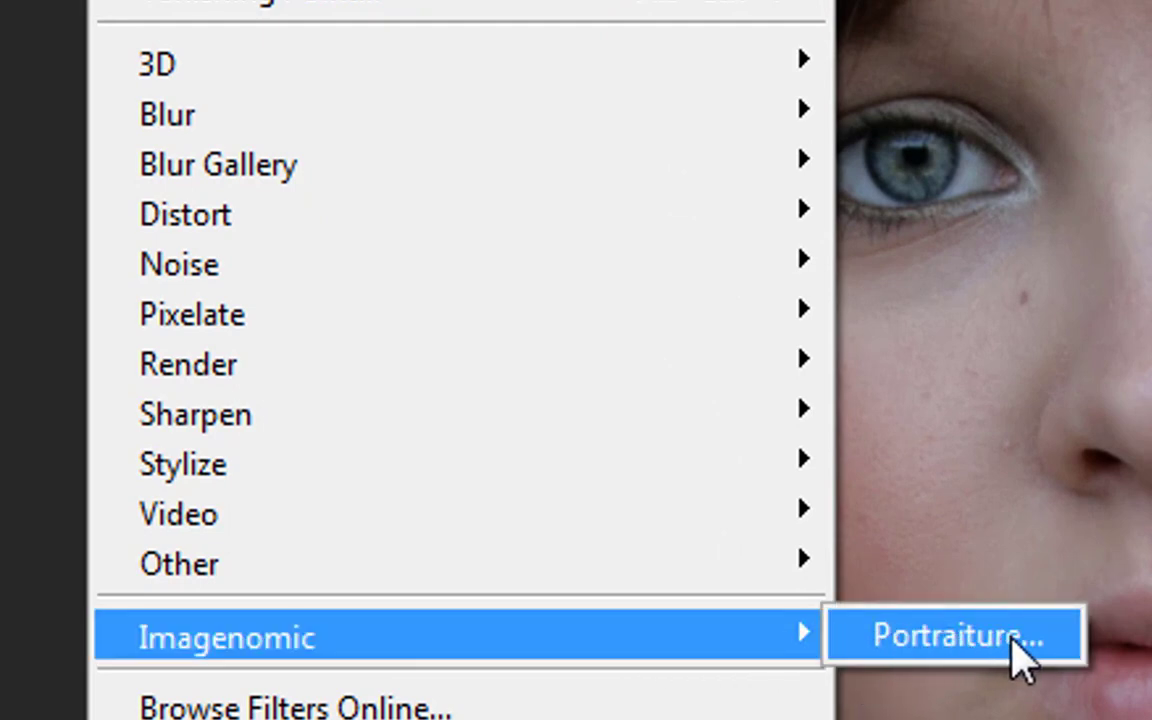
{"action": "mouse_move", "coordinate": [211, 594]}
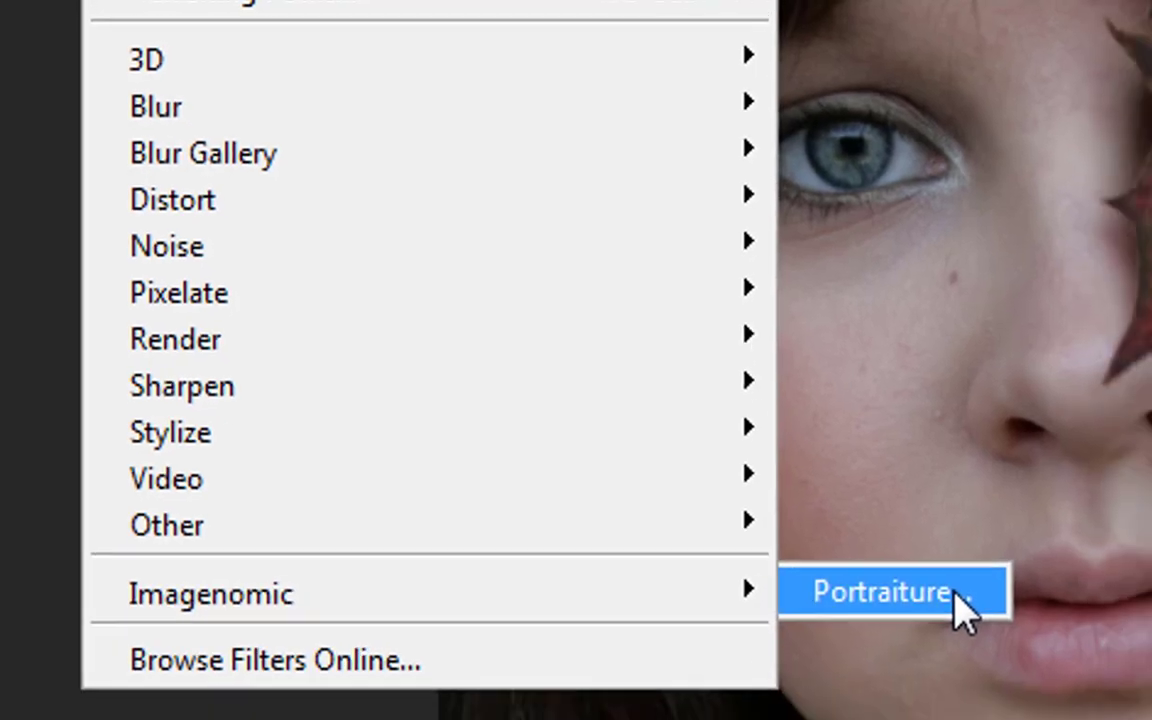
Launch the Imagenomic Portraiture filter and accept its licence agreement
{"action": "left_click", "coordinate": [1028, 640]}
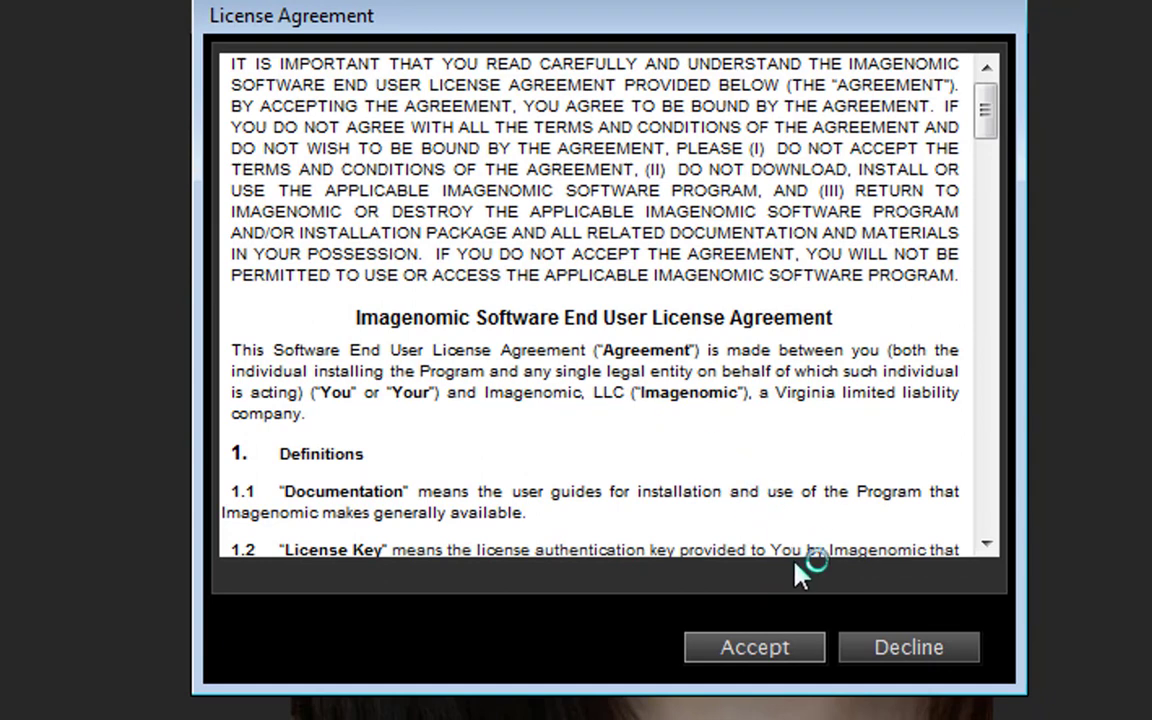
{"action": "left_click", "coordinate": [760, 648]}
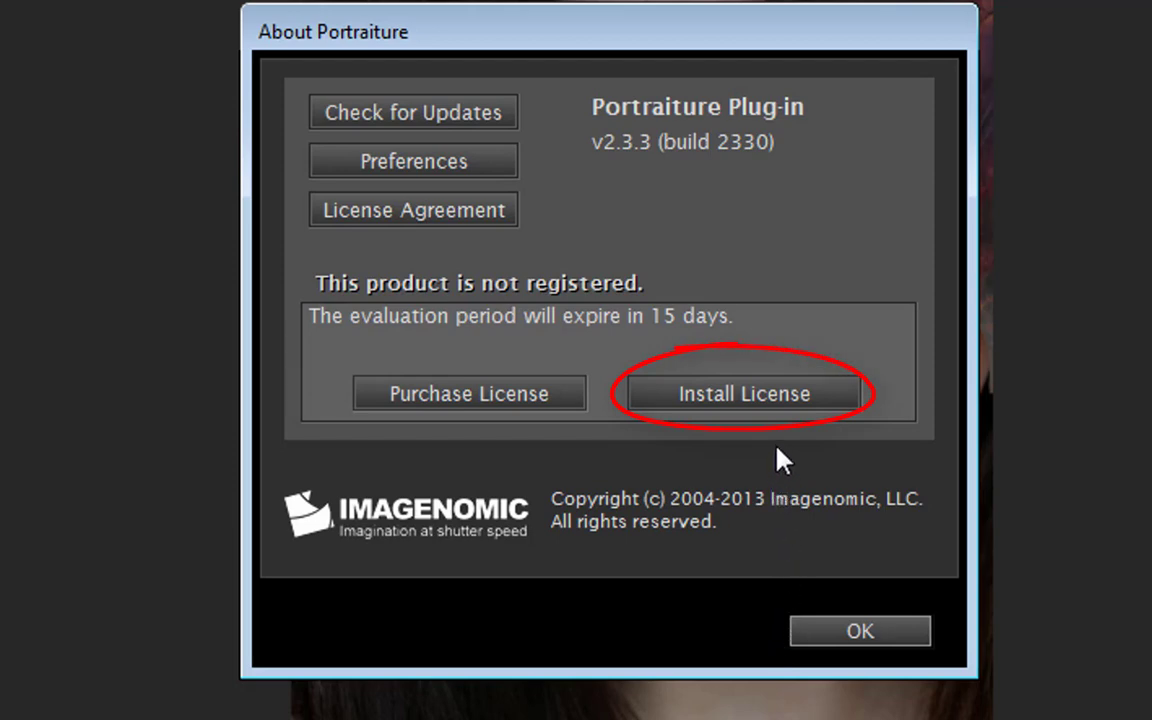
Open Portraiture's licence installation form and enter the user's name and an organization
{"action": "left_click", "coordinate": [744, 393]}
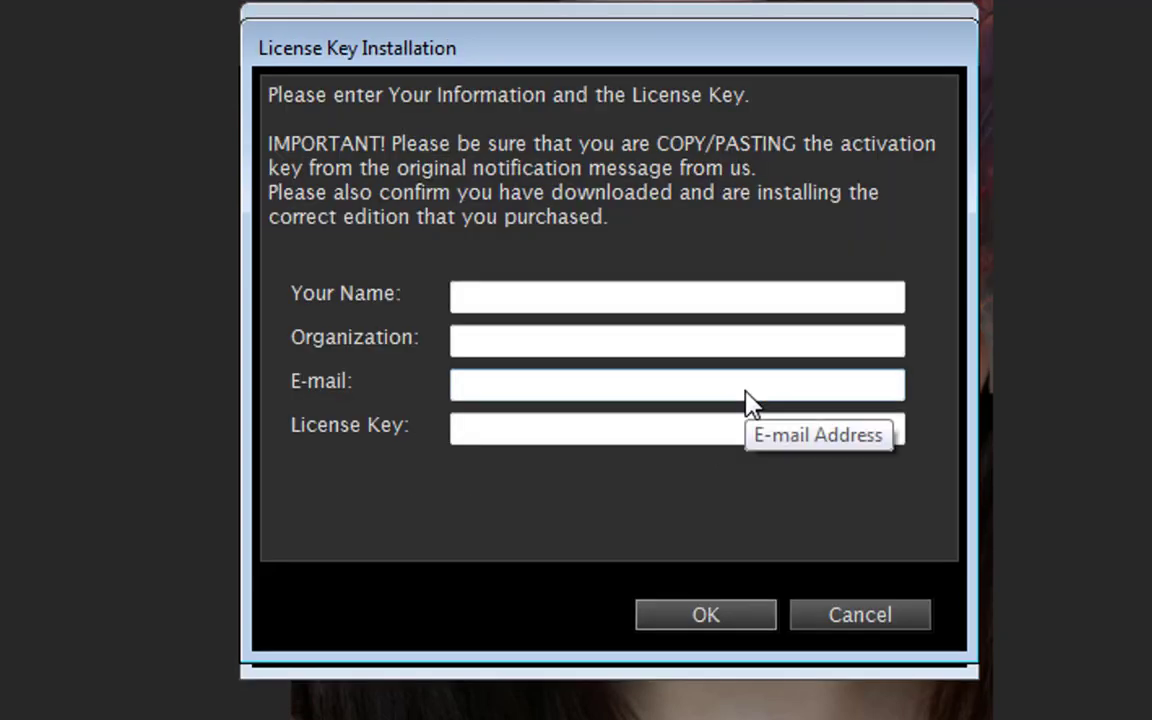
{"action": "left_click", "coordinate": [600, 300]}
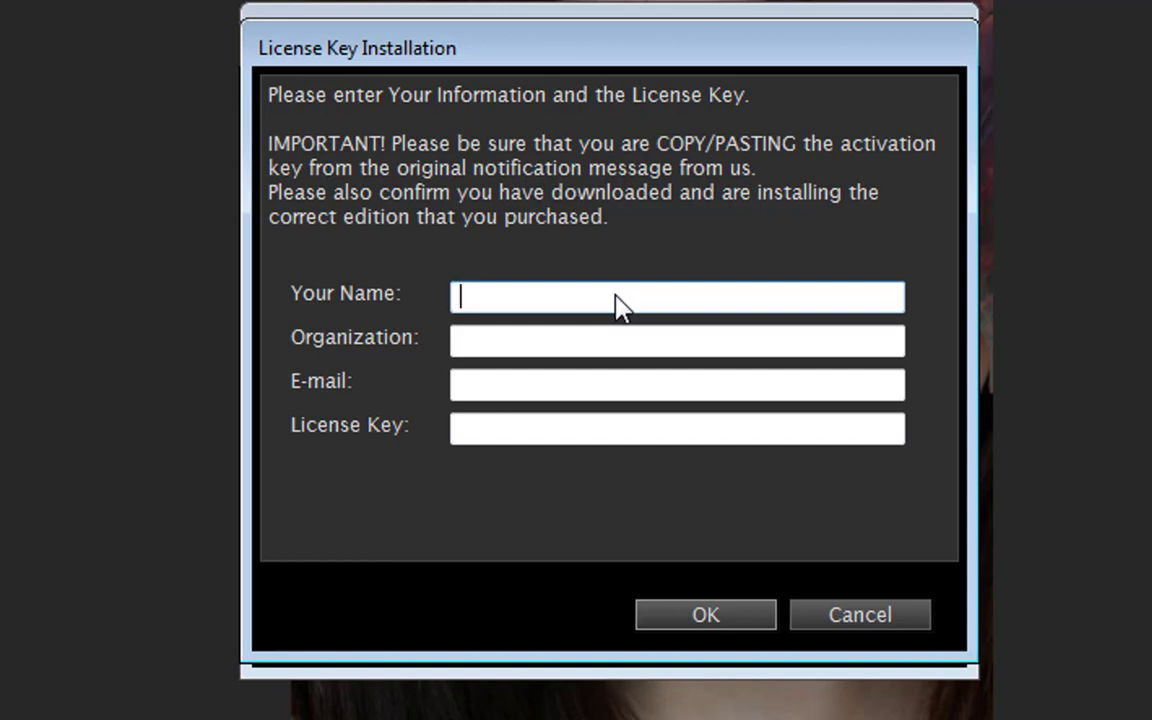
{"action": "type", "text": "Th"}
{"action": "type", "text": "ee"}
{"action": "key", "text": "Tab"}
{"action": "type", "text": "tt"}
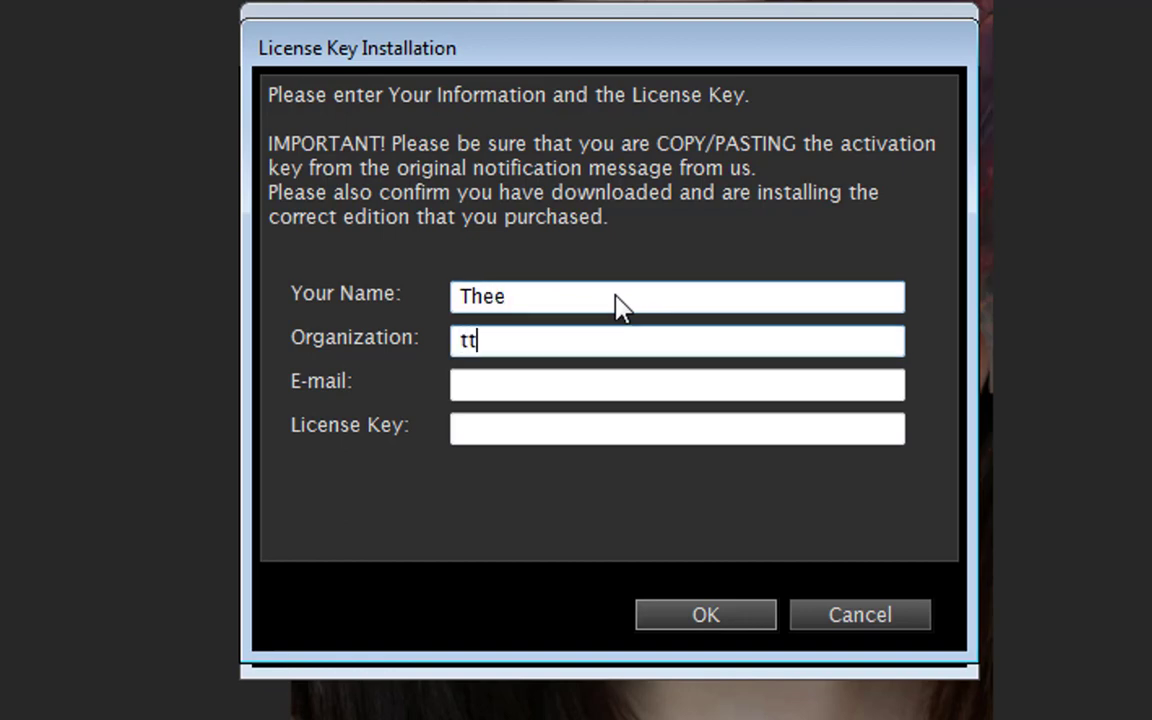
{"action": "key", "text": "Tab"}
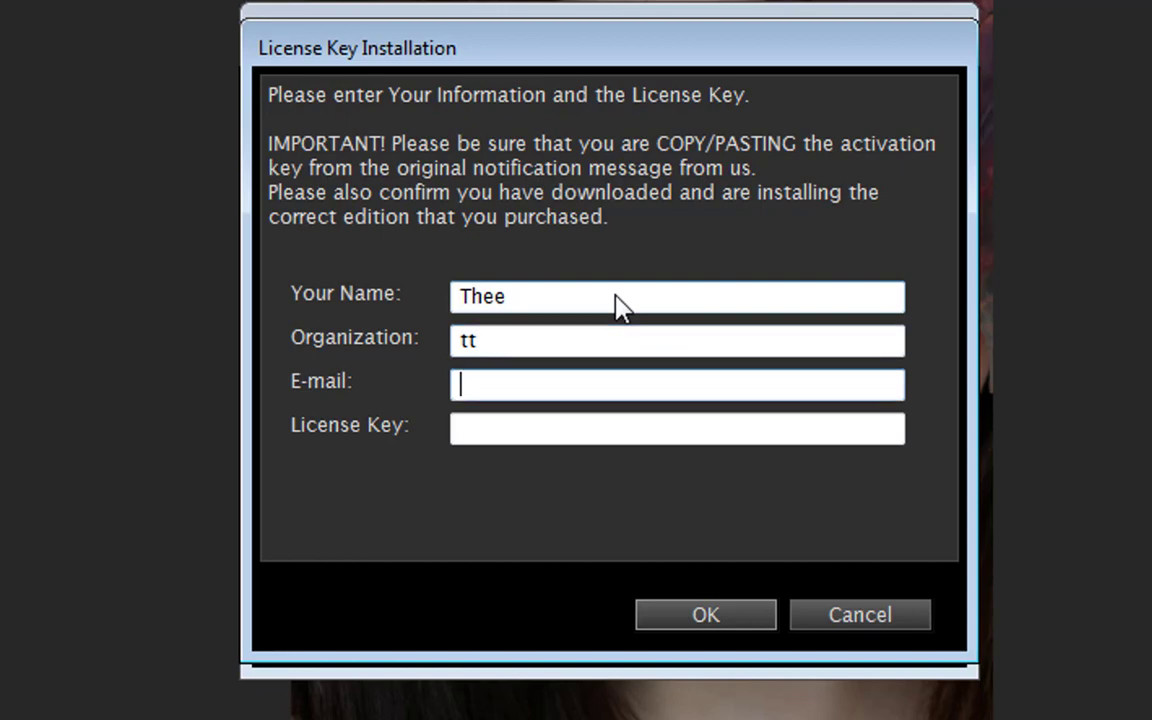
Fill in the user's e-mail address, correcting typos, with the licence key left blank
{"action": "type", "text": "t"}
{"action": "key", "text": "BackSpace"}
{"action": "type", "text": "a"}
{"action": "key", "text": "BackSpace"}
{"action": "type", "text": "ma"}
{"action": "type", "text": "il"}
{"action": "type", "text": "@"}
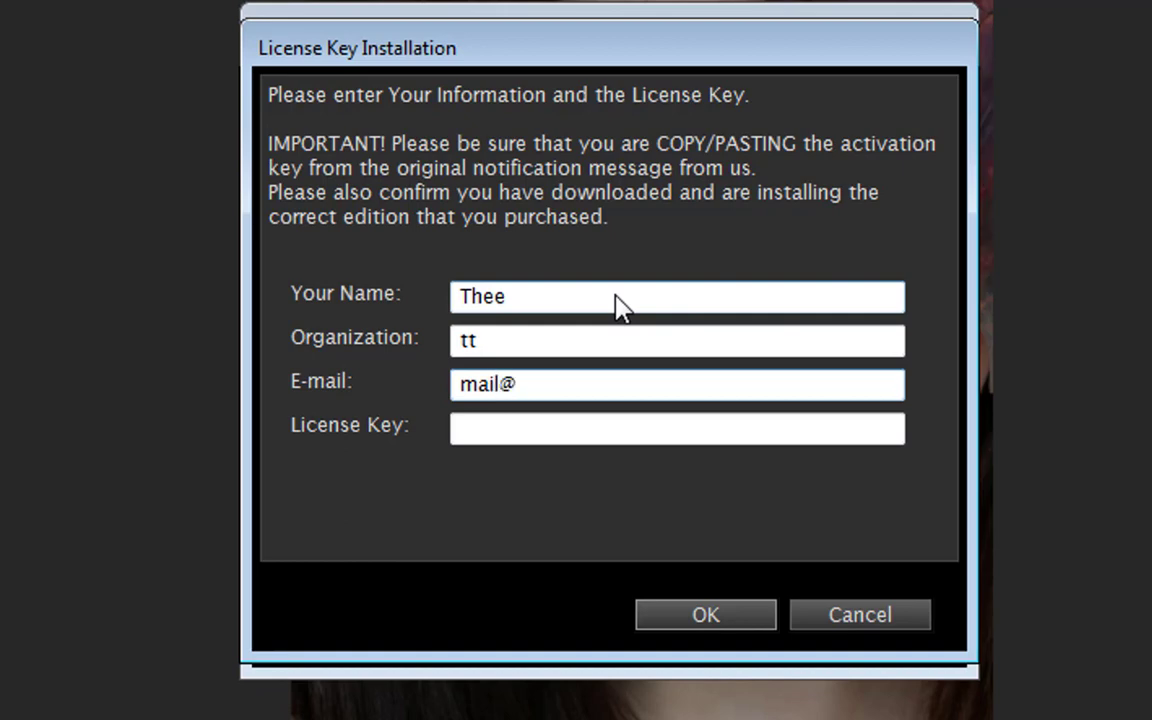
{"action": "type", "text": "mialo"}
{"action": "key", "text": "BackSpace"}
{"action": "key", "text": "BackSpace"}
{"action": "key", "text": "BackSpace"}
{"action": "key", "text": "BackSpace"}
{"action": "type", "text": "ai"}
{"action": "type", "text": "l"}
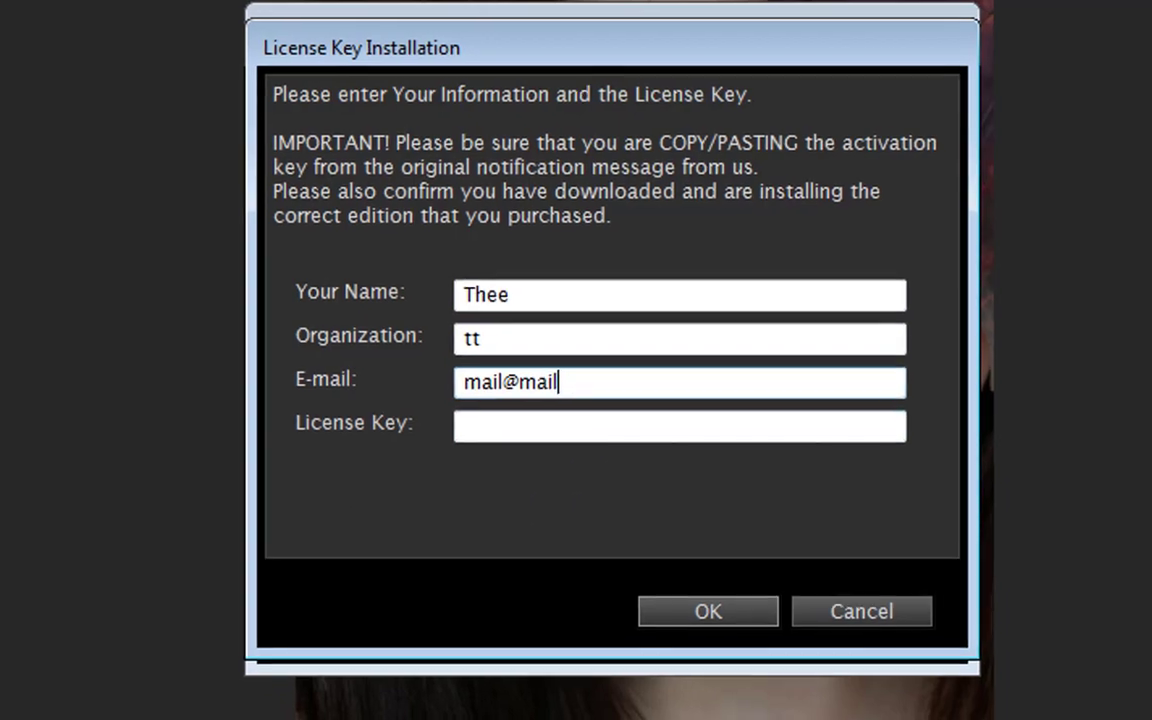
{"action": "left_click", "coordinate": [33, 697]}
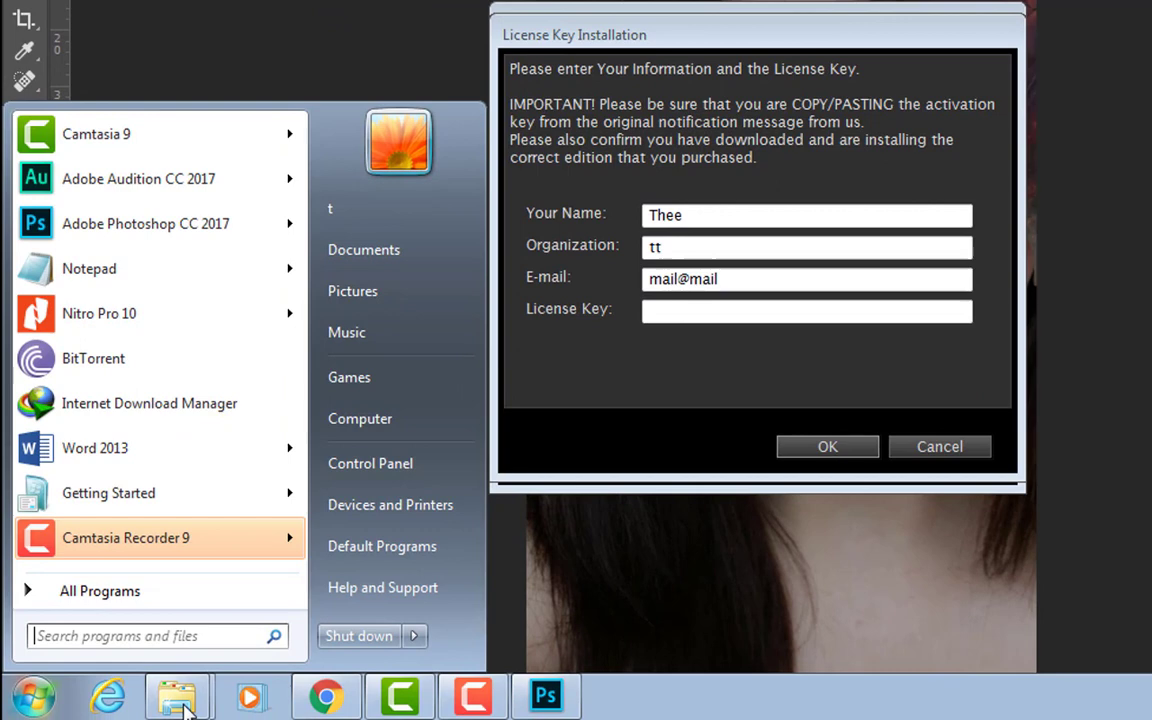
Open serial.txt from the Portraiture download folder in Notepad
{"action": "left_click", "coordinate": [183, 707]}
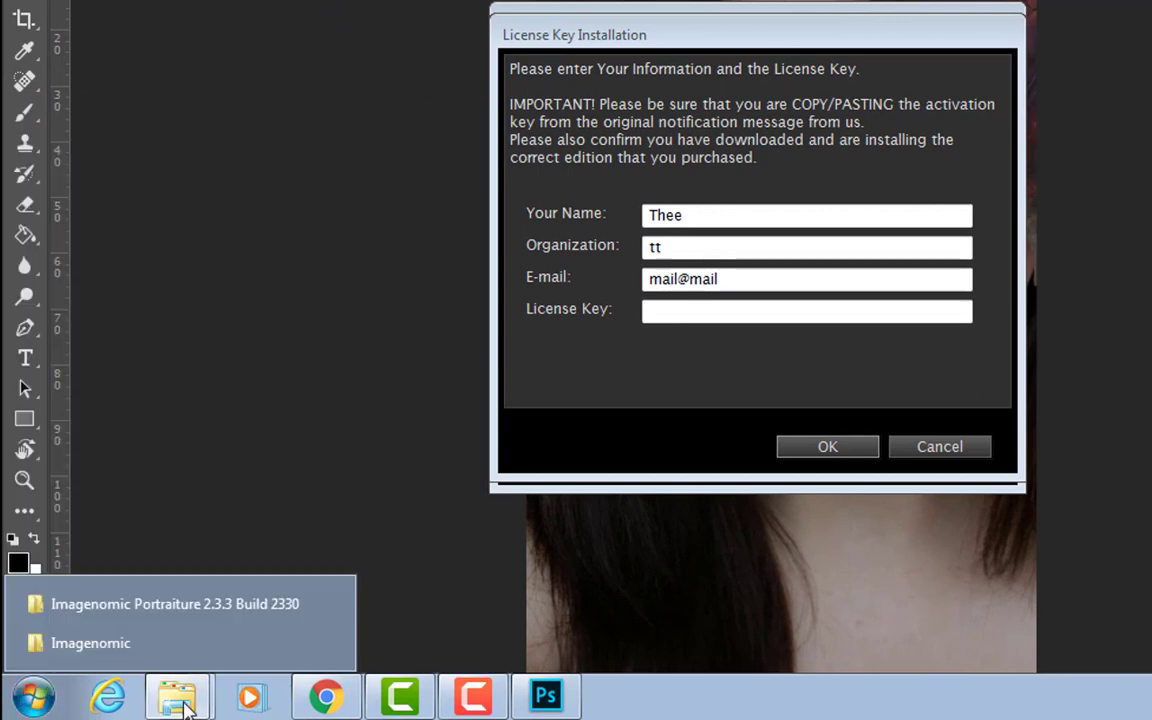
{"action": "left_click", "coordinate": [188, 658]}
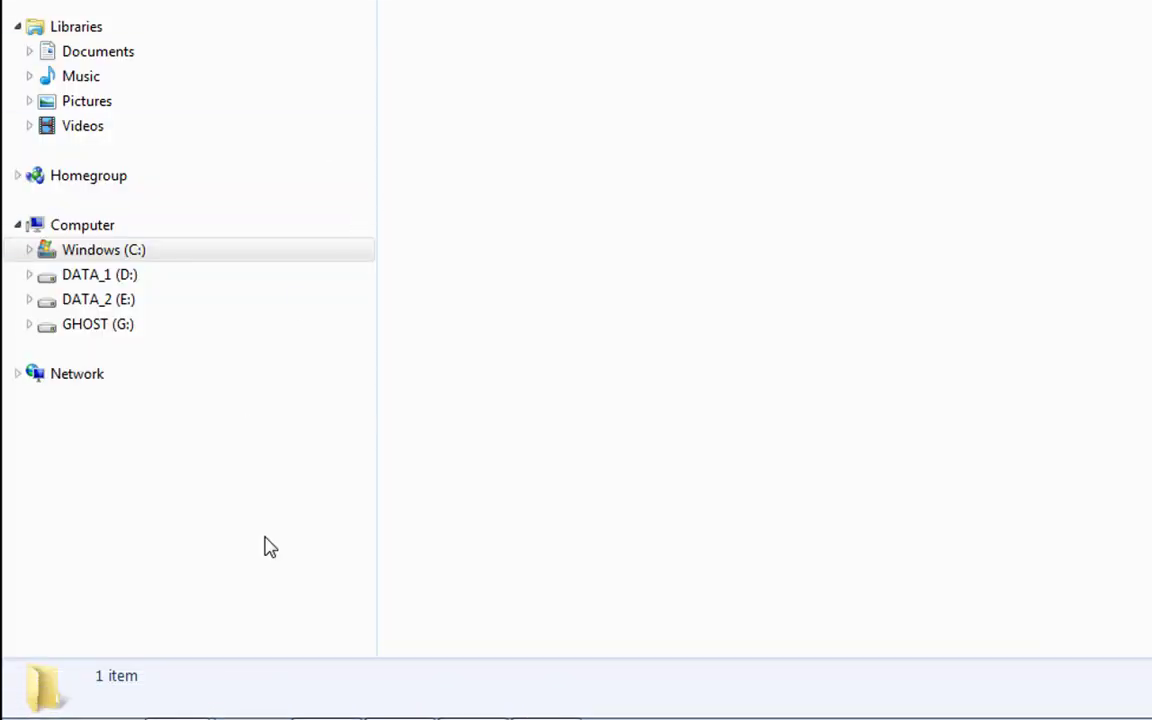
{"action": "left_click", "coordinate": [546, 697]}
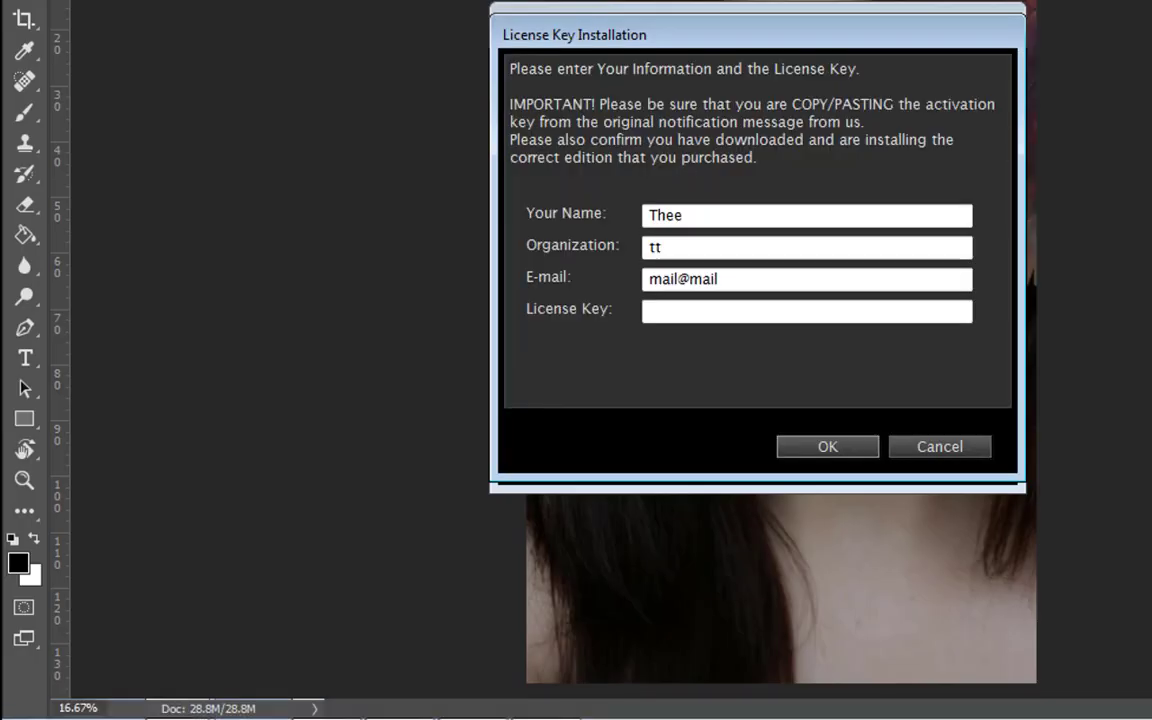
{"action": "left_click", "coordinate": [177, 705]}
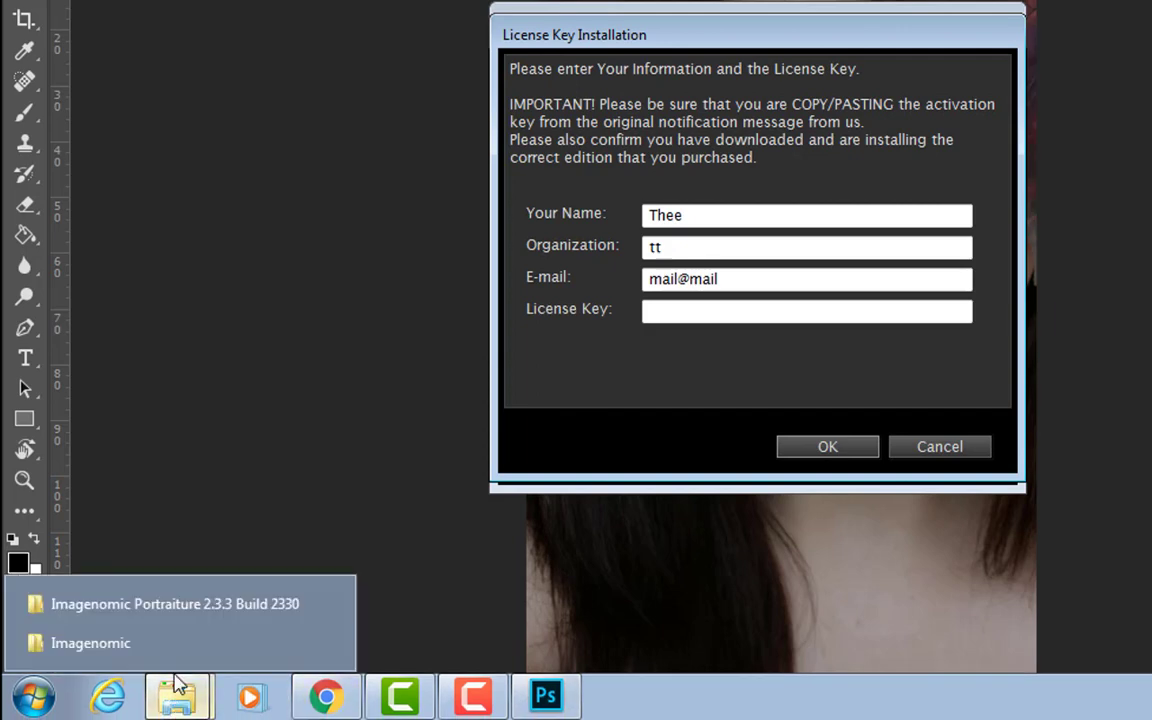
{"action": "left_click", "coordinate": [190, 640]}
{"action": "left_click", "coordinate": [412, 58]}
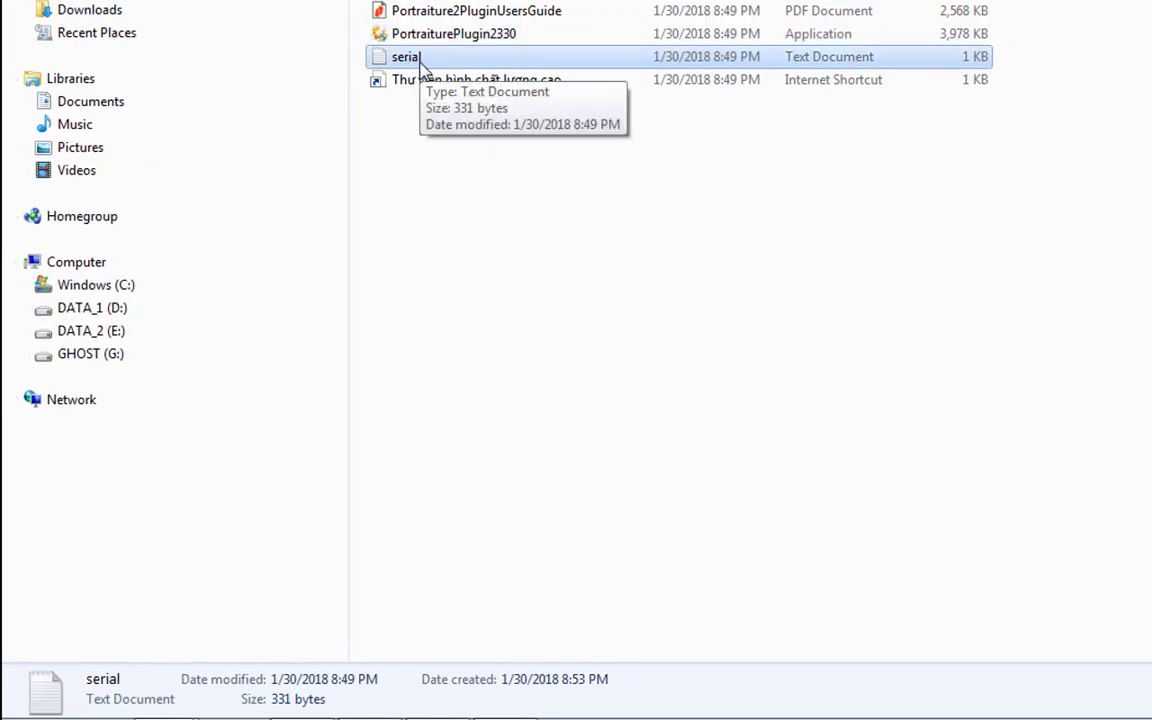
{"action": "double_click", "coordinate": [421, 66]}
Select the serial key line and copy it
{"action": "double_click", "coordinate": [806, 335]}
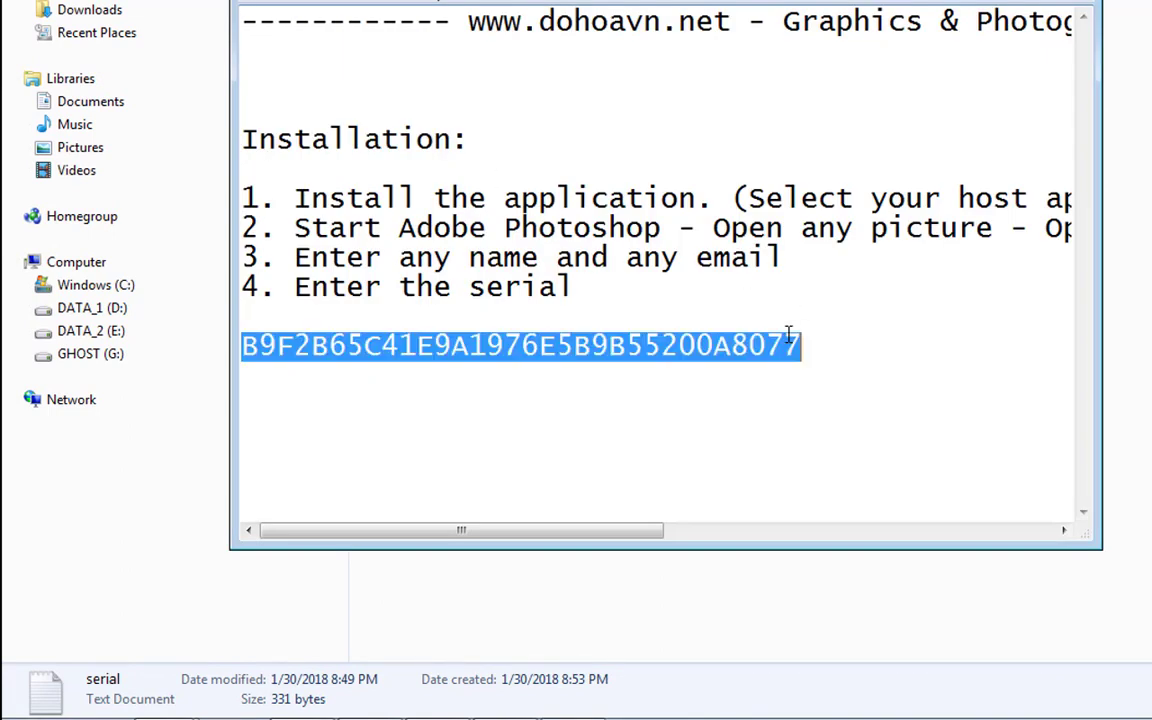
{"action": "double_click", "coordinate": [703, 345]}
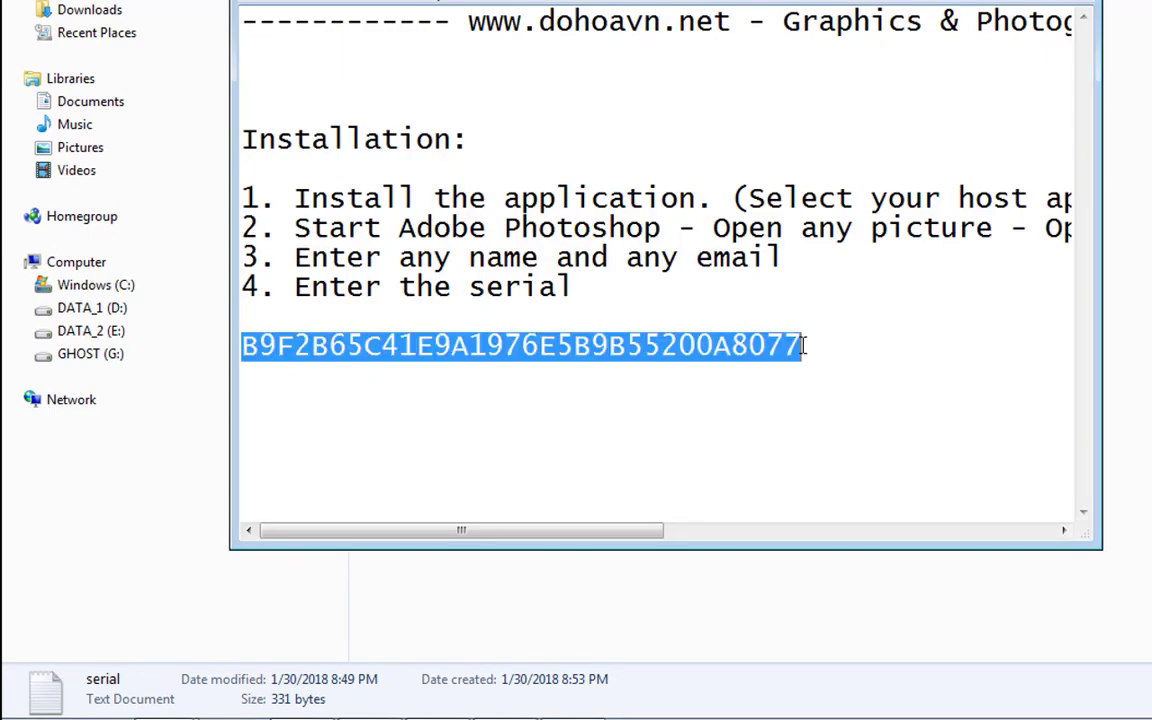
{"action": "right_click", "coordinate": [709, 343]}
{"action": "left_click", "coordinate": [765, 414]}
{"action": "mouse_move", "coordinate": [515, 705]}
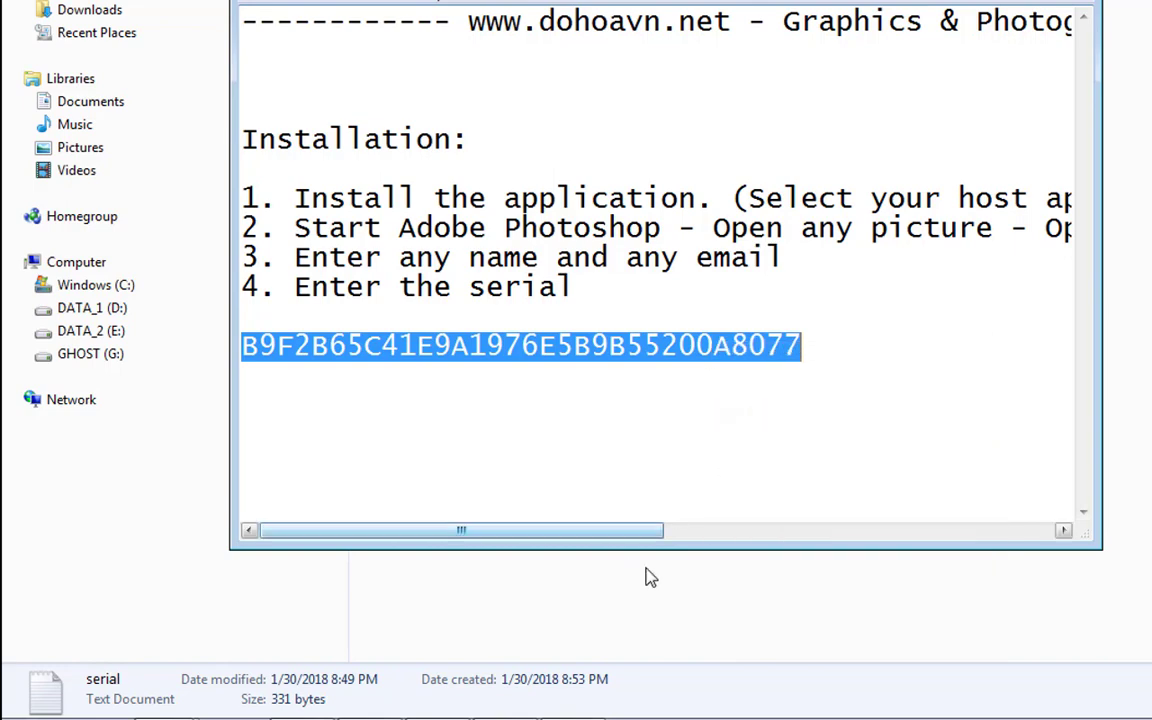
Try pasting the serial into Photoshop's License Key field, which stays empty
{"action": "left_click", "coordinate": [507, 700]}
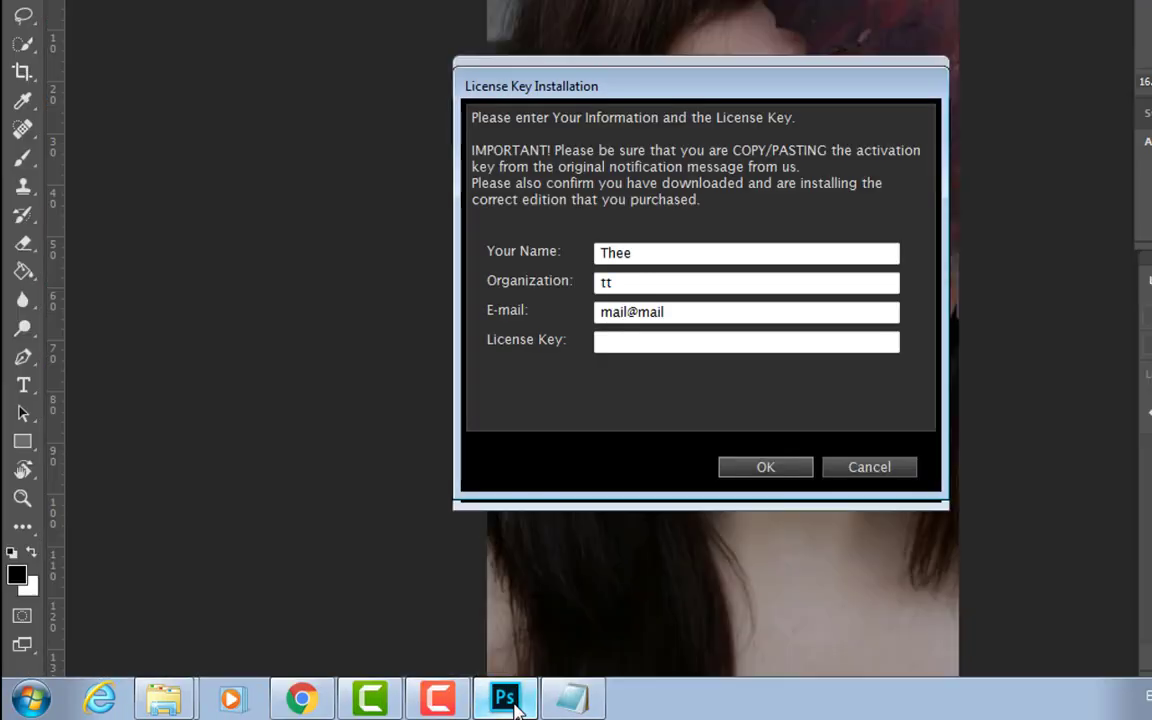
{"action": "left_click", "coordinate": [641, 345]}
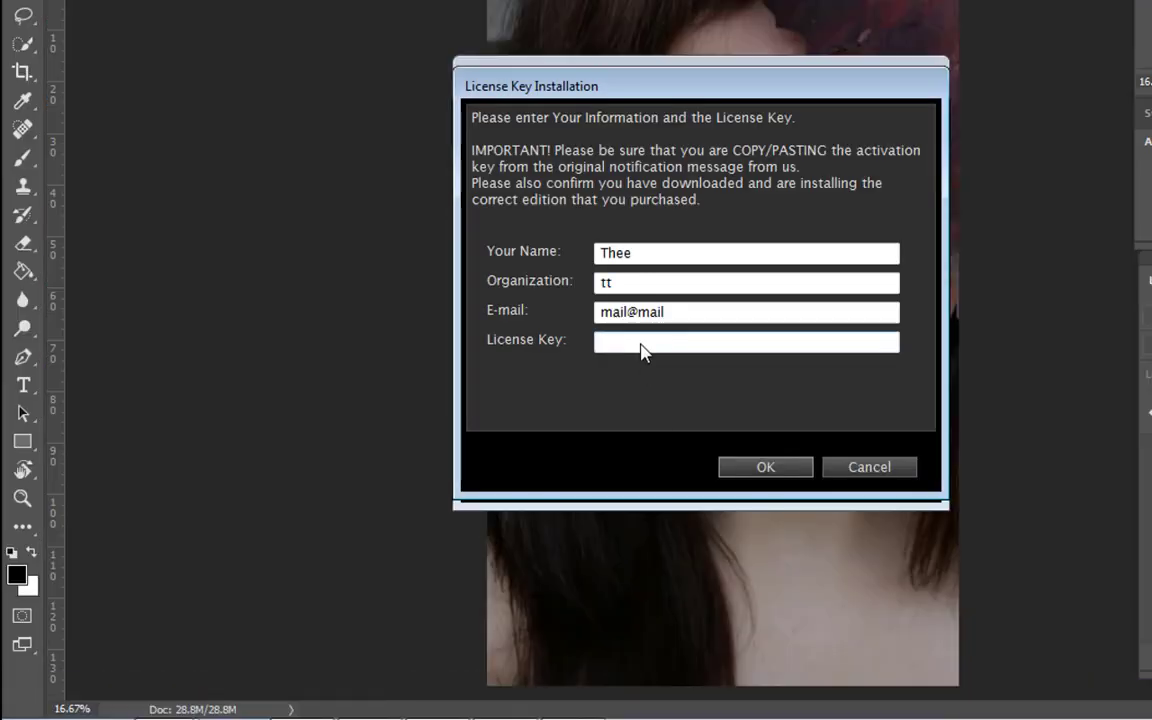
{"action": "right_click", "coordinate": [641, 344]}
{"action": "left_click", "coordinate": [645, 443]}
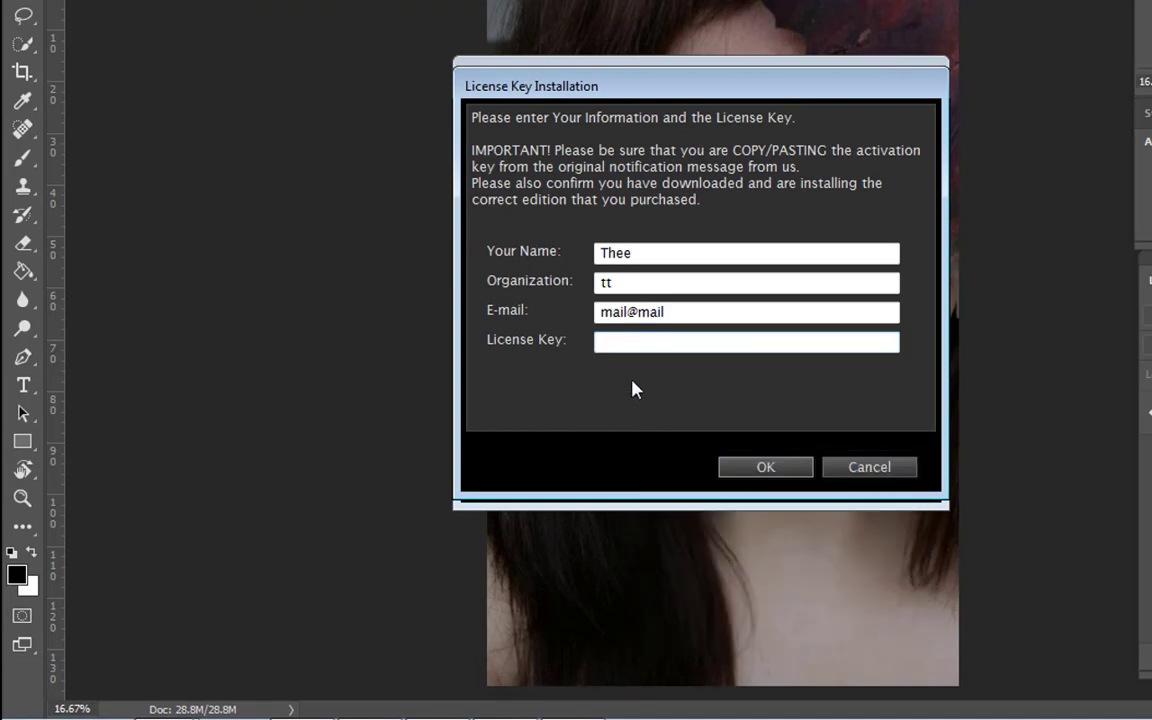
{"action": "left_click", "coordinate": [628, 343]}
Back in Notepad, reselect the whole serial key and copy it with Ctrl+C
{"action": "key", "text": "super"}
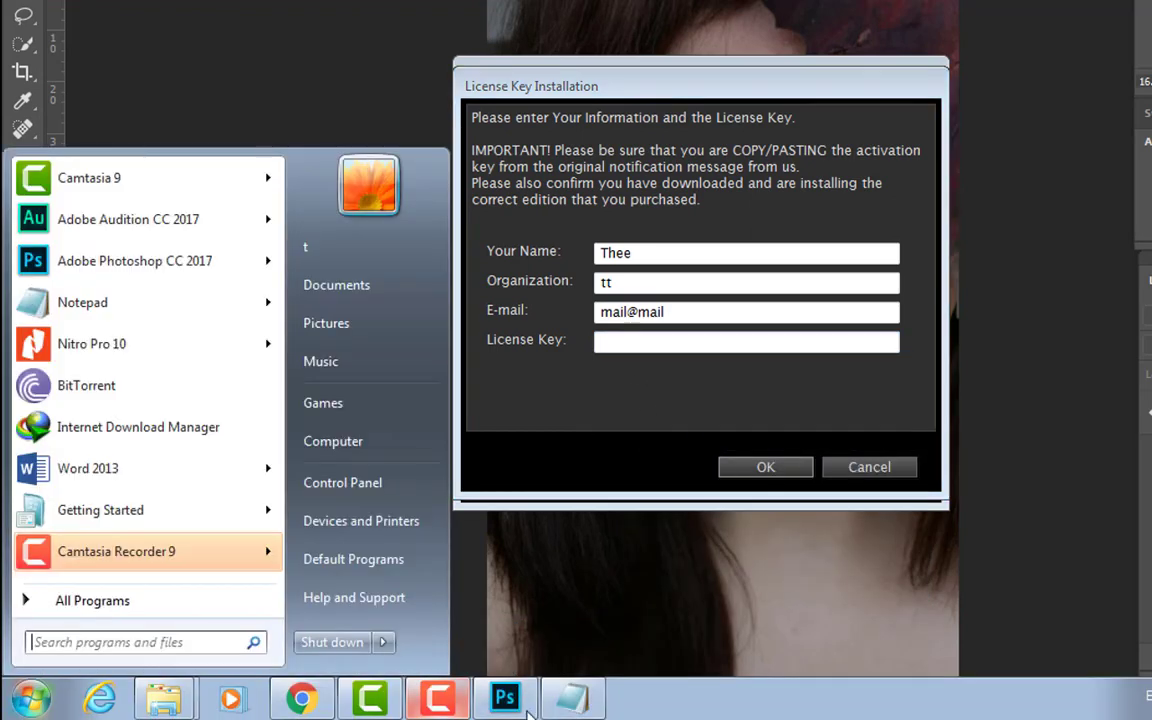
{"action": "left_click", "coordinate": [572, 698]}
{"action": "left_click", "coordinate": [676, 345]}
{"action": "left_click_drag", "start_coordinate": [804, 345], "coordinate": [240, 350]}
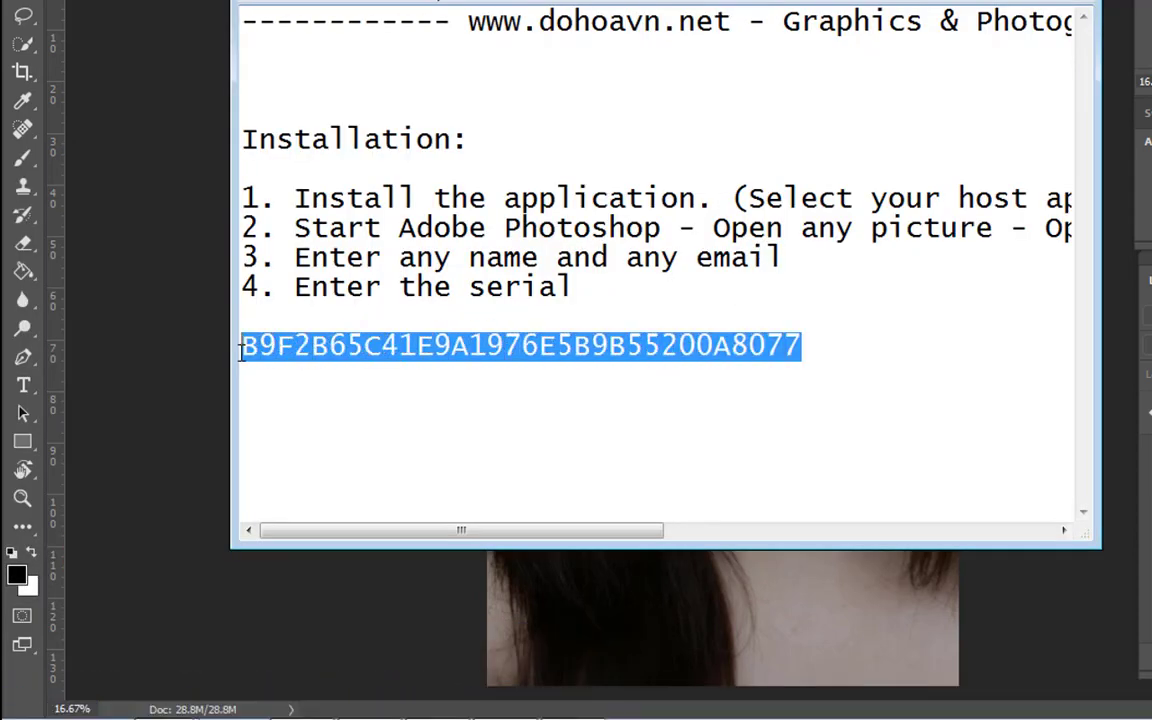
{"action": "key", "text": "ctrl+c"}
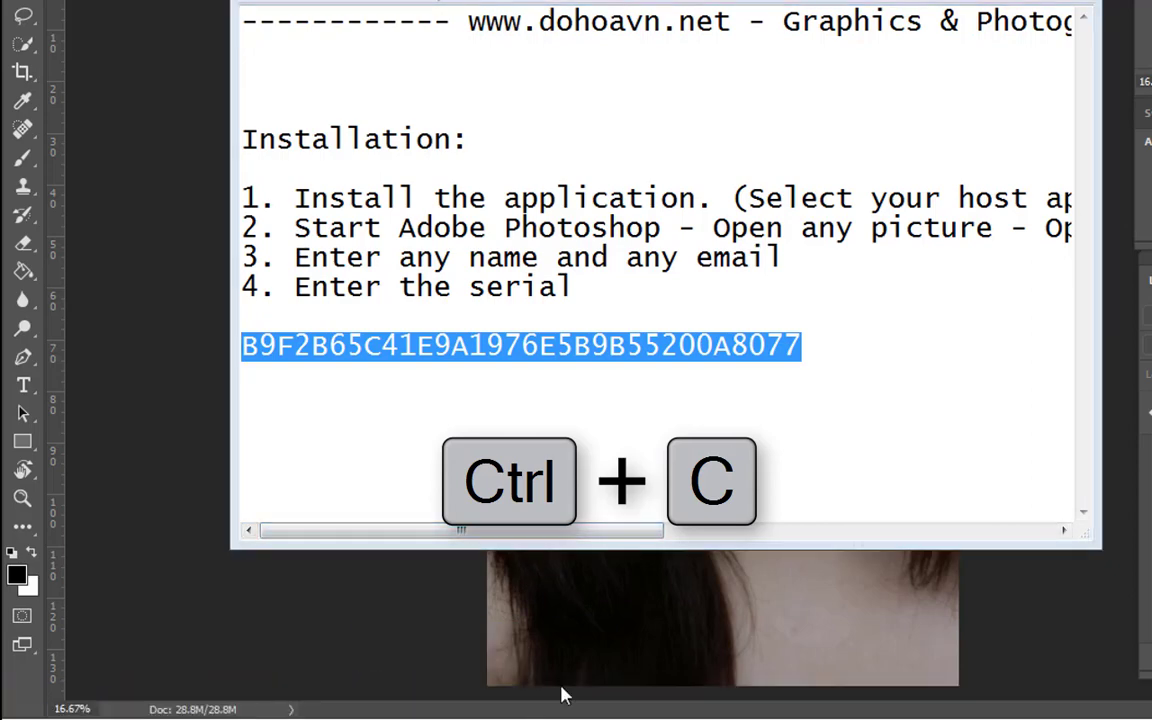
{"action": "mouse_move", "coordinate": [558, 712]}
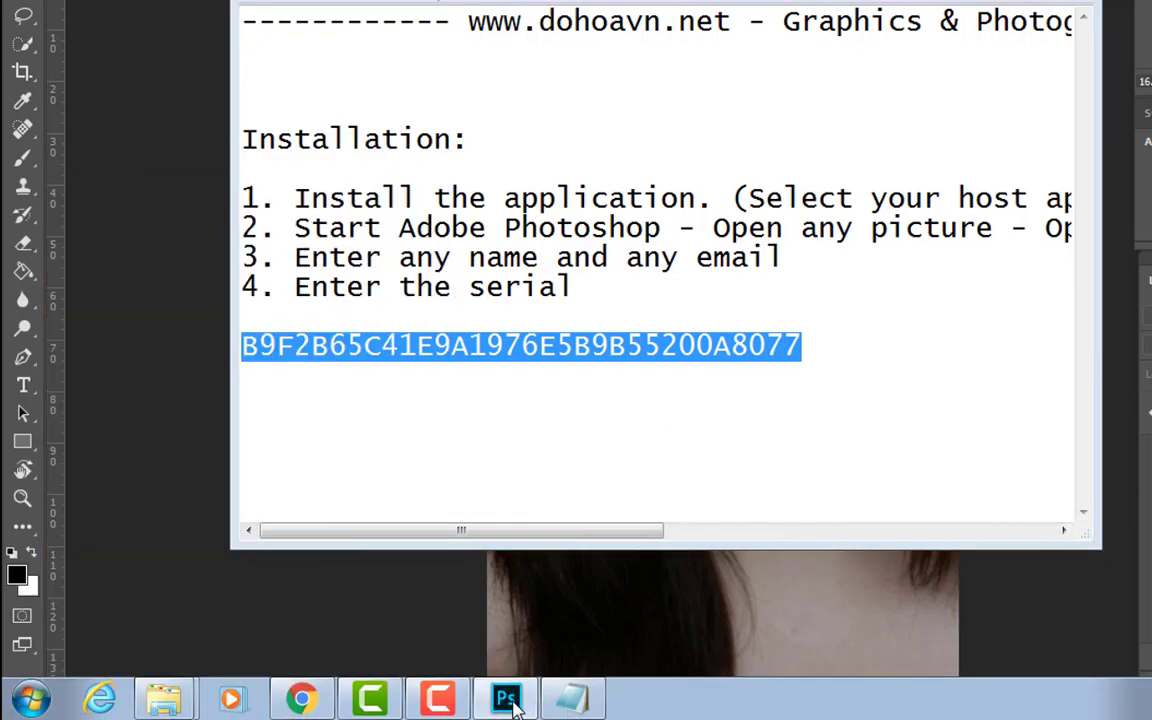
Paste the serial into the License Key field, submit it, and dismiss the success message
{"action": "left_click", "coordinate": [505, 697]}
{"action": "left_click", "coordinate": [643, 344]}
{"action": "key", "text": "ctrl+v"}
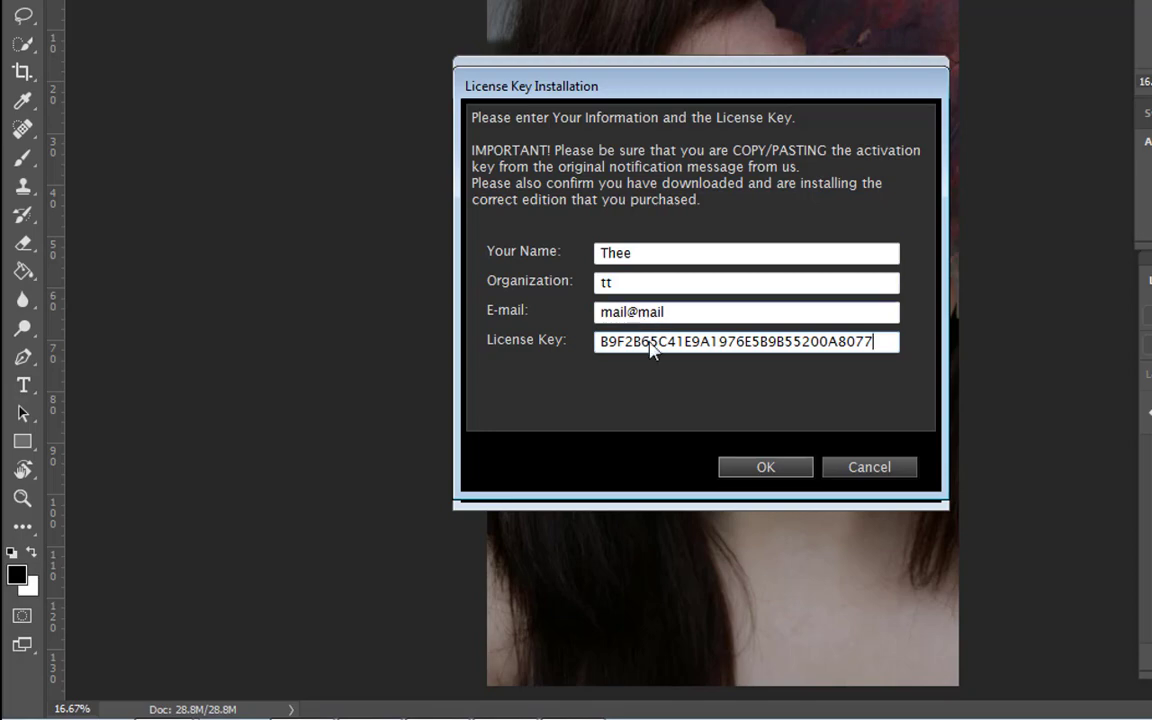
{"action": "left_click", "coordinate": [770, 470]}
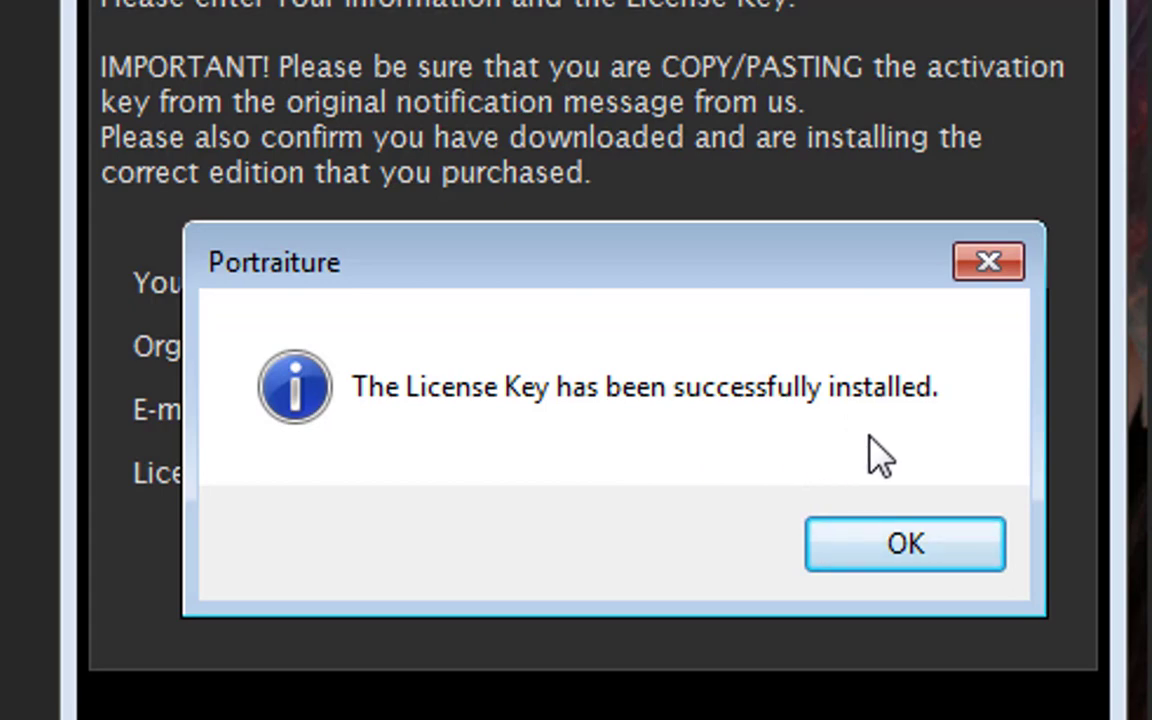
{"action": "left_click", "coordinate": [905, 556]}
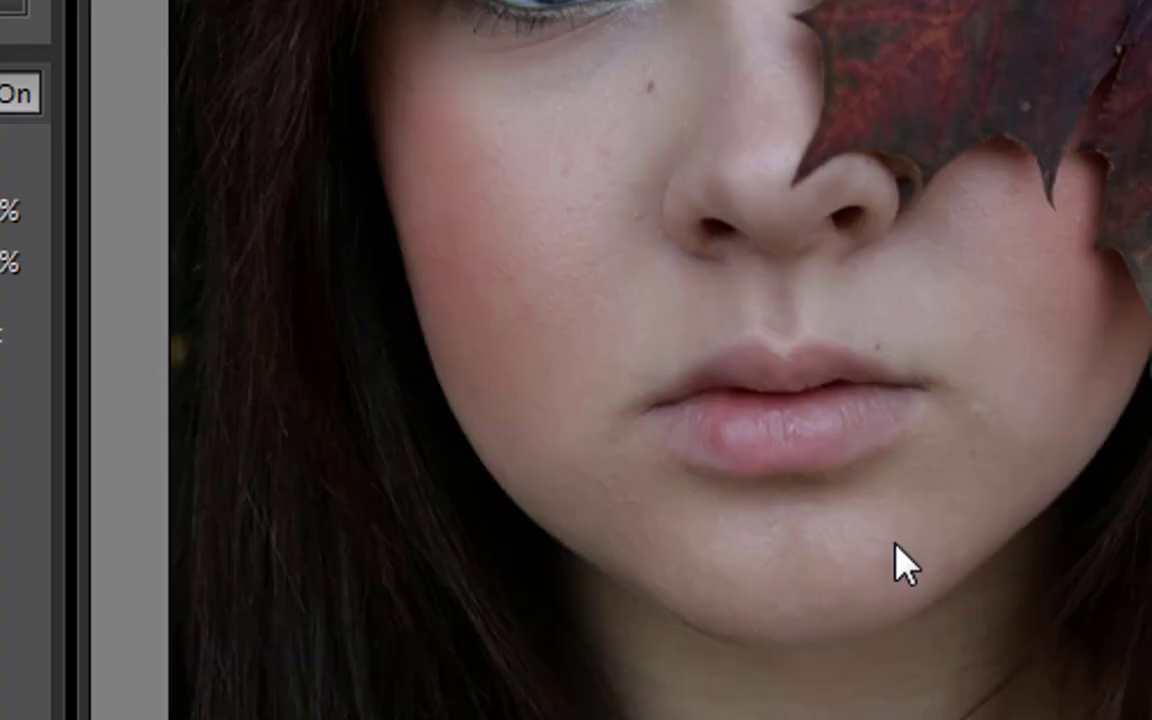